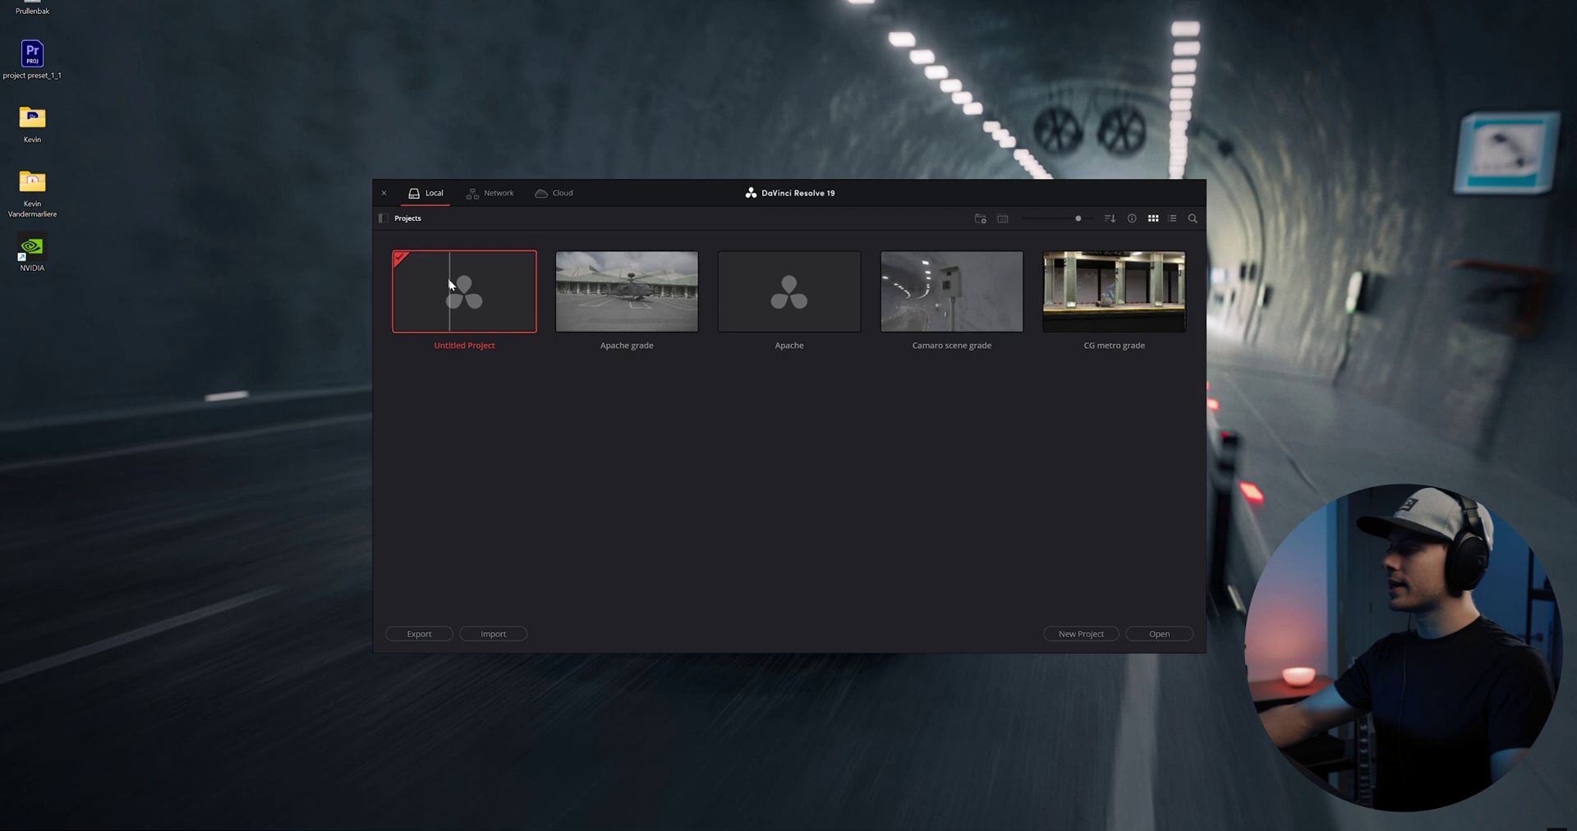
# Step: Create a new project named 'Apache Course Grading' and open it
pyautogui.click(1068, 633)
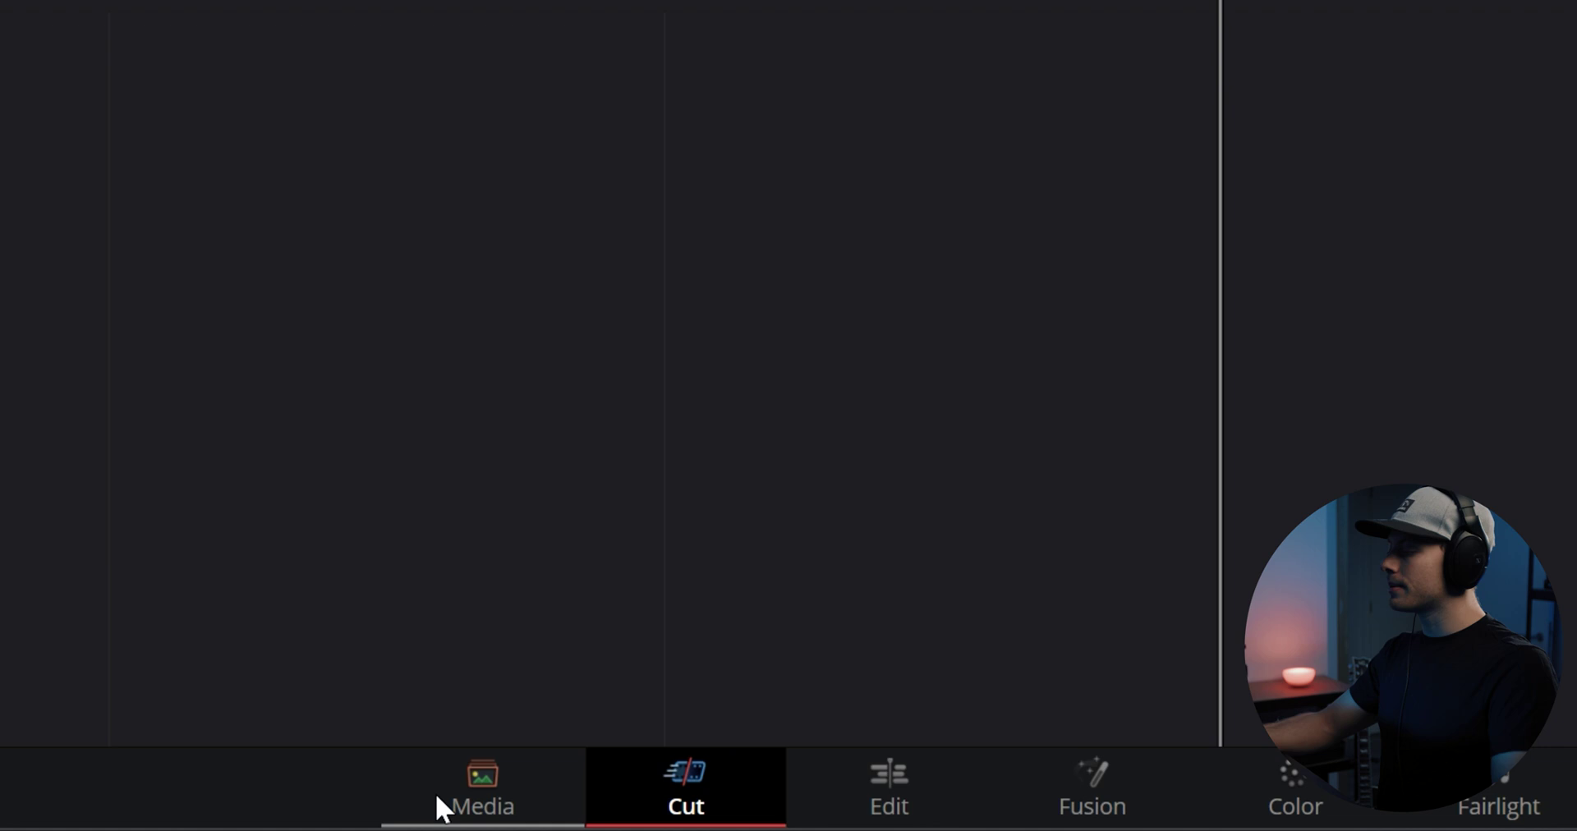
# Step: Import the AOV_Apache EXR sequence from EXPORTS > Final apache for grade into the media pool
pyautogui.click(437, 796)
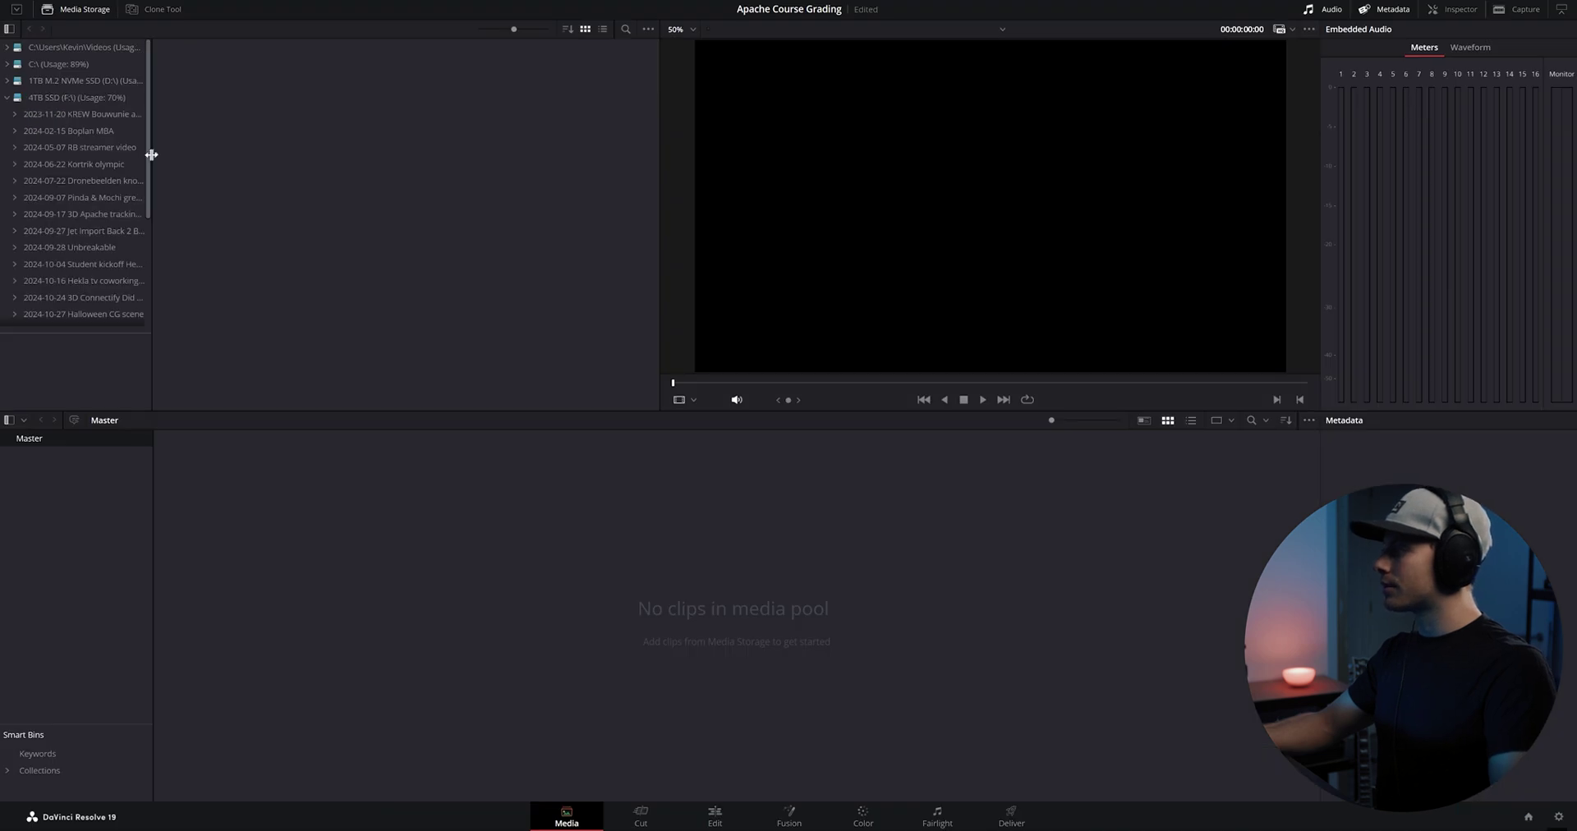
pyautogui.moveTo(145, 156); pyautogui.dragTo(151, 238)
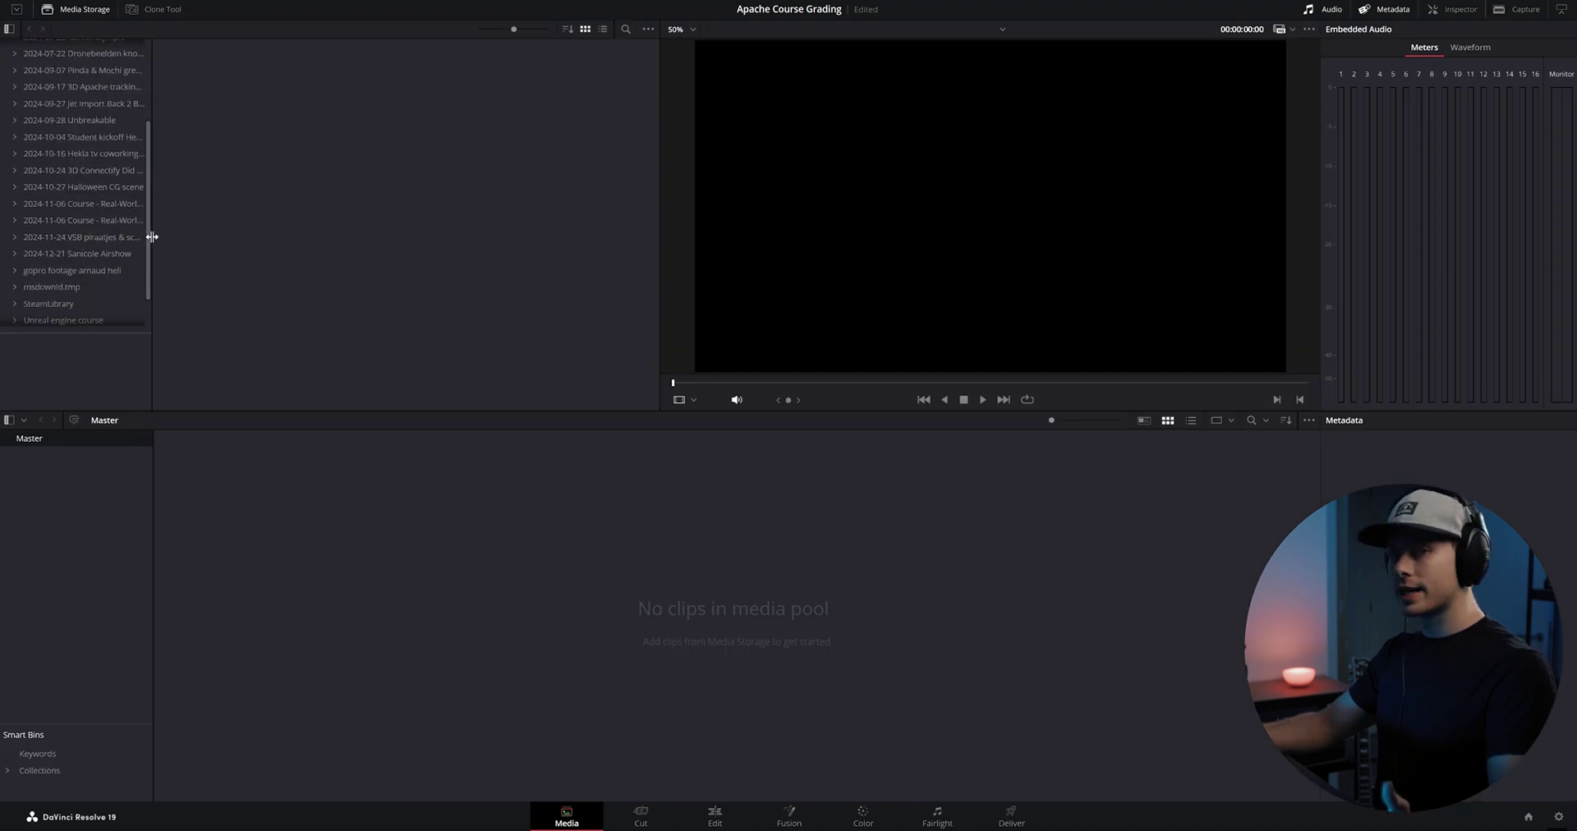
pyautogui.click(86, 220)
pyautogui.doubleClick(280, 69)
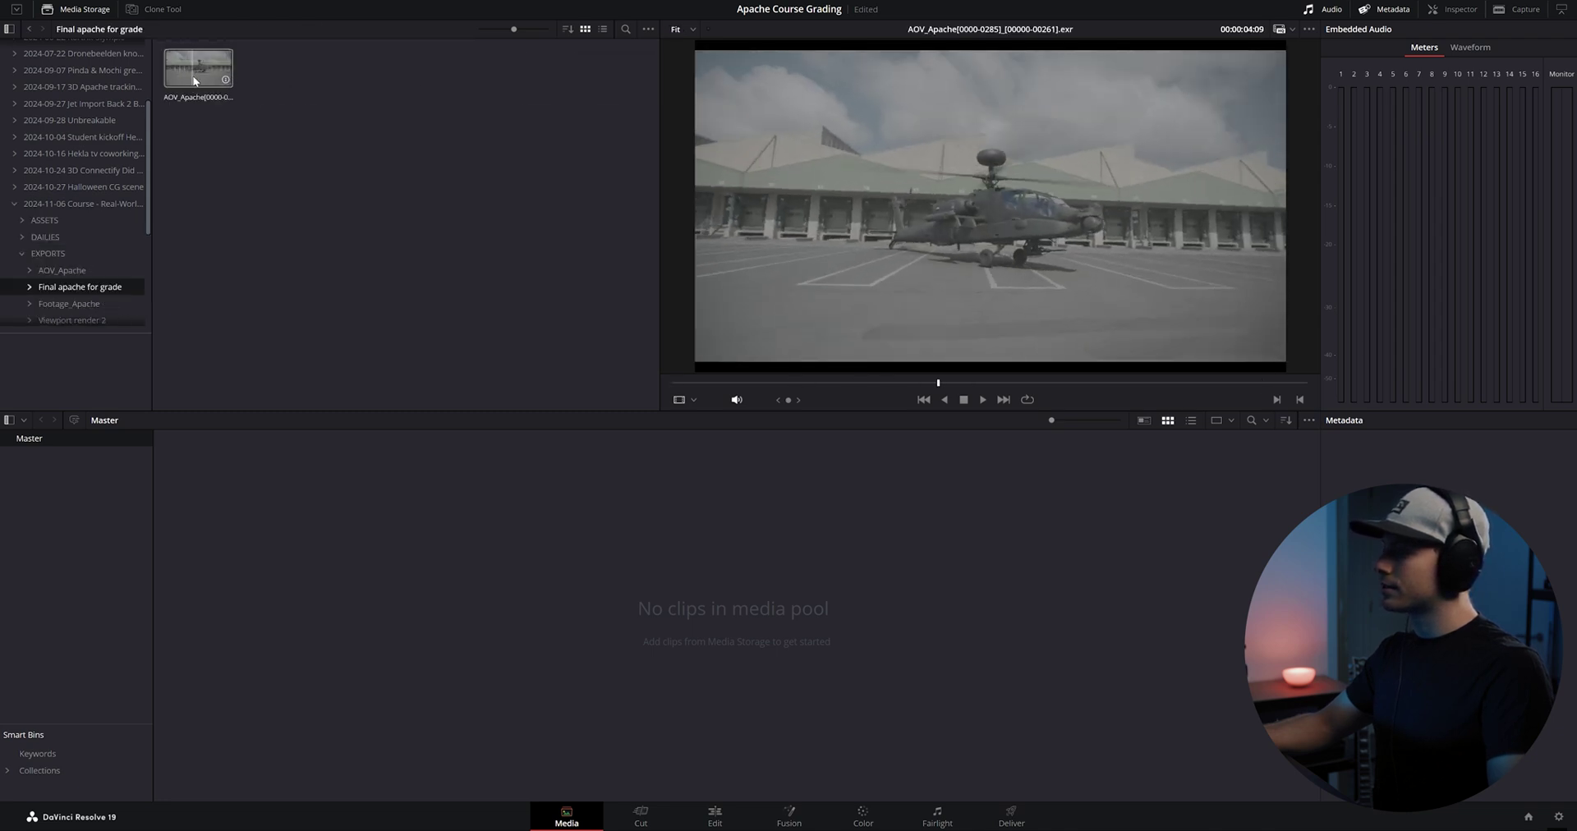
pyautogui.moveTo(192, 73); pyautogui.dragTo(676, 617)
pyautogui.click(882, 464)
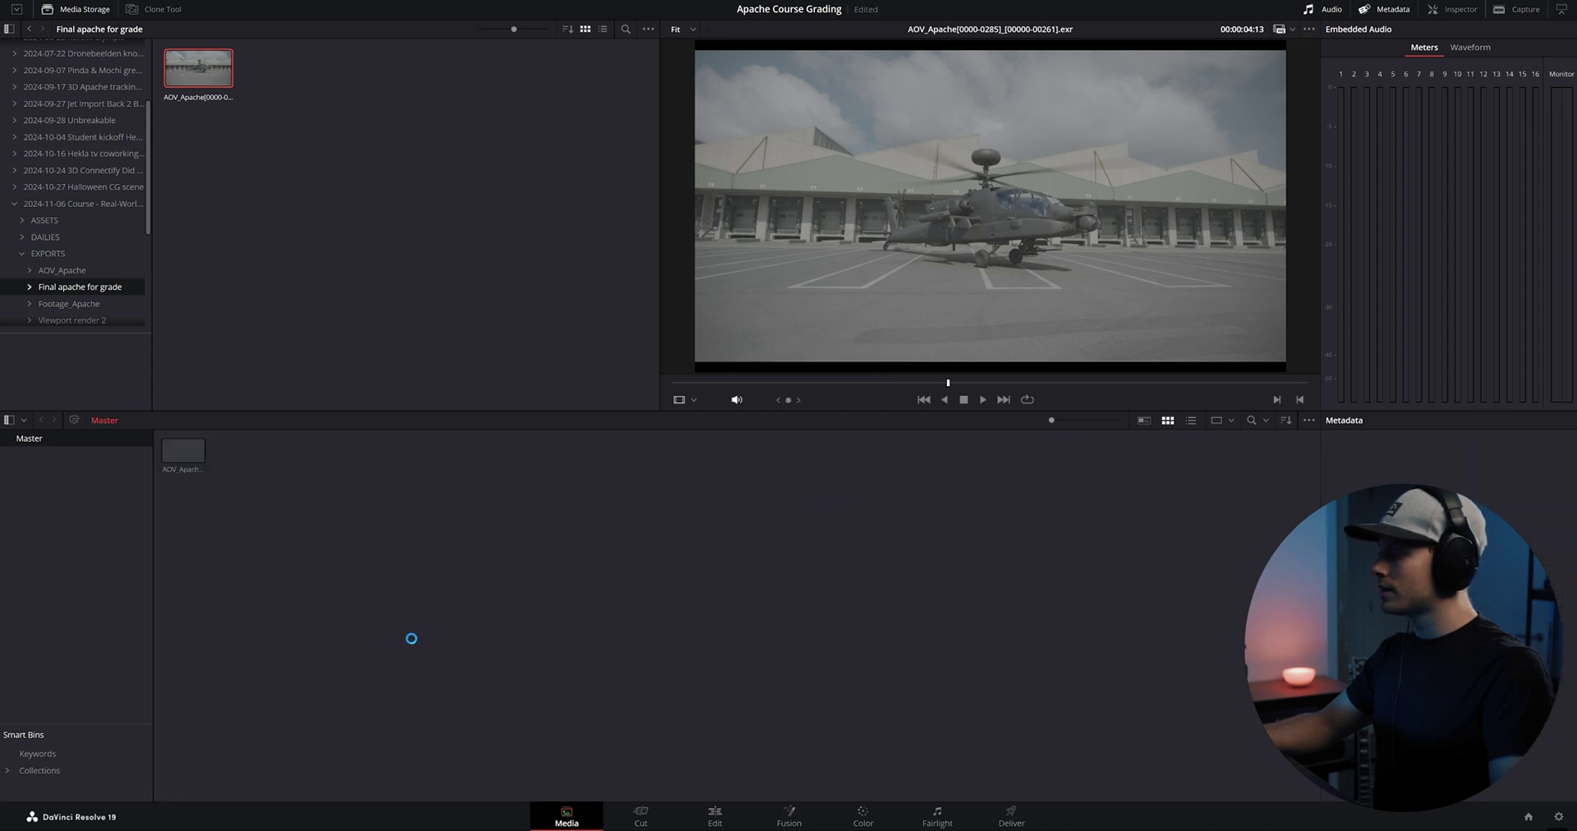
pyautogui.click(167, 451)
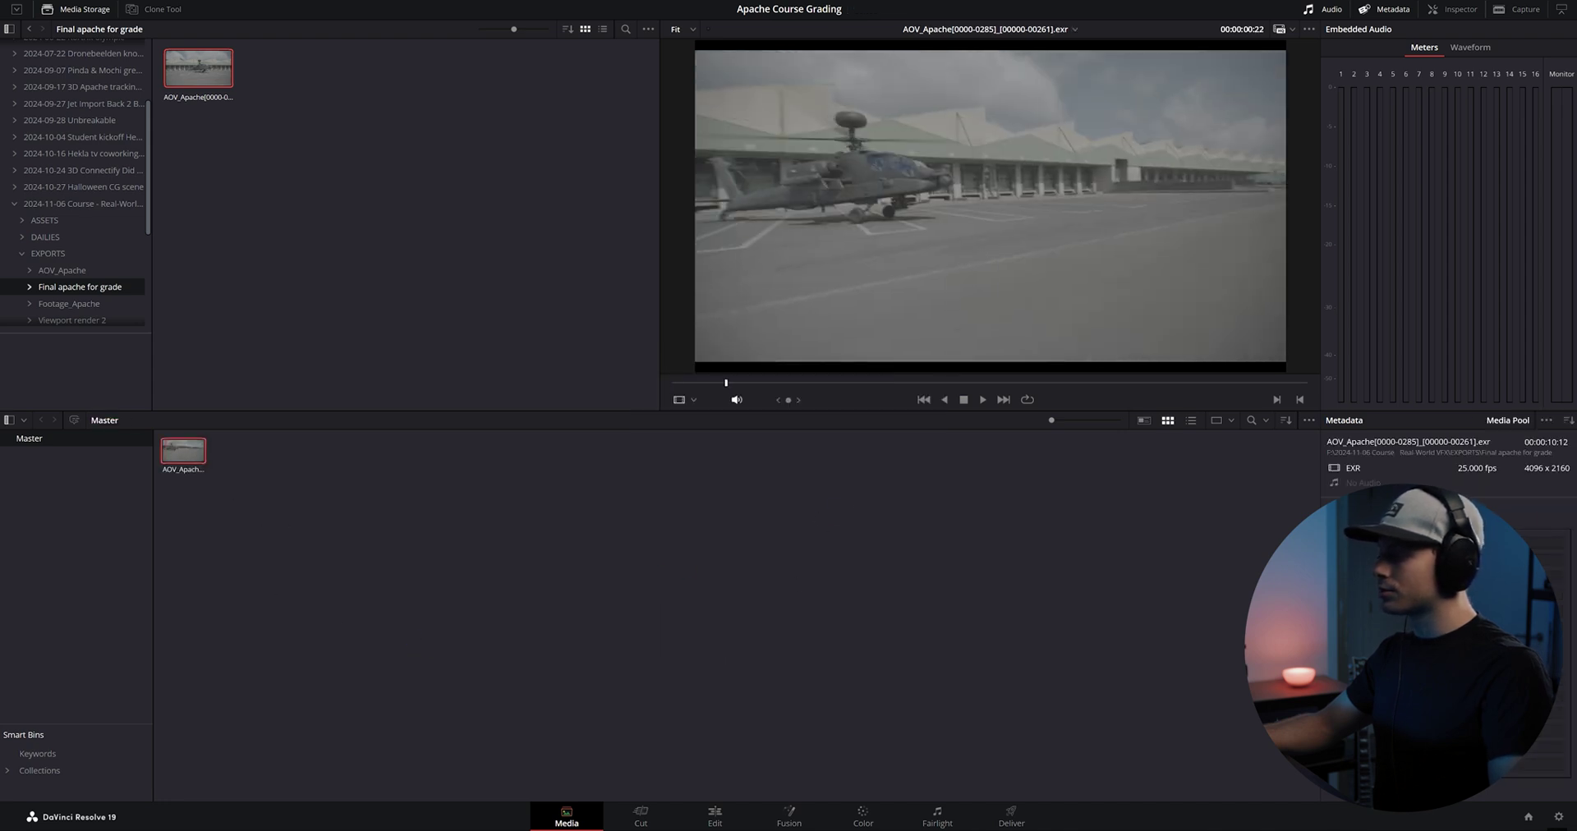
# Step: Place the AOV_Apache clip on Timeline 1, play it from the start, and park at 01:00:04:18
pyautogui.click(711, 815)
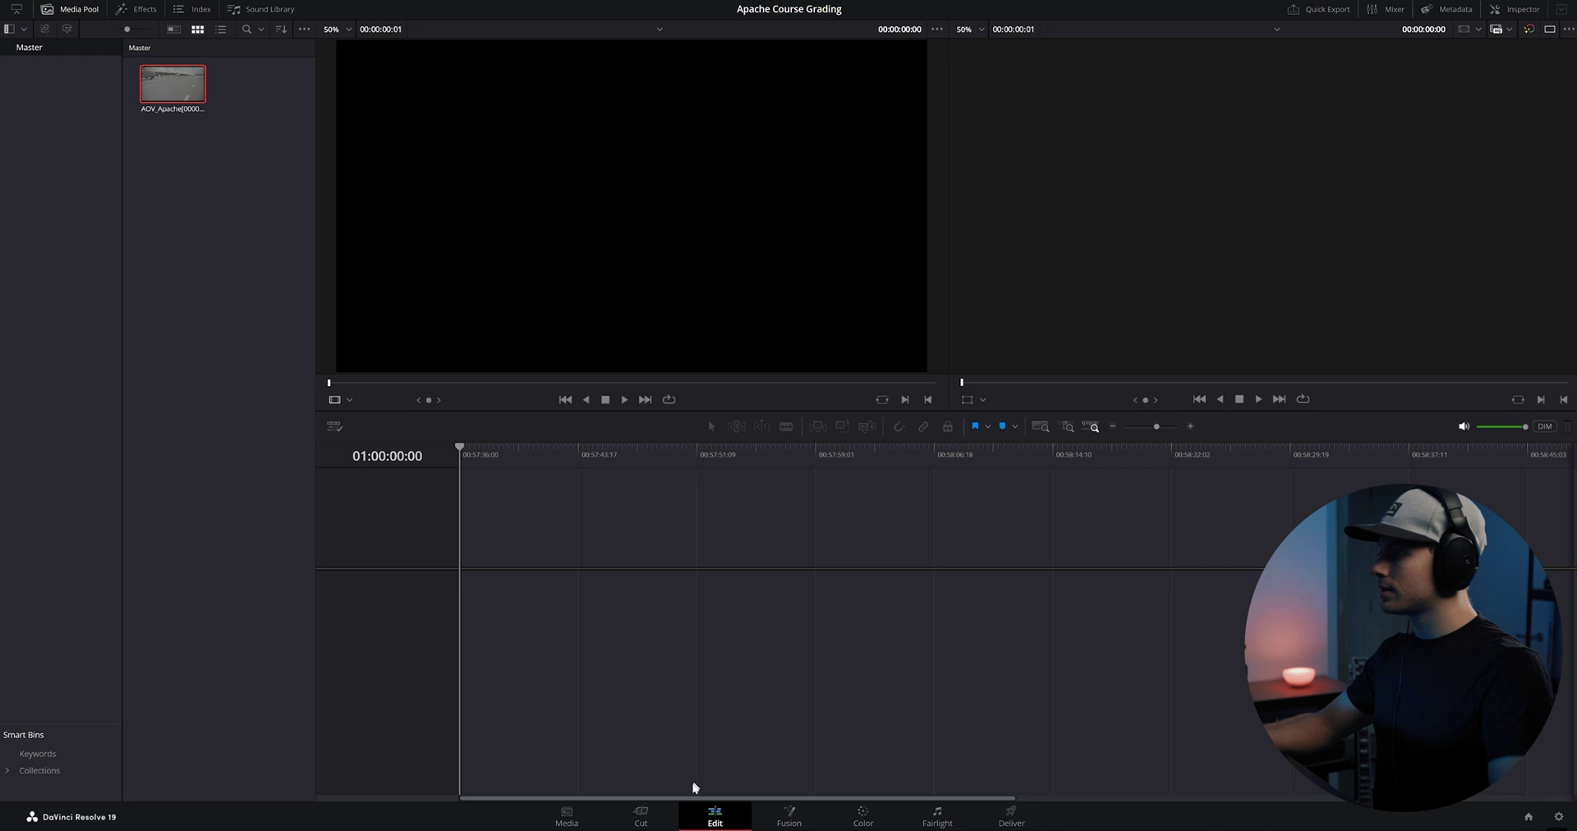
pyautogui.moveTo(172, 83); pyautogui.dragTo(460, 599)
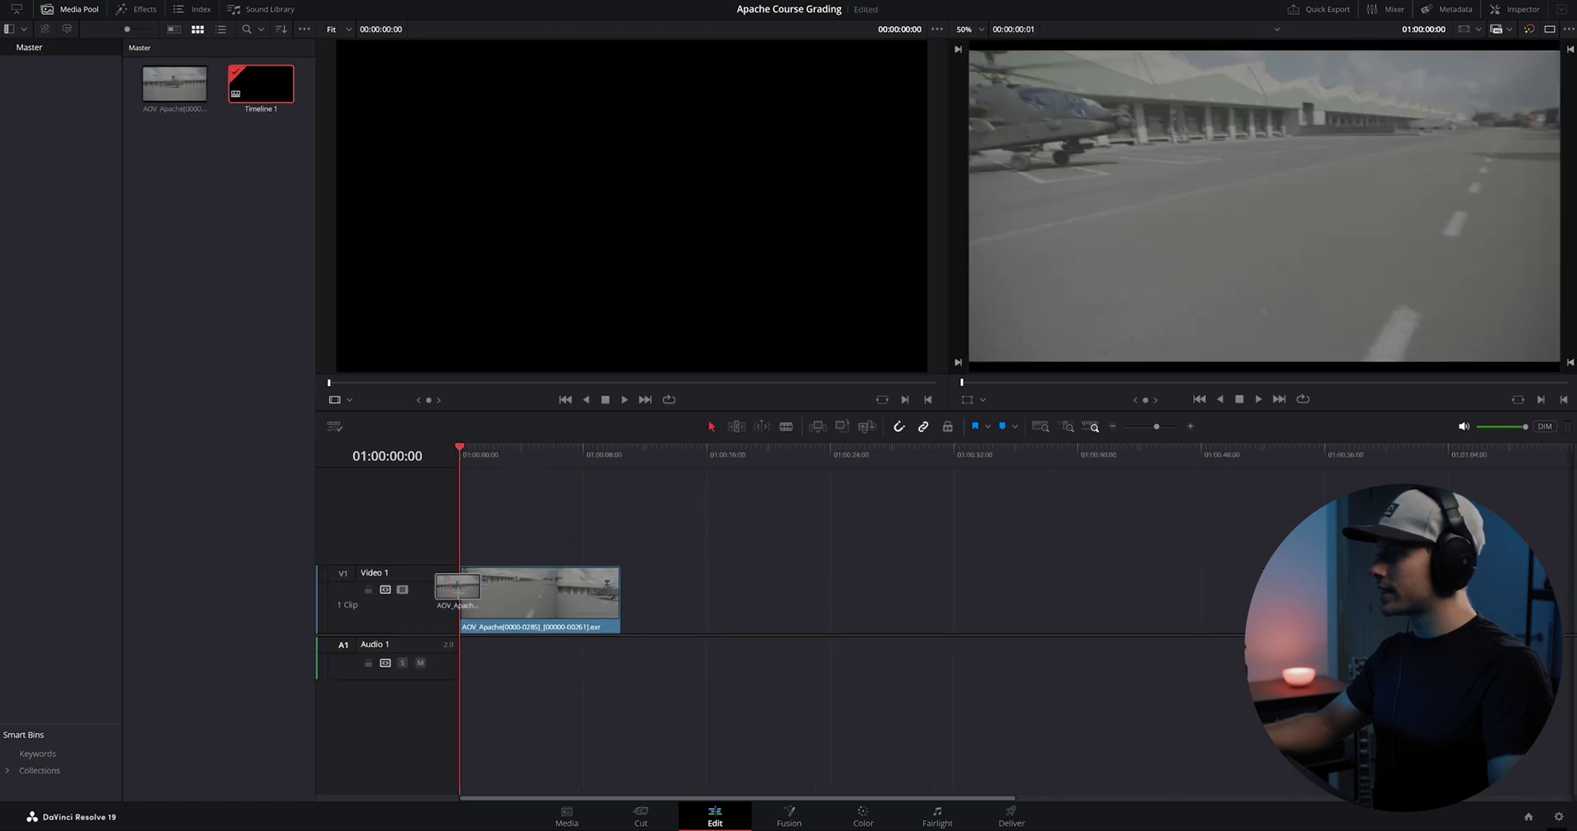
pyautogui.click(467, 453)
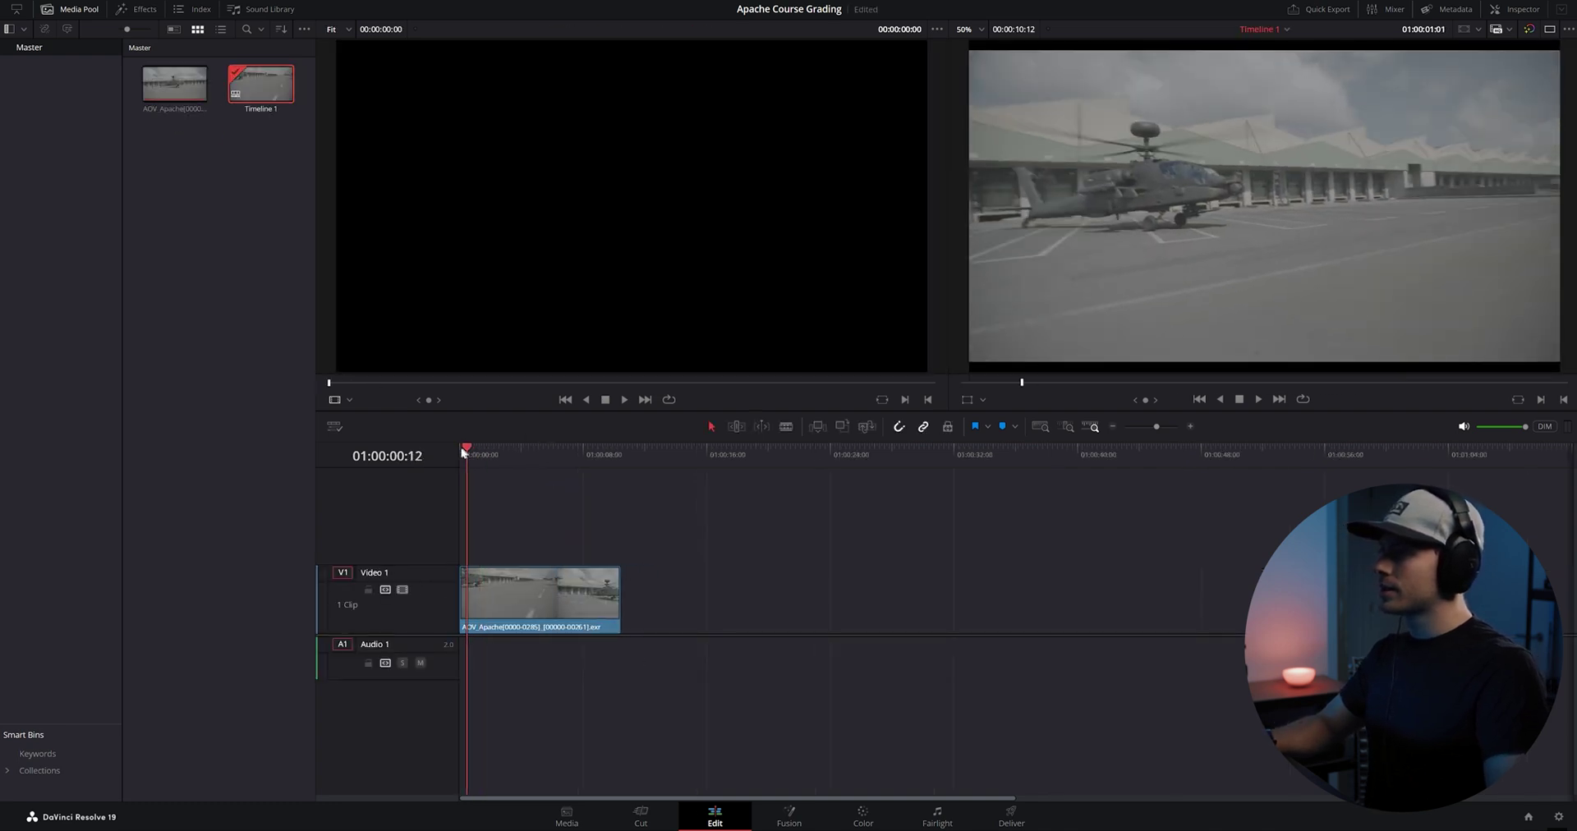
pyautogui.press('Home')
pyautogui.press('space')
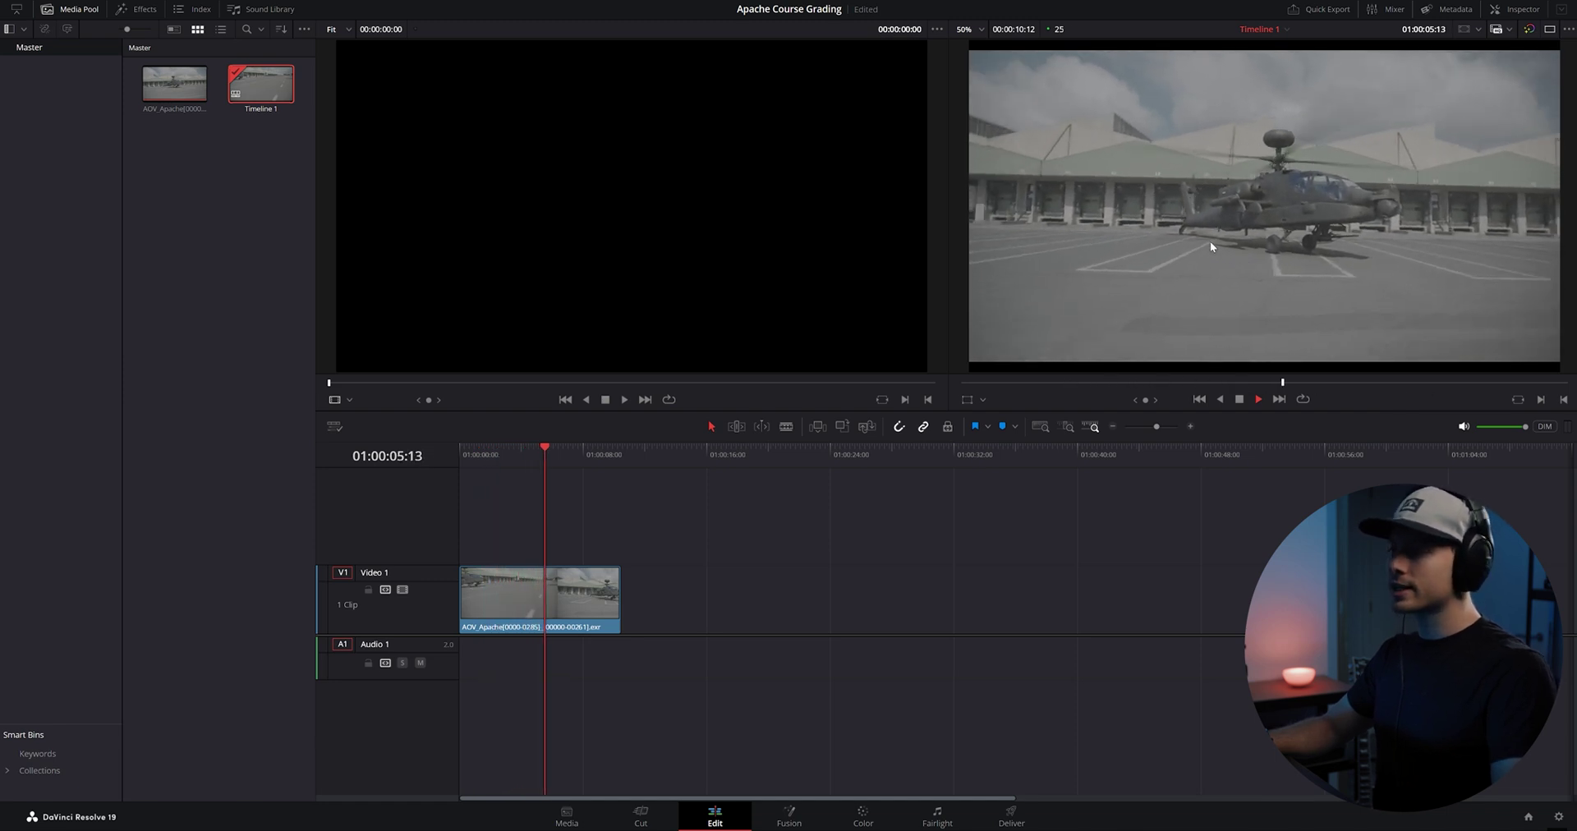
pyautogui.press('space')
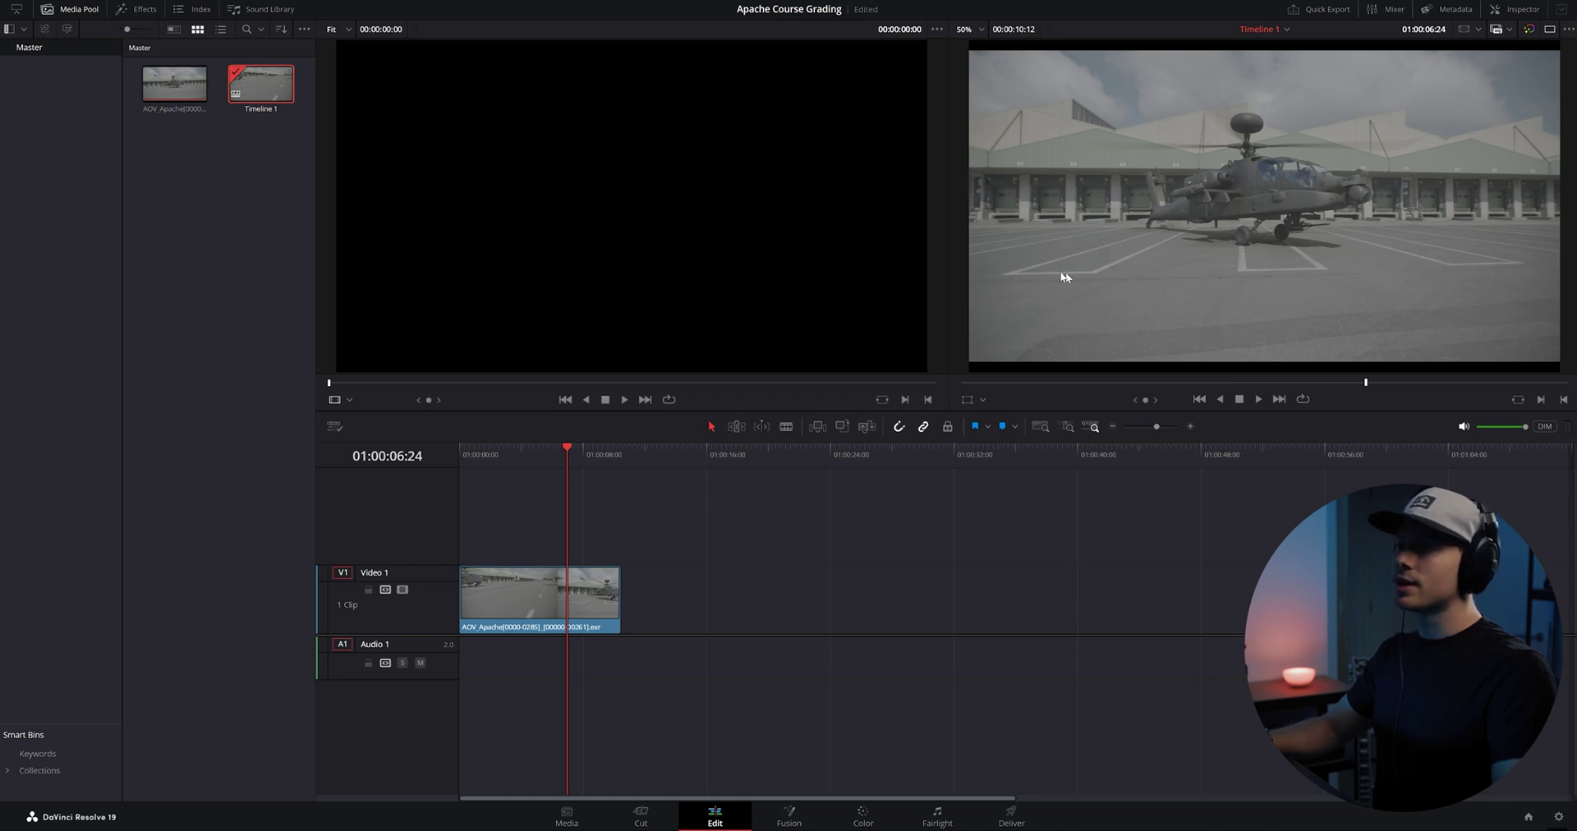
pyautogui.click(532, 450)
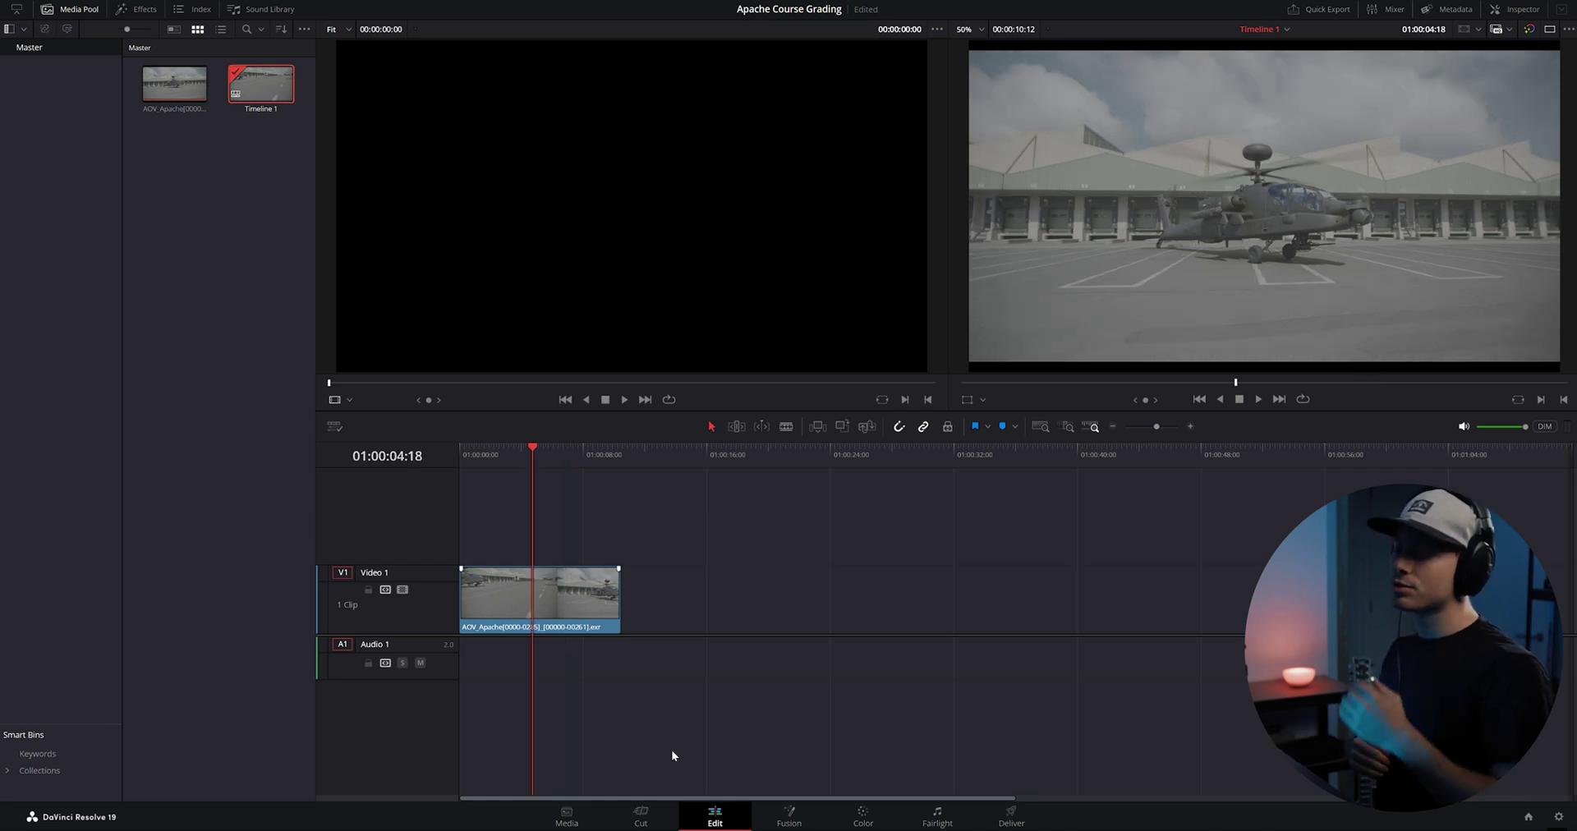
# Step: Switch to the Color page and reposition node 01 in the node graph
pyautogui.click(871, 816)
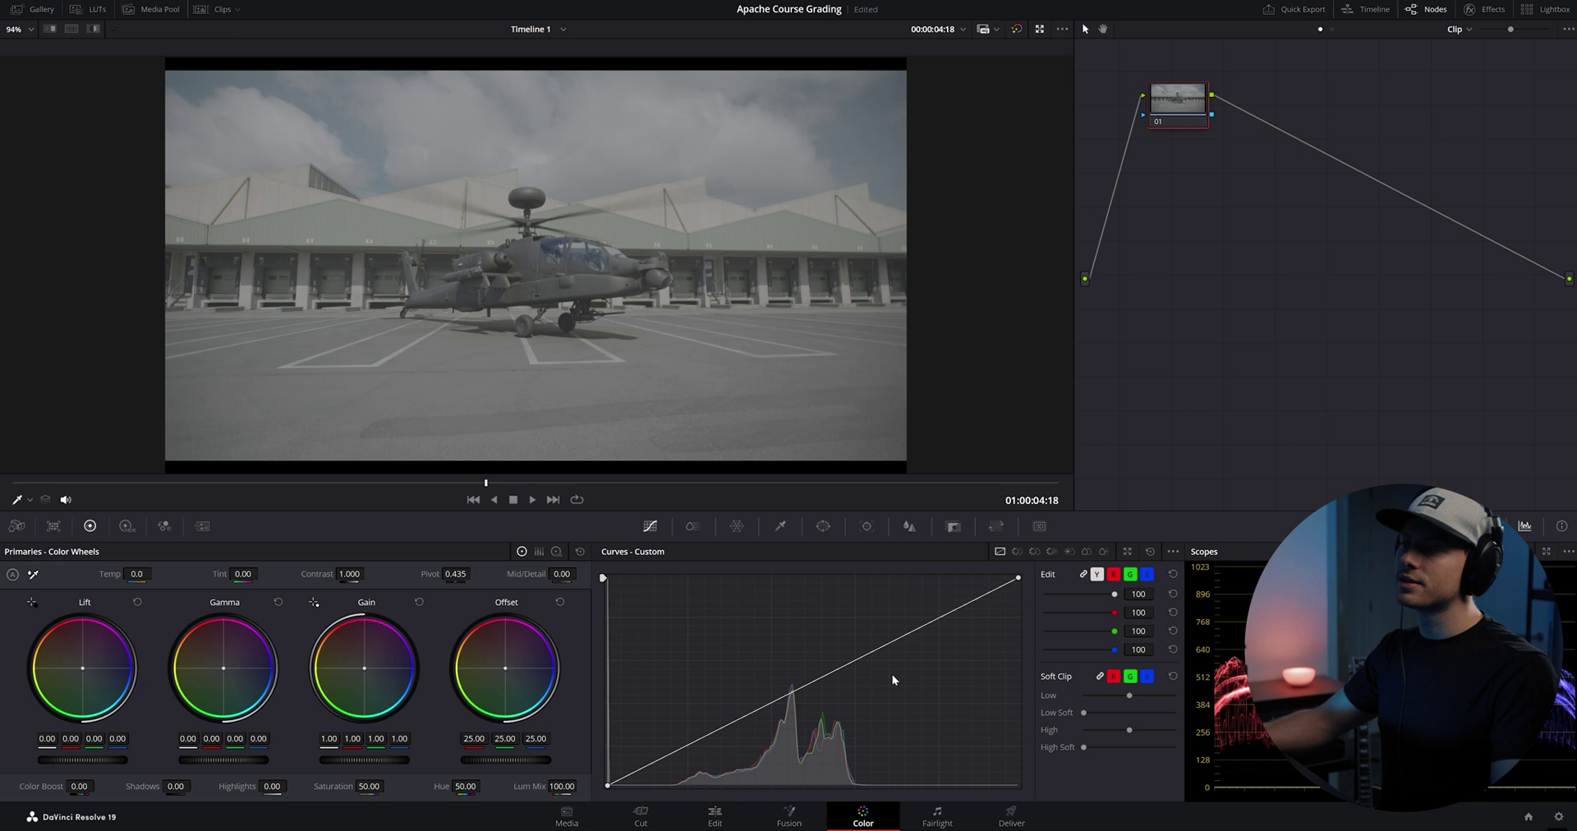
pyautogui.moveTo(1171, 111); pyautogui.dragTo(1181, 113)
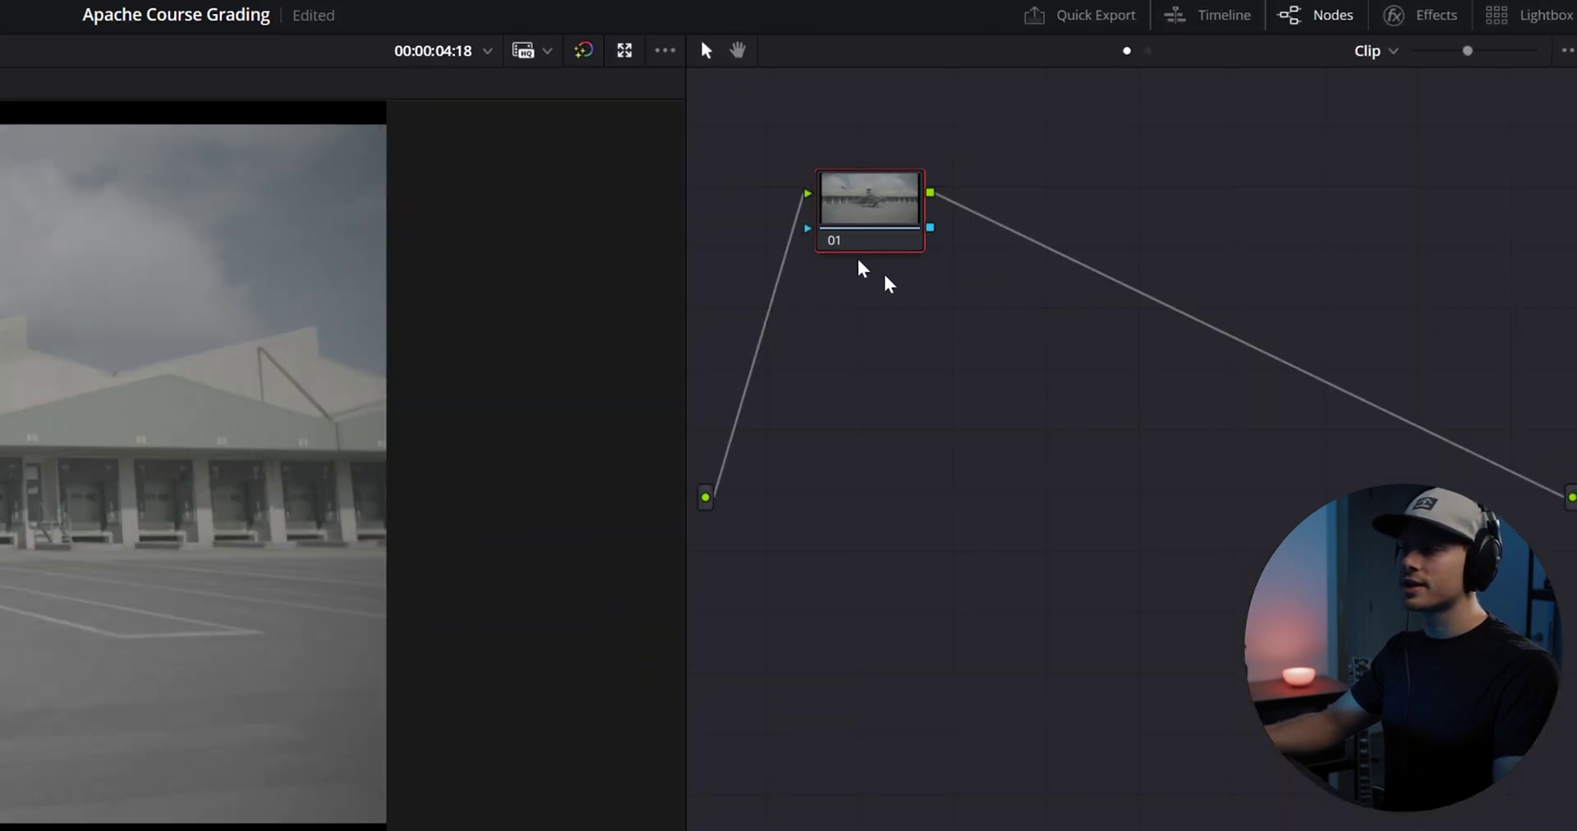
pyautogui.moveTo(846, 211); pyautogui.dragTo(862, 214)
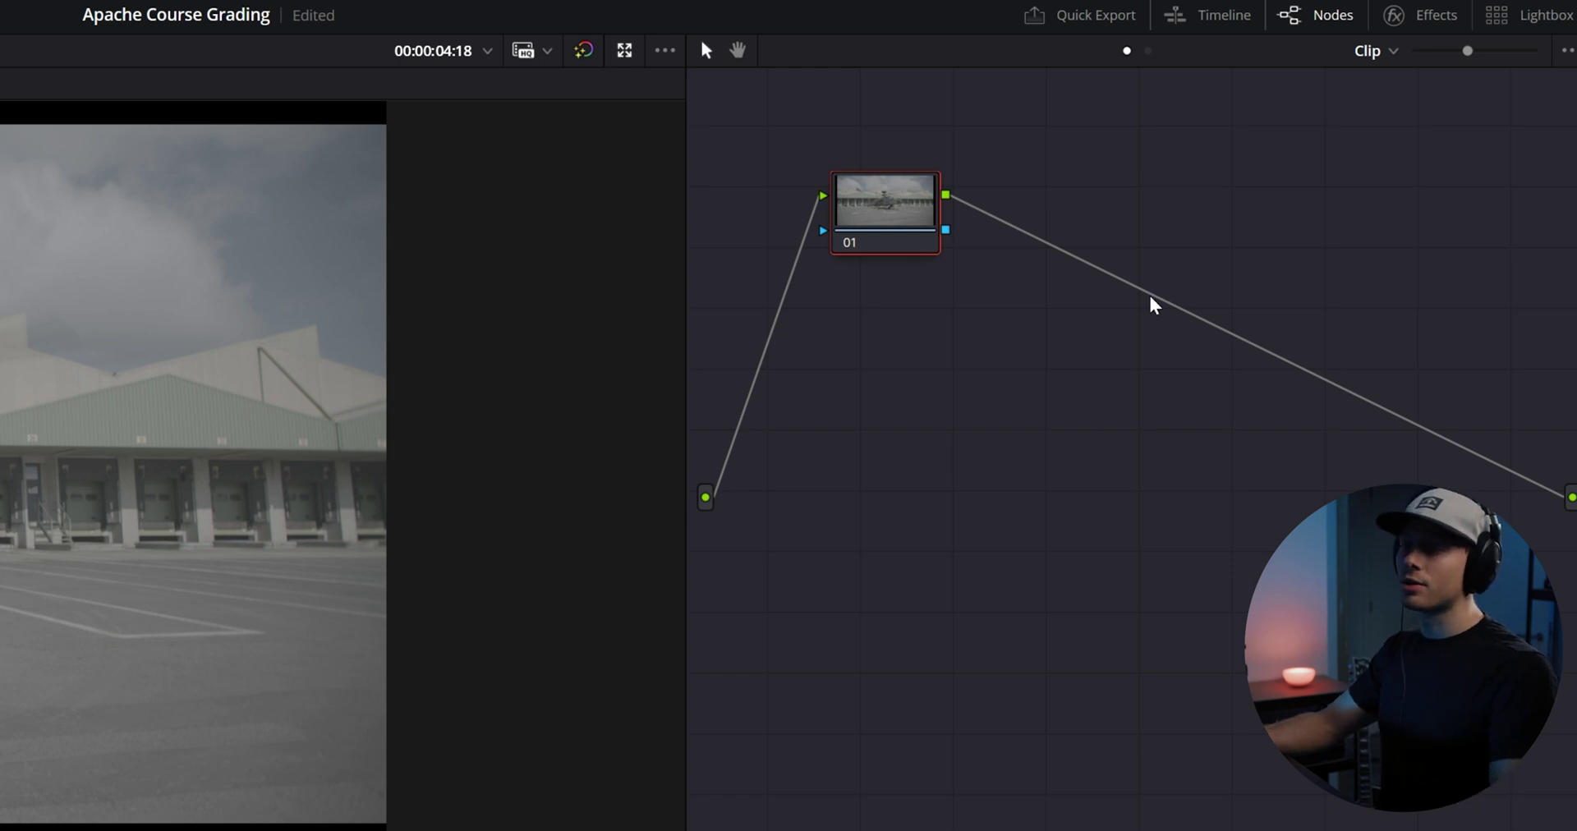
pyautogui.moveTo(872, 195); pyautogui.dragTo(879, 175)
# Step: Add serial node 02 after node 01 and shift it slightly right
pyautogui.rightClick(879, 175)
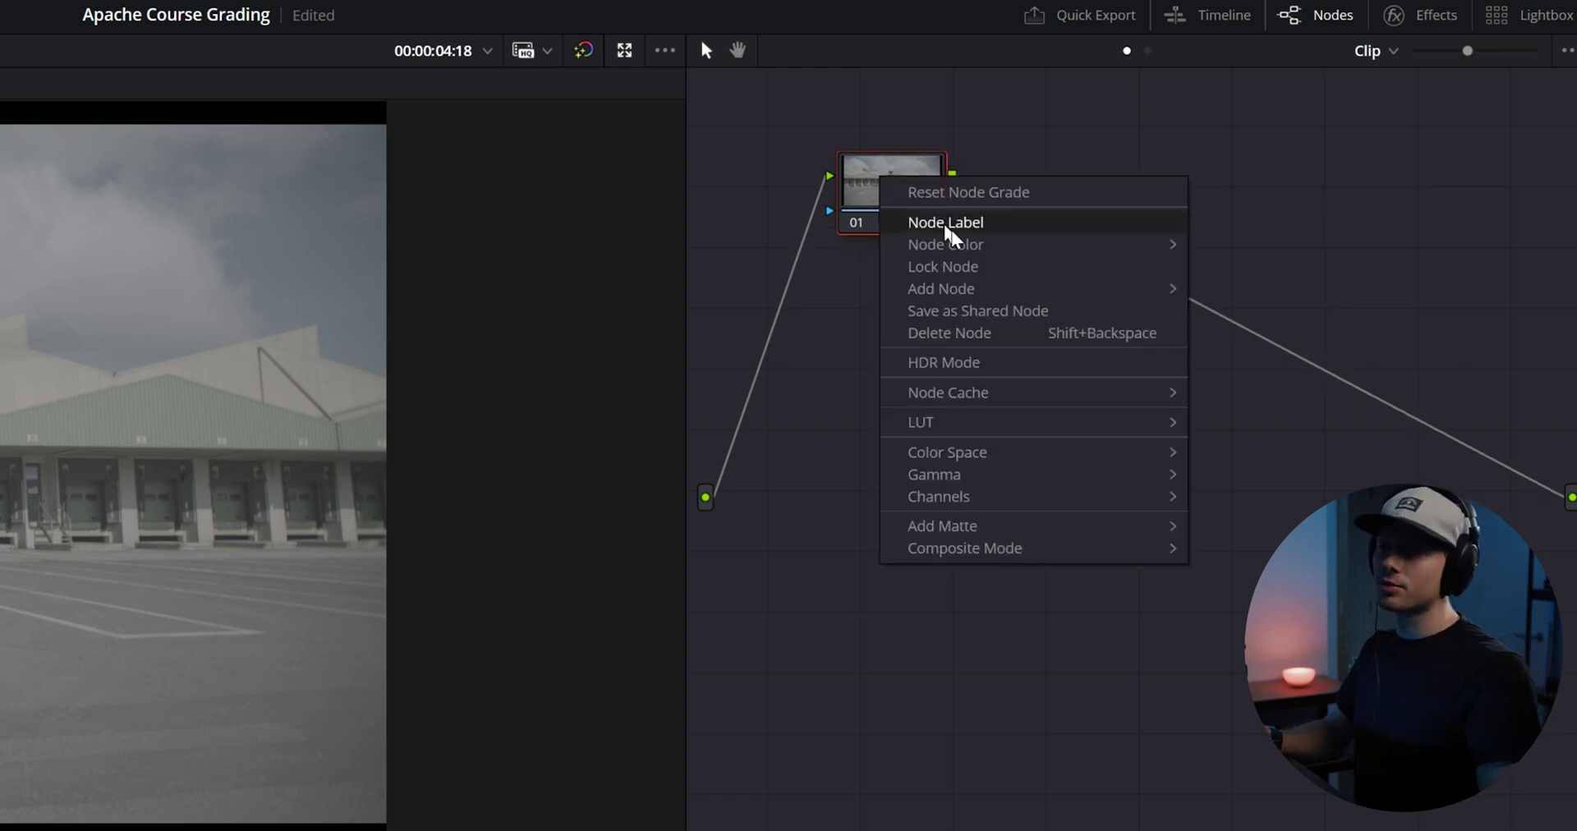
pyautogui.moveTo(951, 291)
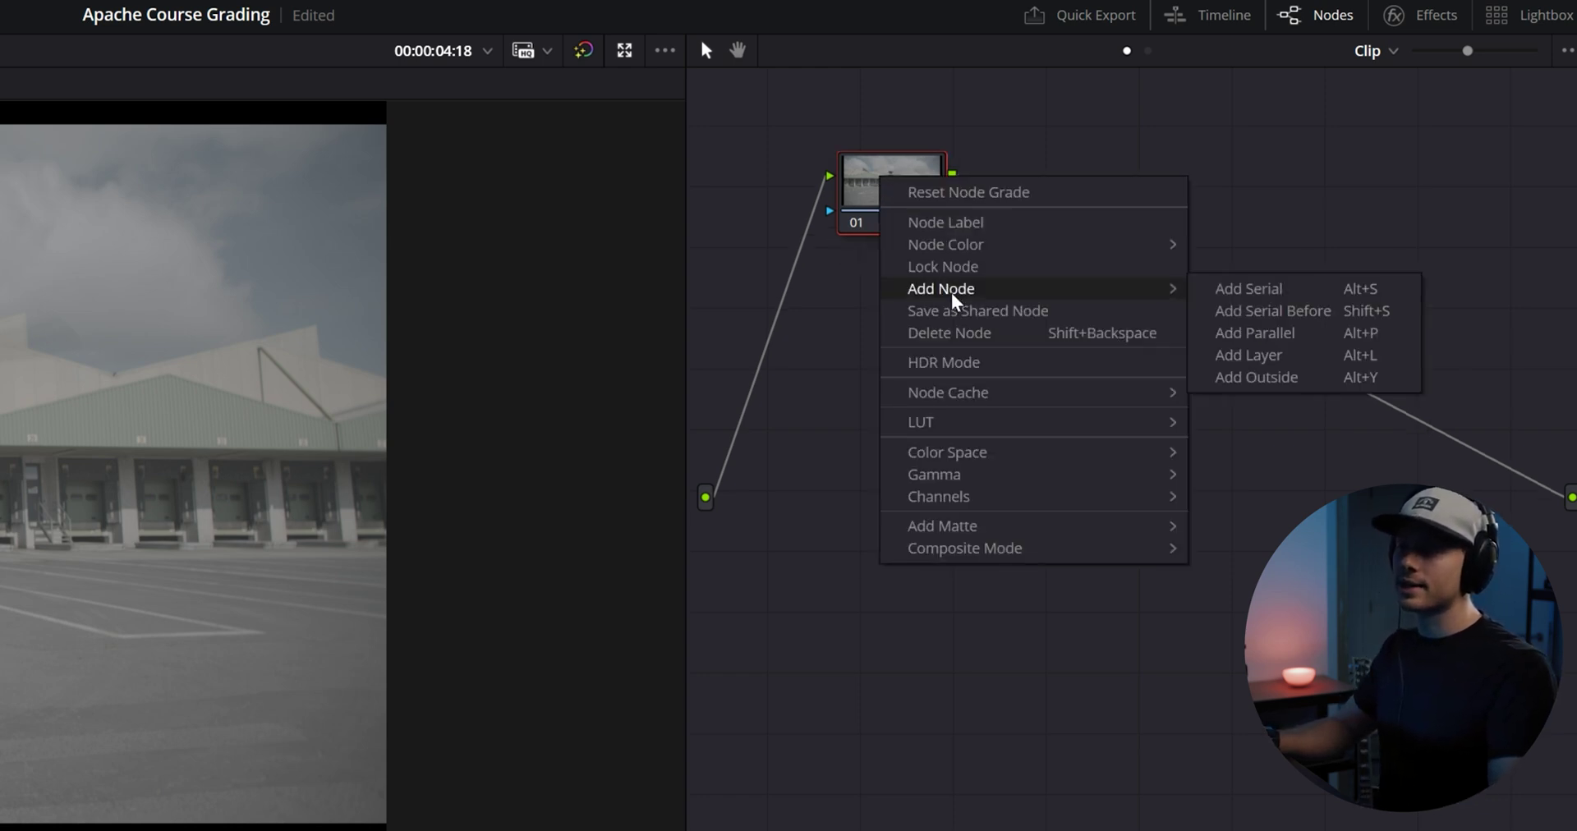
pyautogui.click(1263, 288)
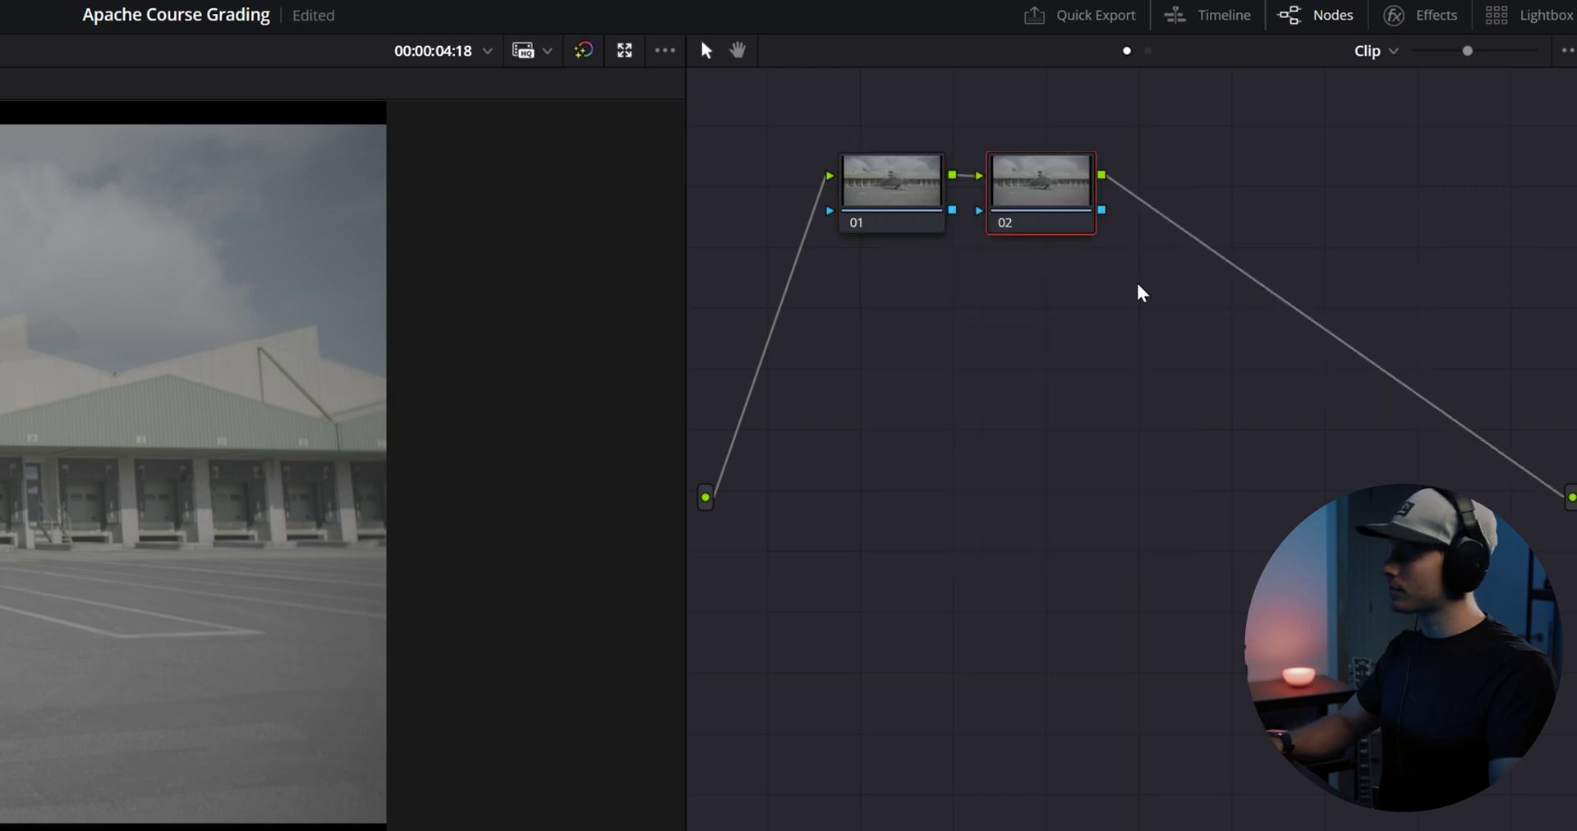
pyautogui.hotkey('ctrl', 'z')
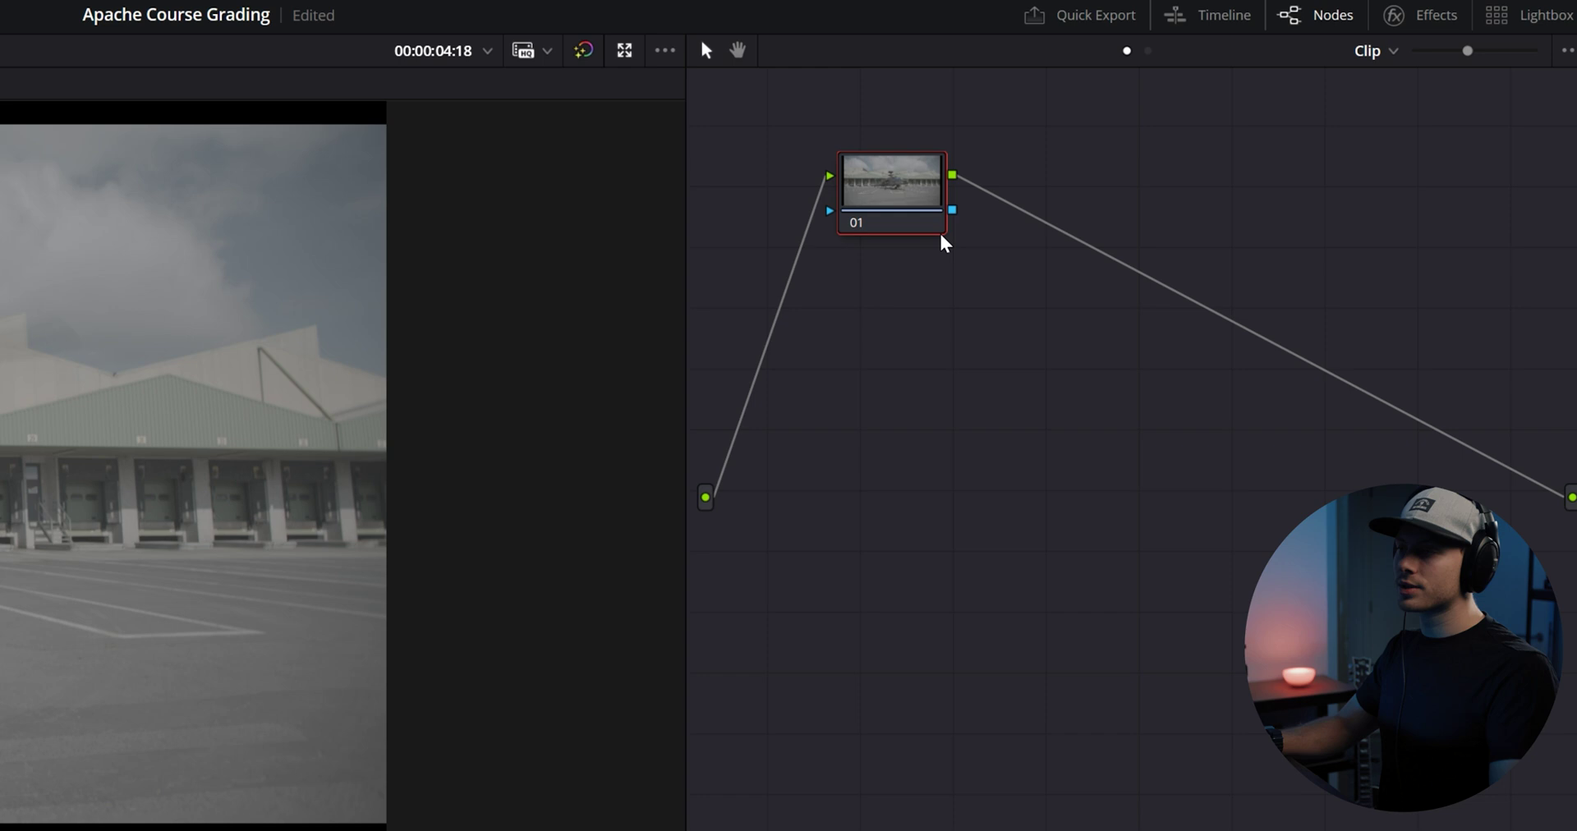
pyautogui.hotkey('alt', 's')
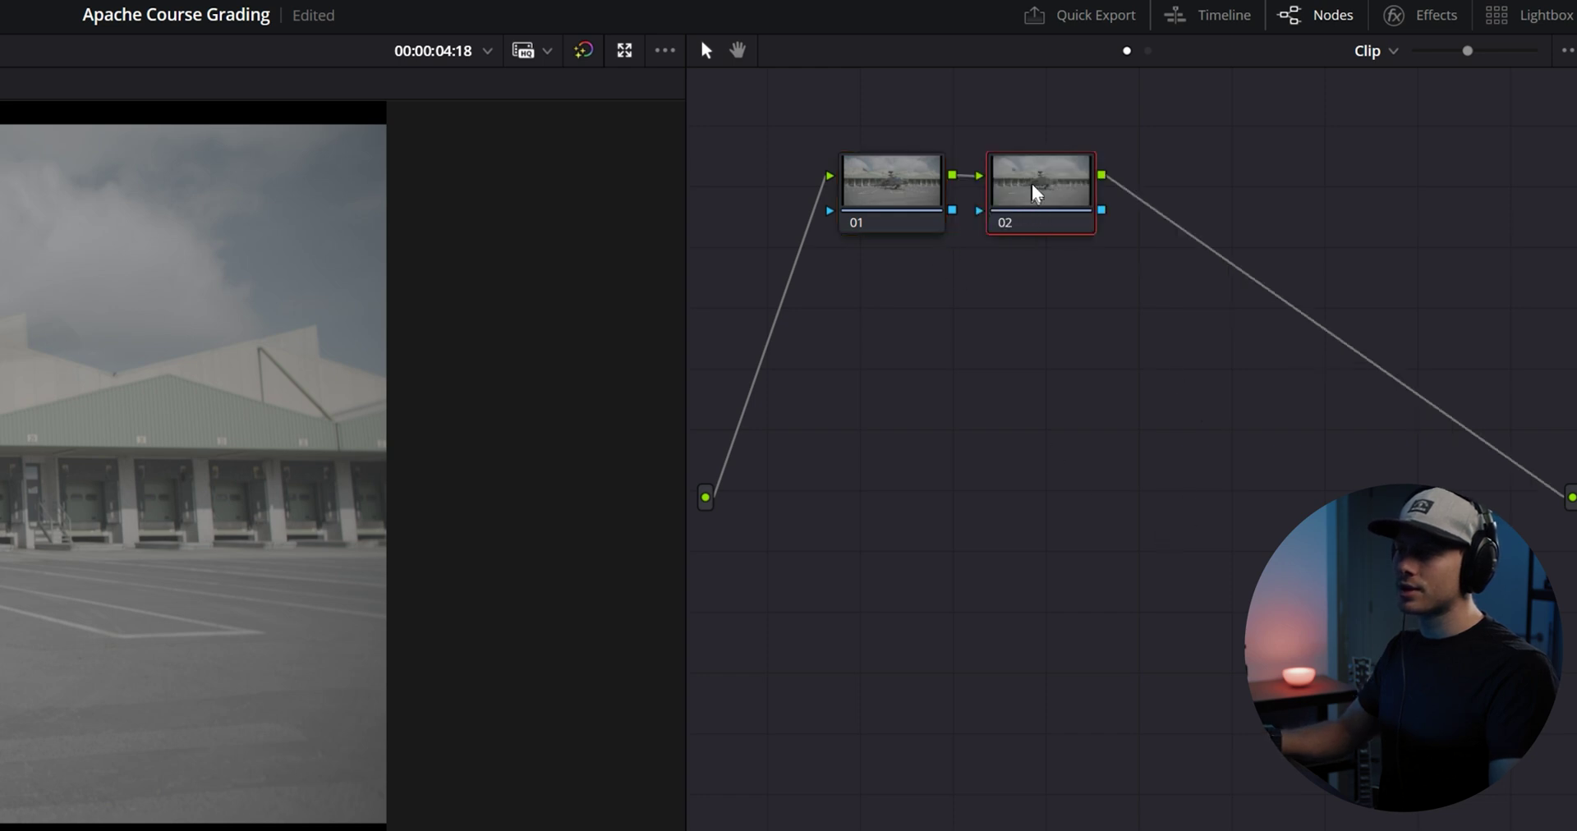
pyautogui.moveTo(1021, 166); pyautogui.dragTo(1043, 163)
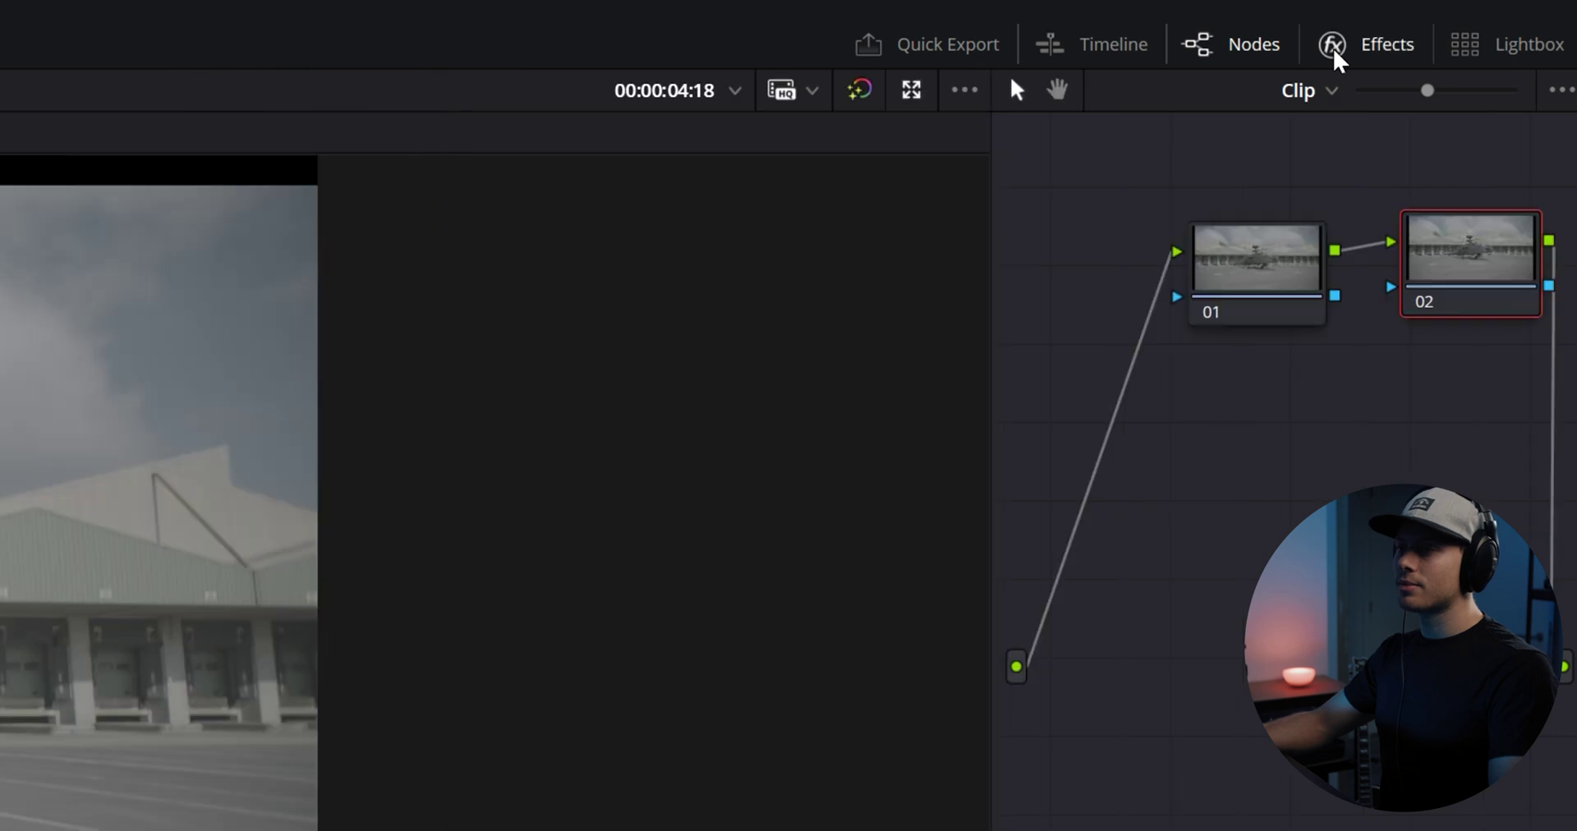
# Step: Apply the Color Space Transform effect from the effects library to node 02
pyautogui.click(1334, 51)
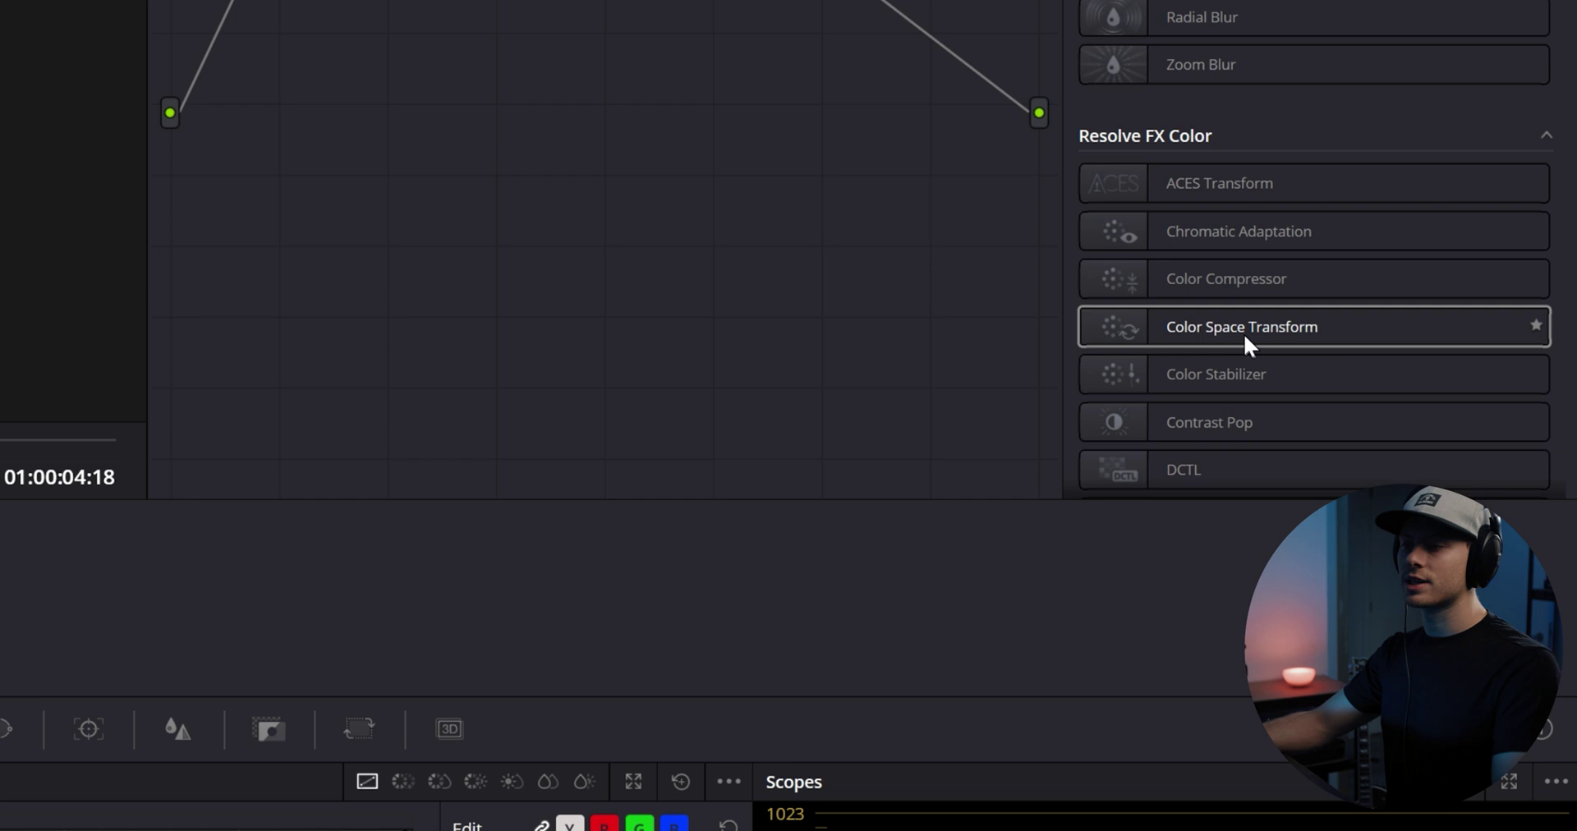
pyautogui.moveTo(1215, 327); pyautogui.dragTo(586, 0)
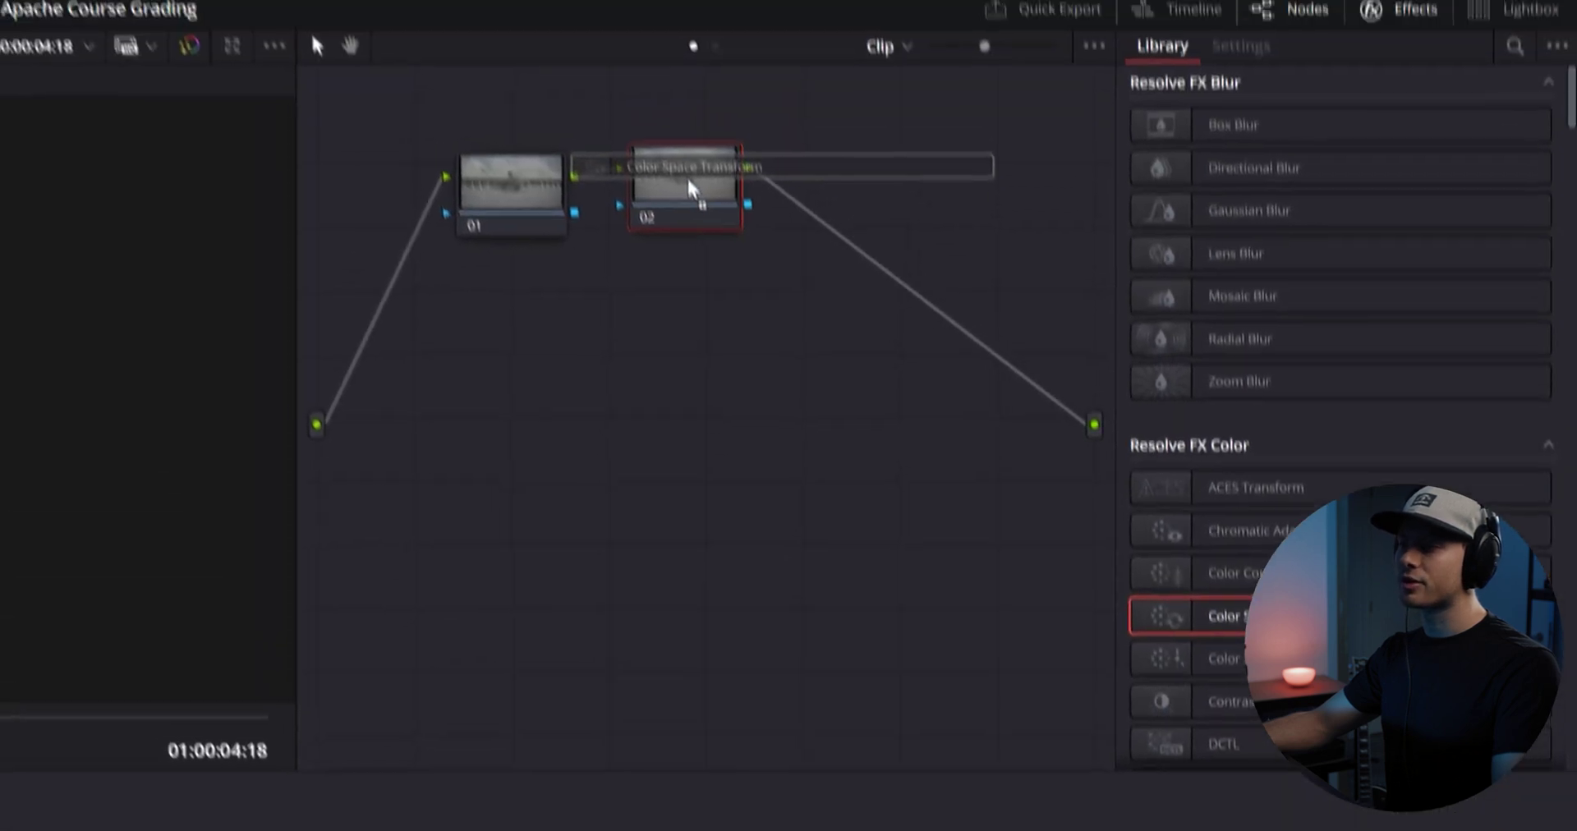
pyautogui.moveTo(690, 188); pyautogui.dragTo(692, 191)
pyautogui.moveTo(694, 257); pyautogui.dragTo(703, 265)
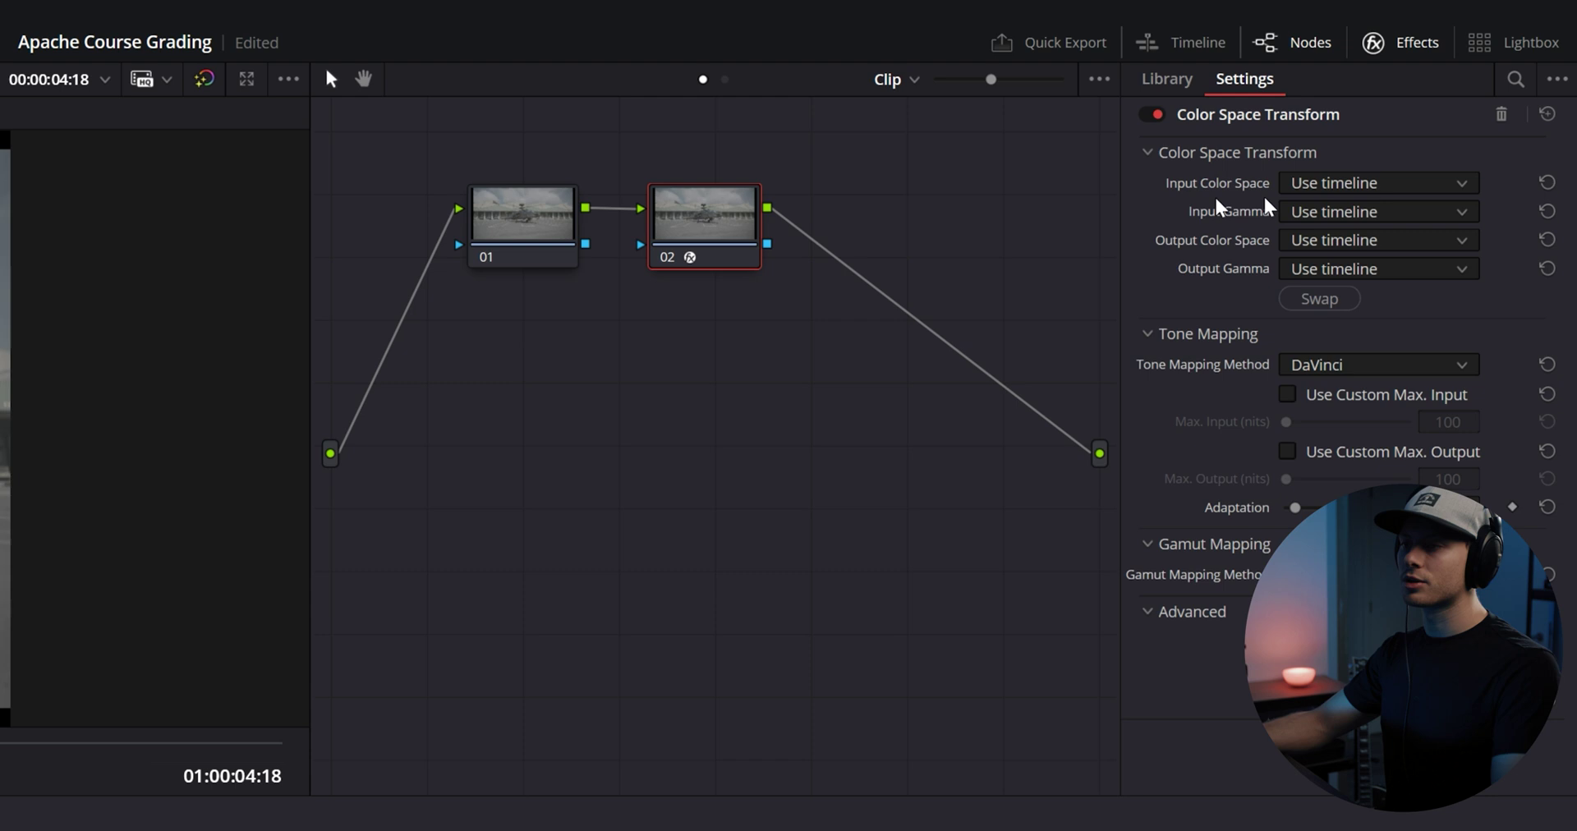
# Step: Set the input colour space to Canon Cinema Gamut and input gamma to Canon Log 3
pyautogui.click(1368, 184)
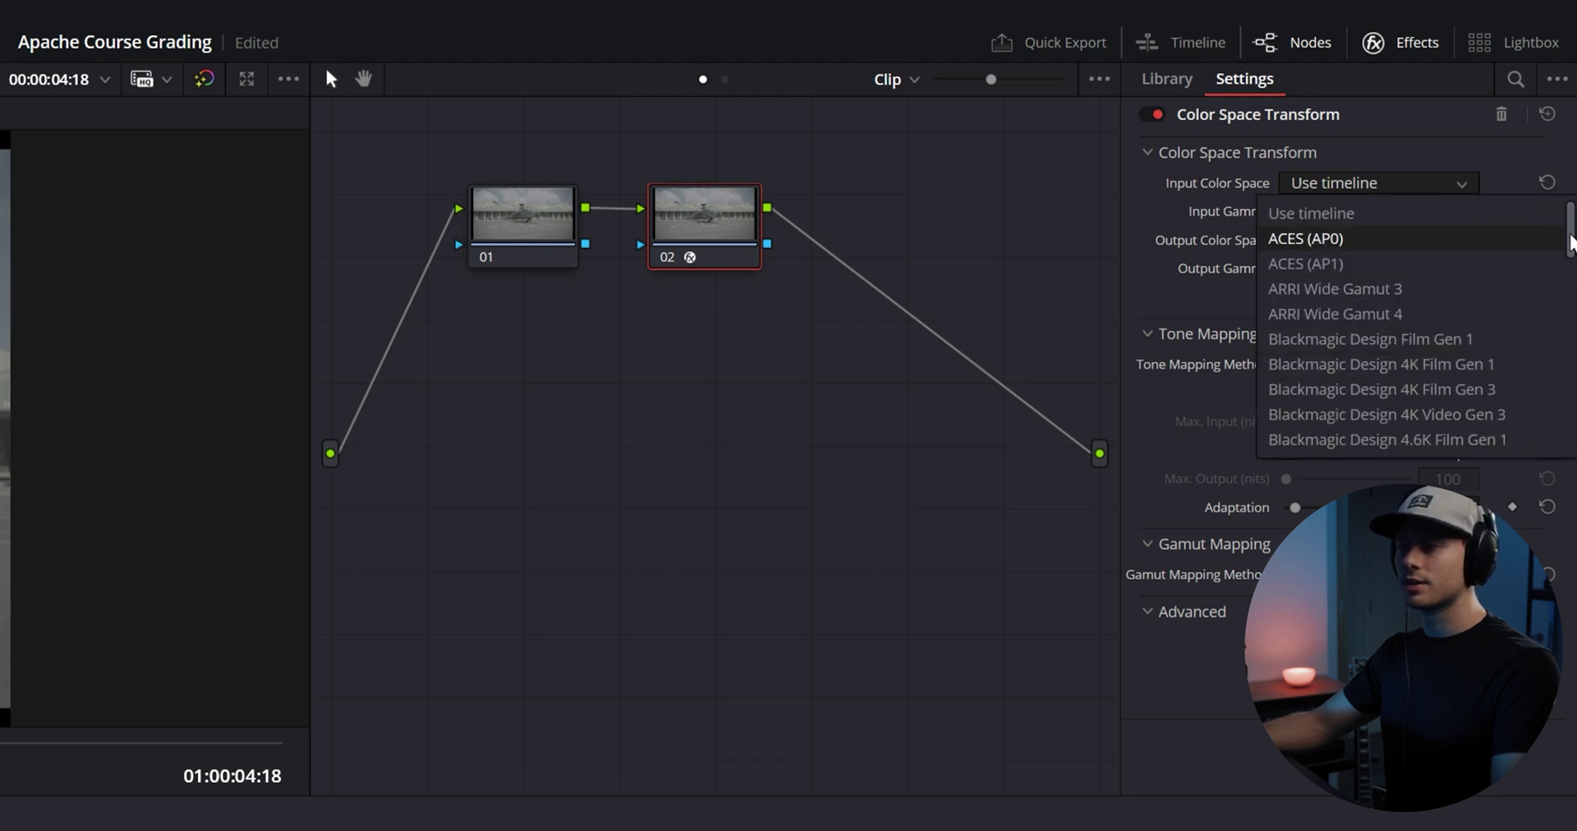
pyautogui.moveTo(1570, 243); pyautogui.dragTo(1565, 325)
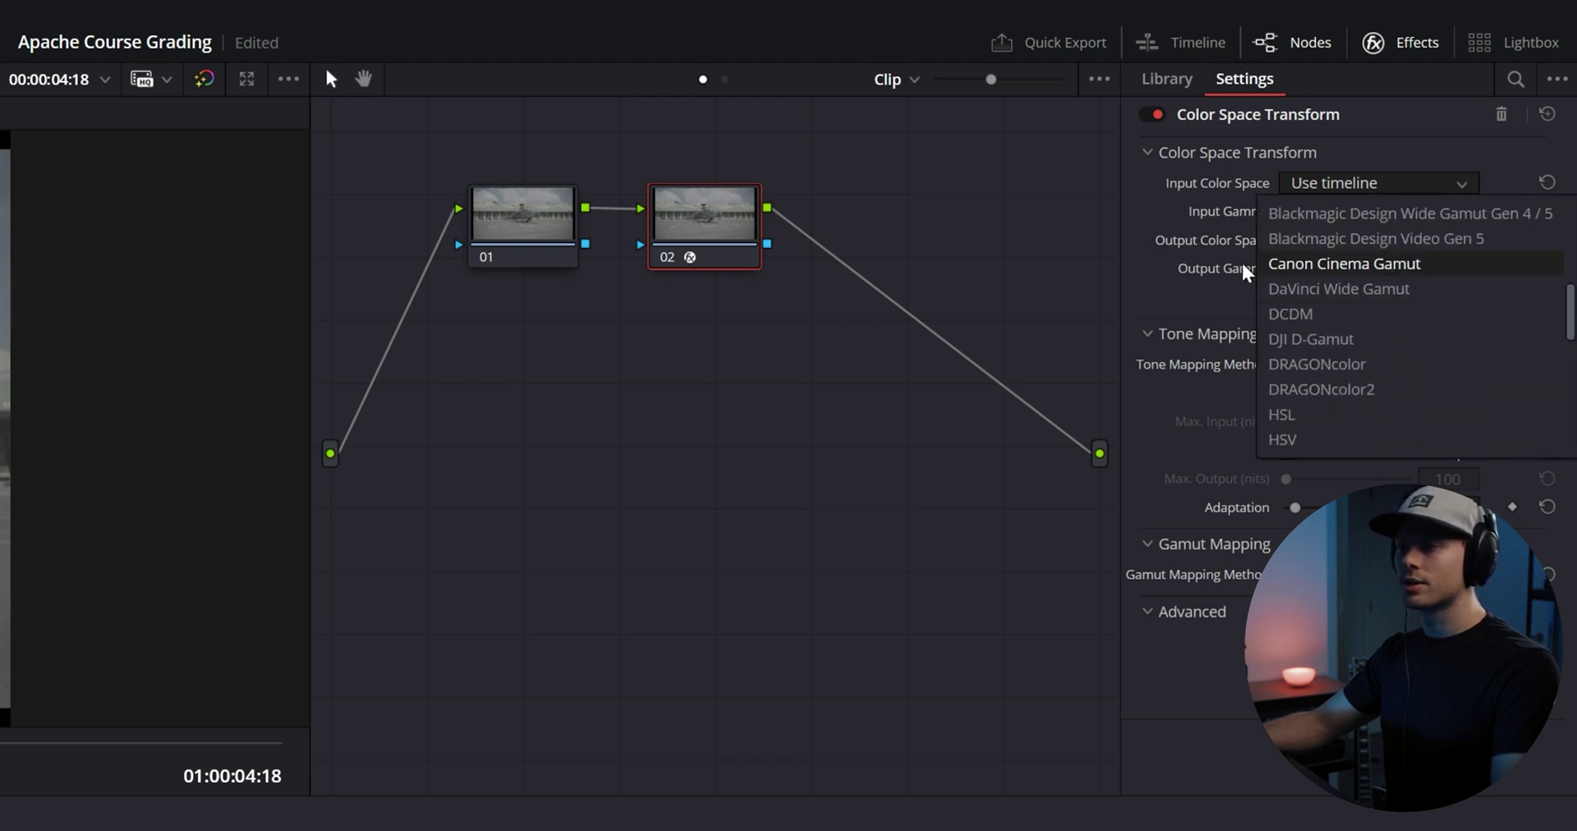
pyautogui.click(1347, 264)
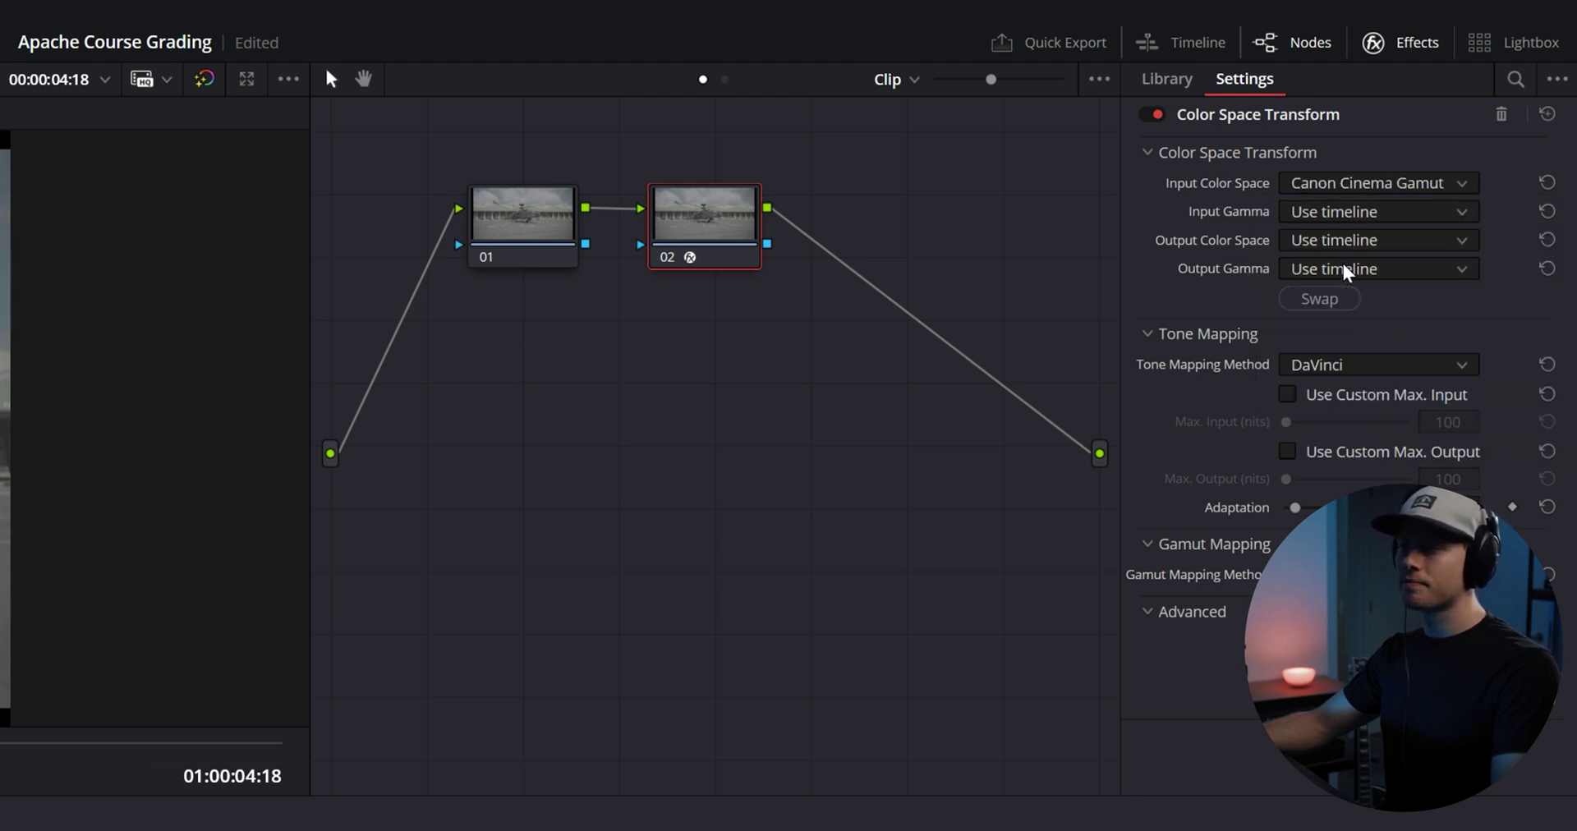
pyautogui.click(1363, 213)
pyautogui.moveTo(1570, 253); pyautogui.dragTo(1554, 304)
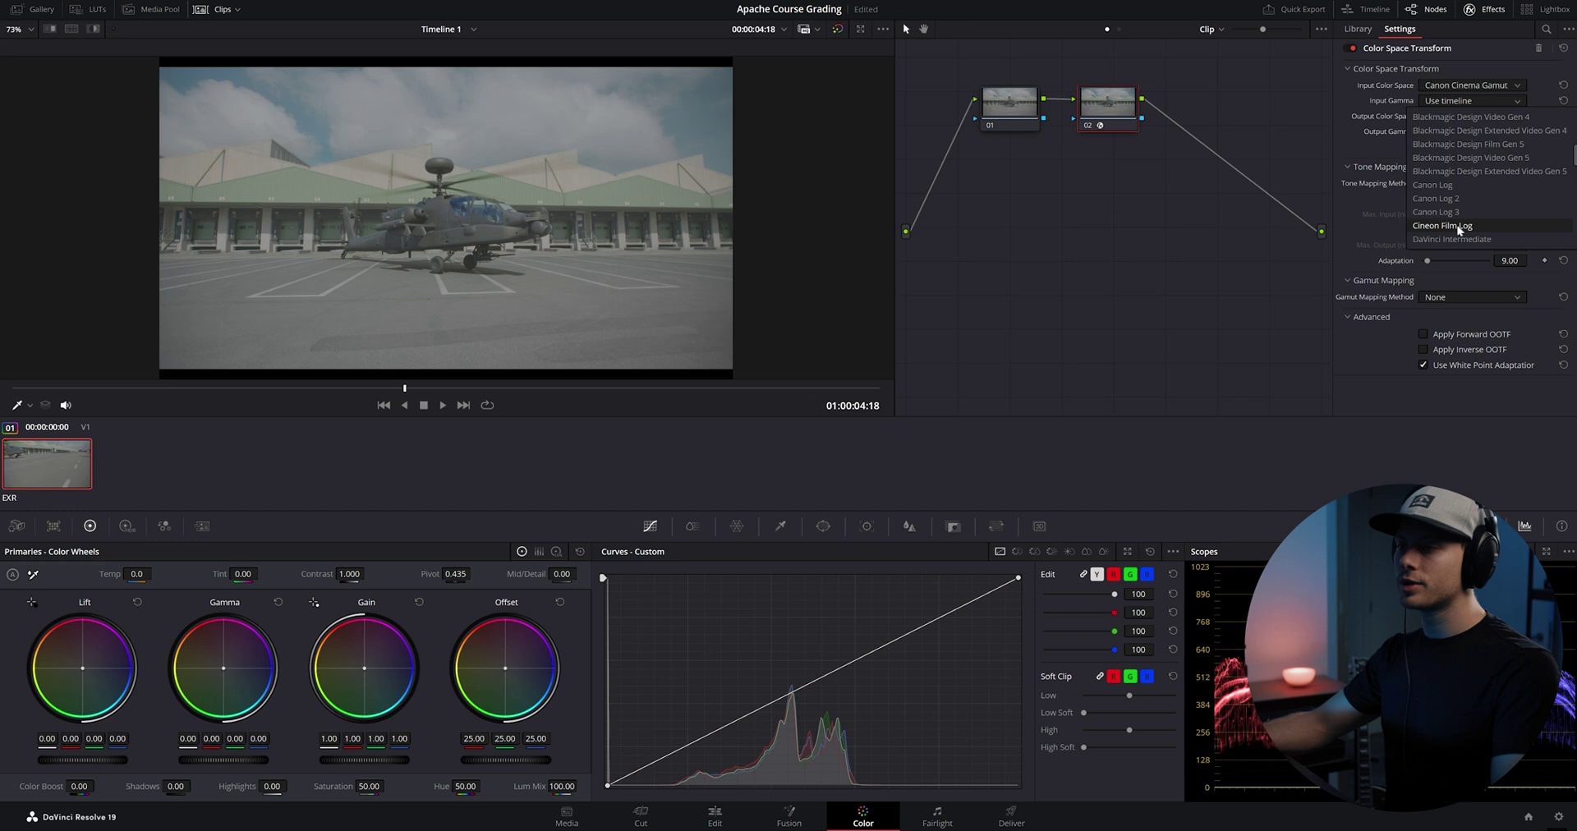
pyautogui.click(1435, 212)
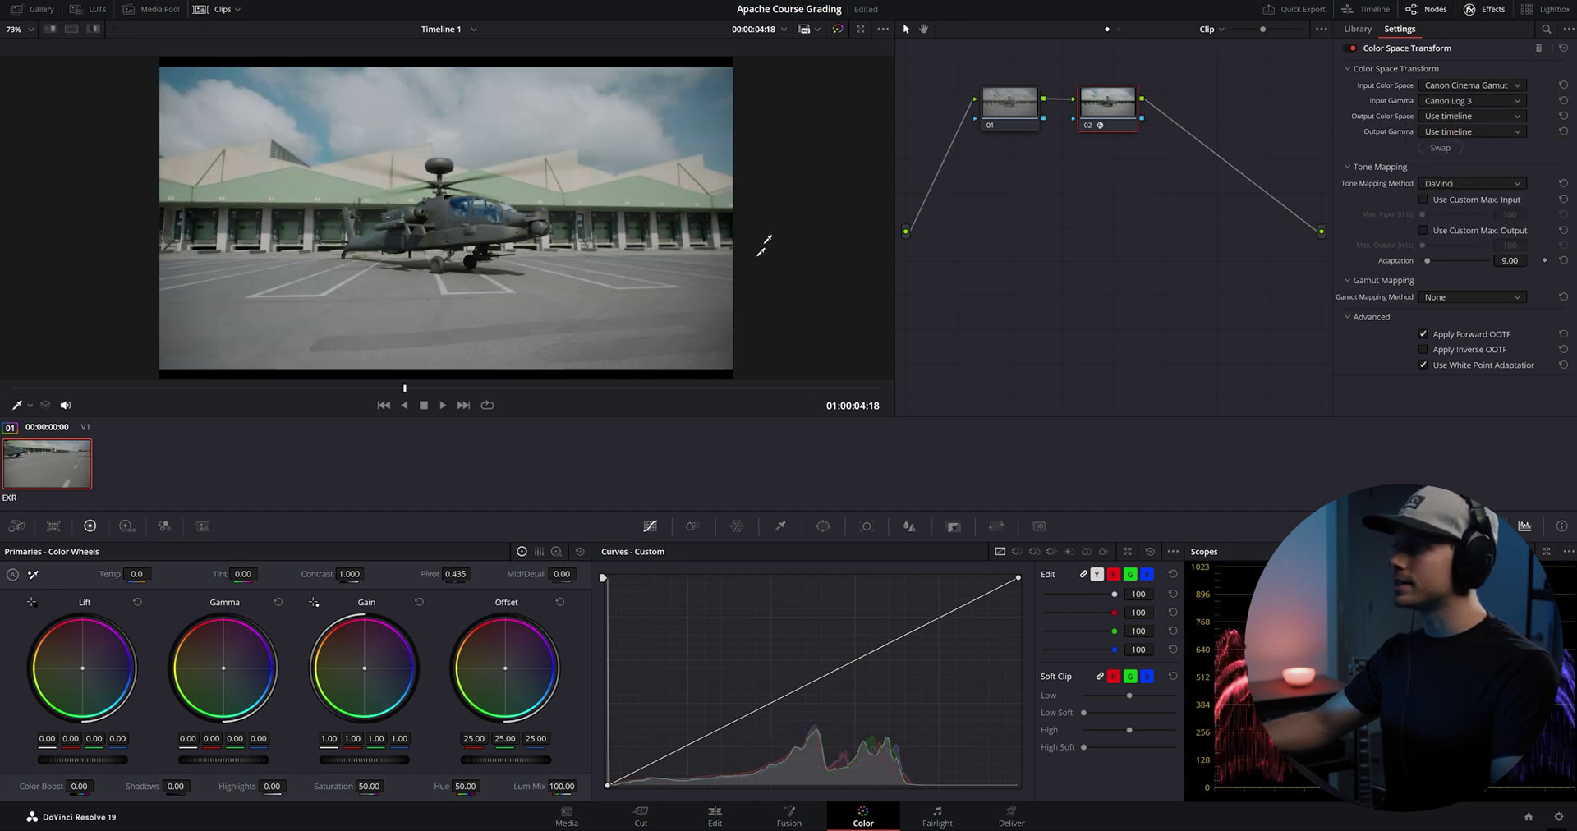
# Step: Set the output colour space to Rec.709 and browse the output gamma options
pyautogui.click(1467, 117)
pyautogui.moveTo(1572, 139); pyautogui.dragTo(1568, 235)
pyautogui.click(1427, 162)
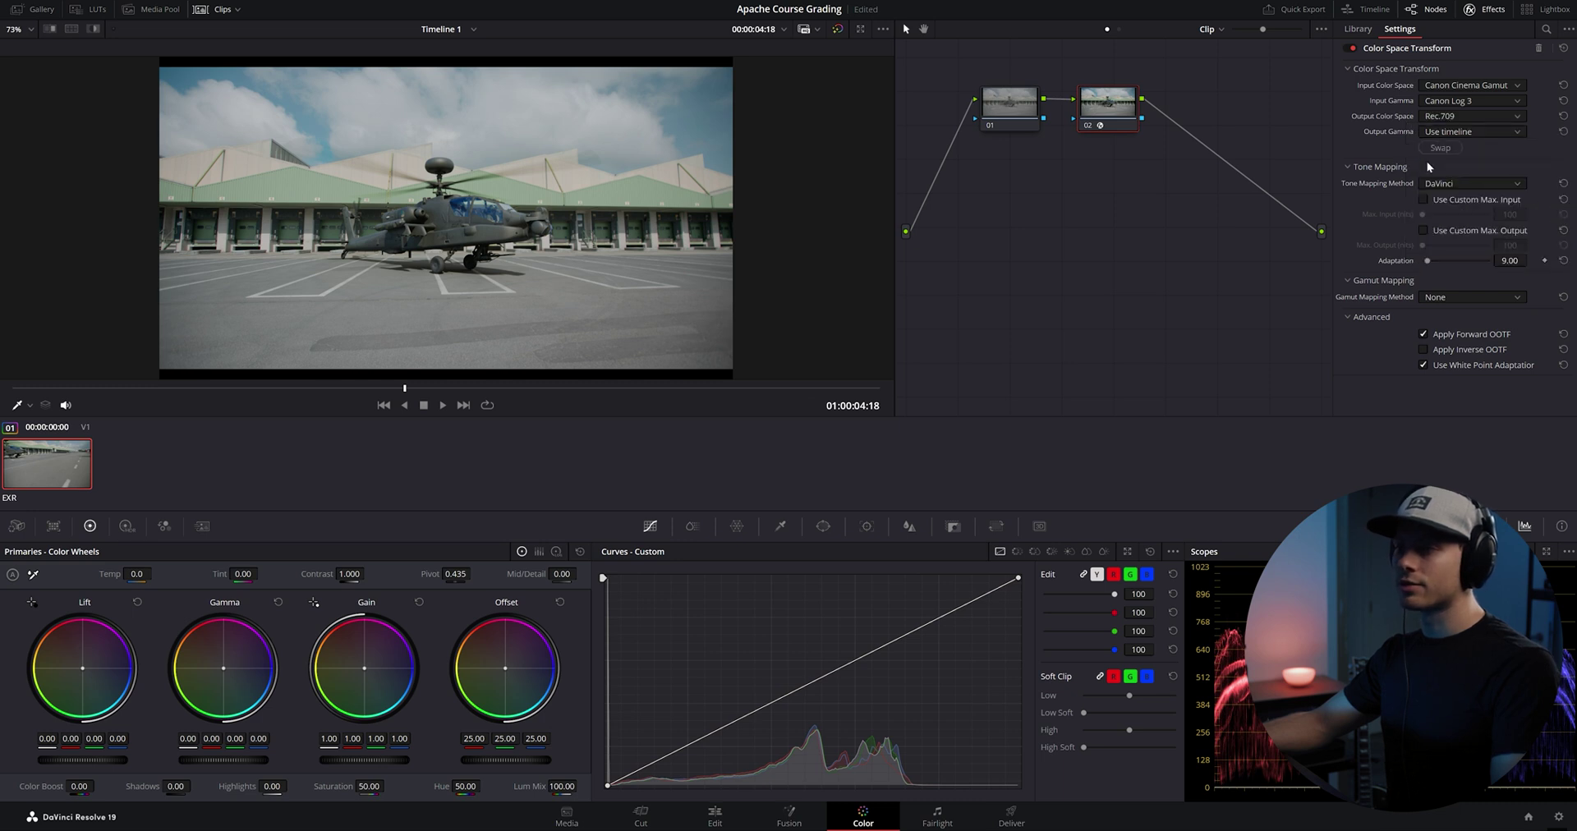
pyautogui.click(1452, 132)
pyautogui.scroll(-3, 1470, 209)
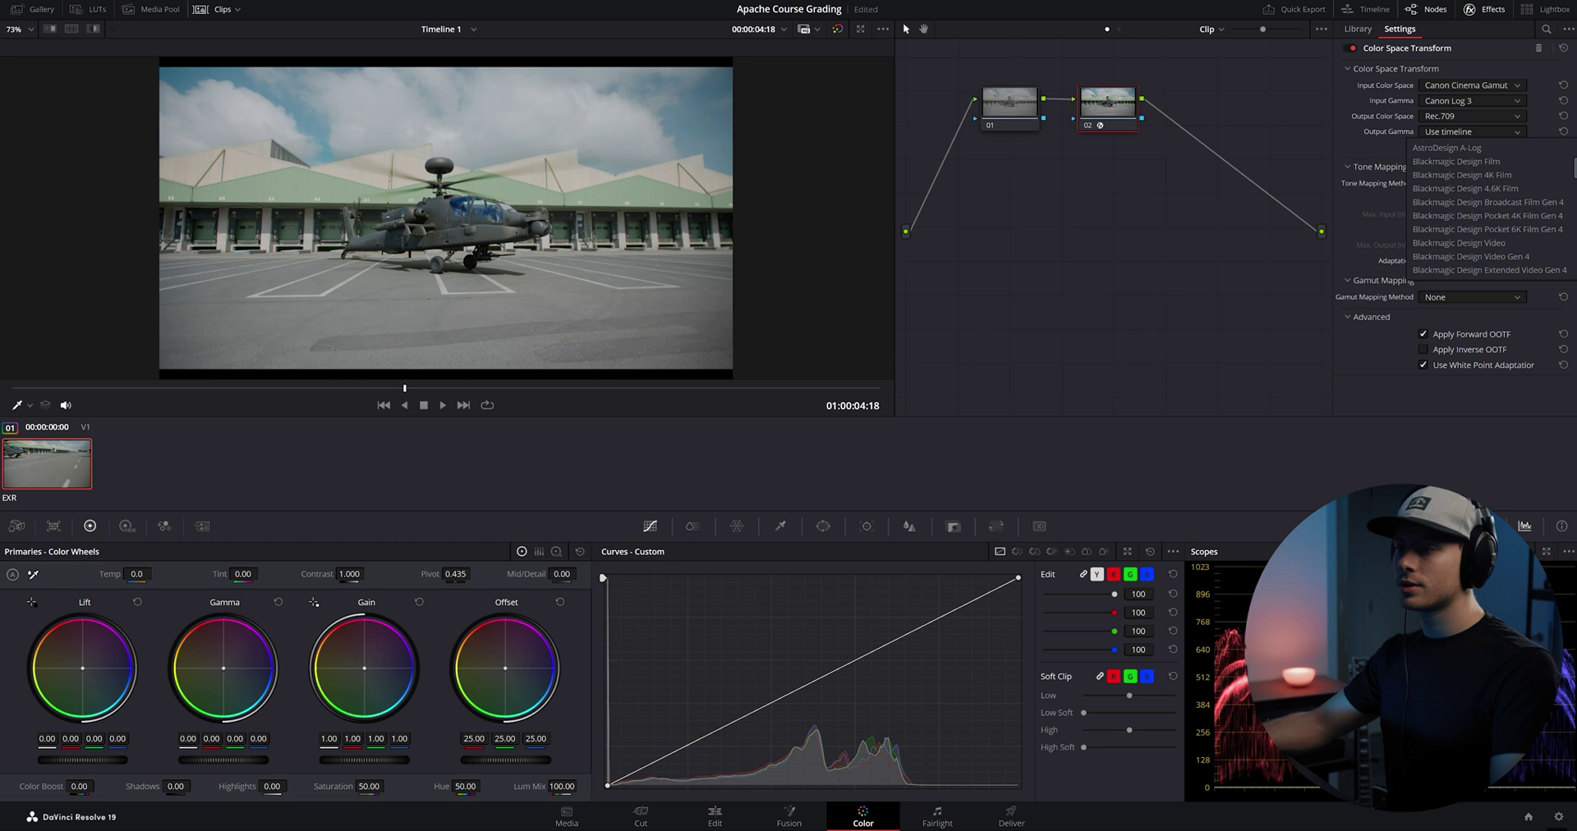
pyautogui.moveTo(1574, 199); pyautogui.dragTo(1575, 218)
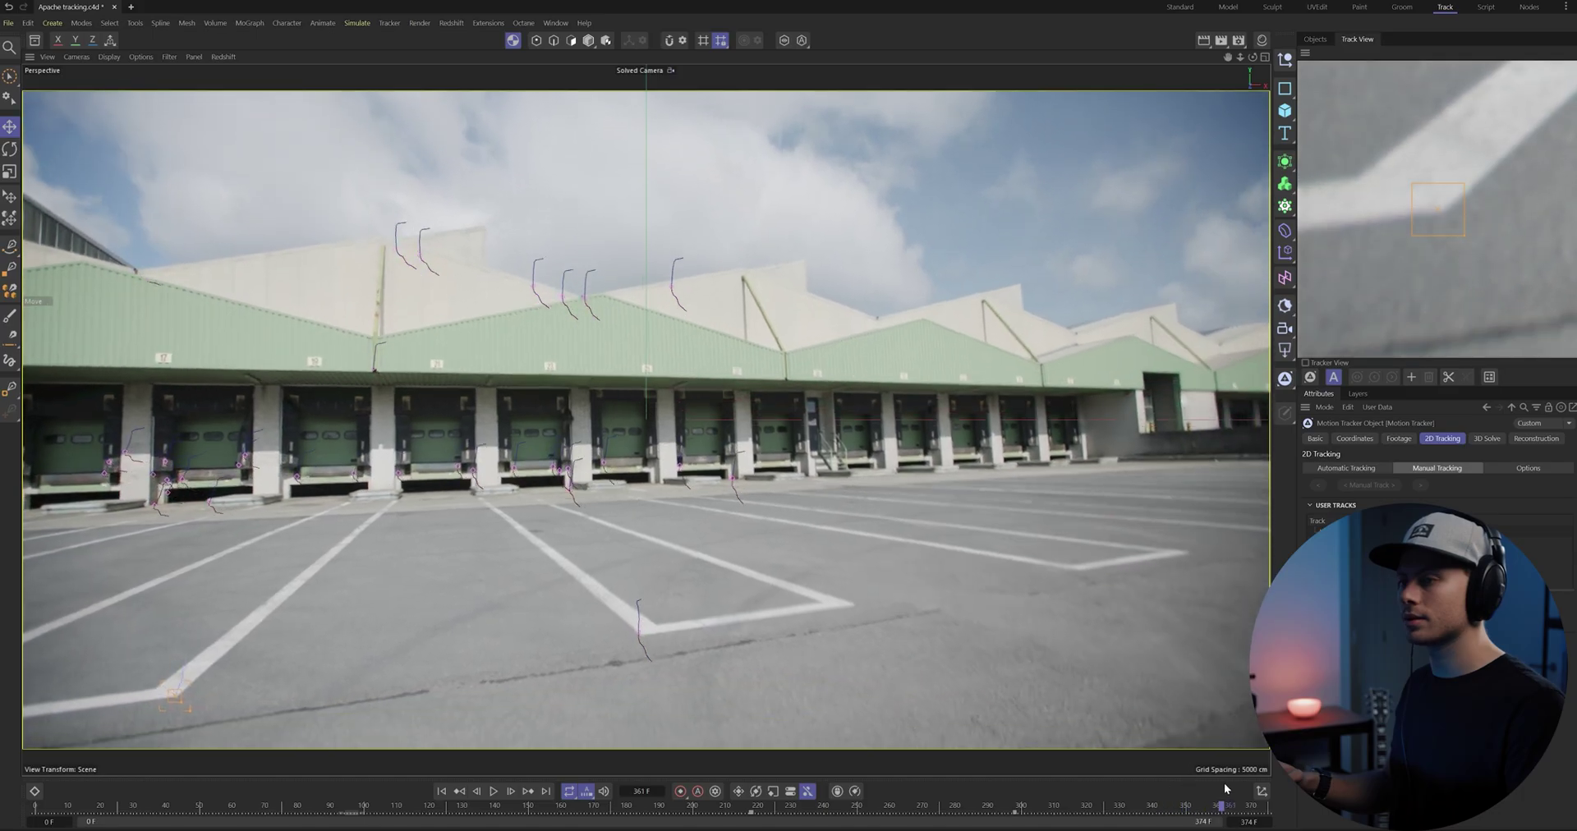
# Step: Scrub back to frame 274 to review the tracks and show the Redshift global settings
pyautogui.moveTo(1224, 788); pyautogui.dragTo(936, 806)
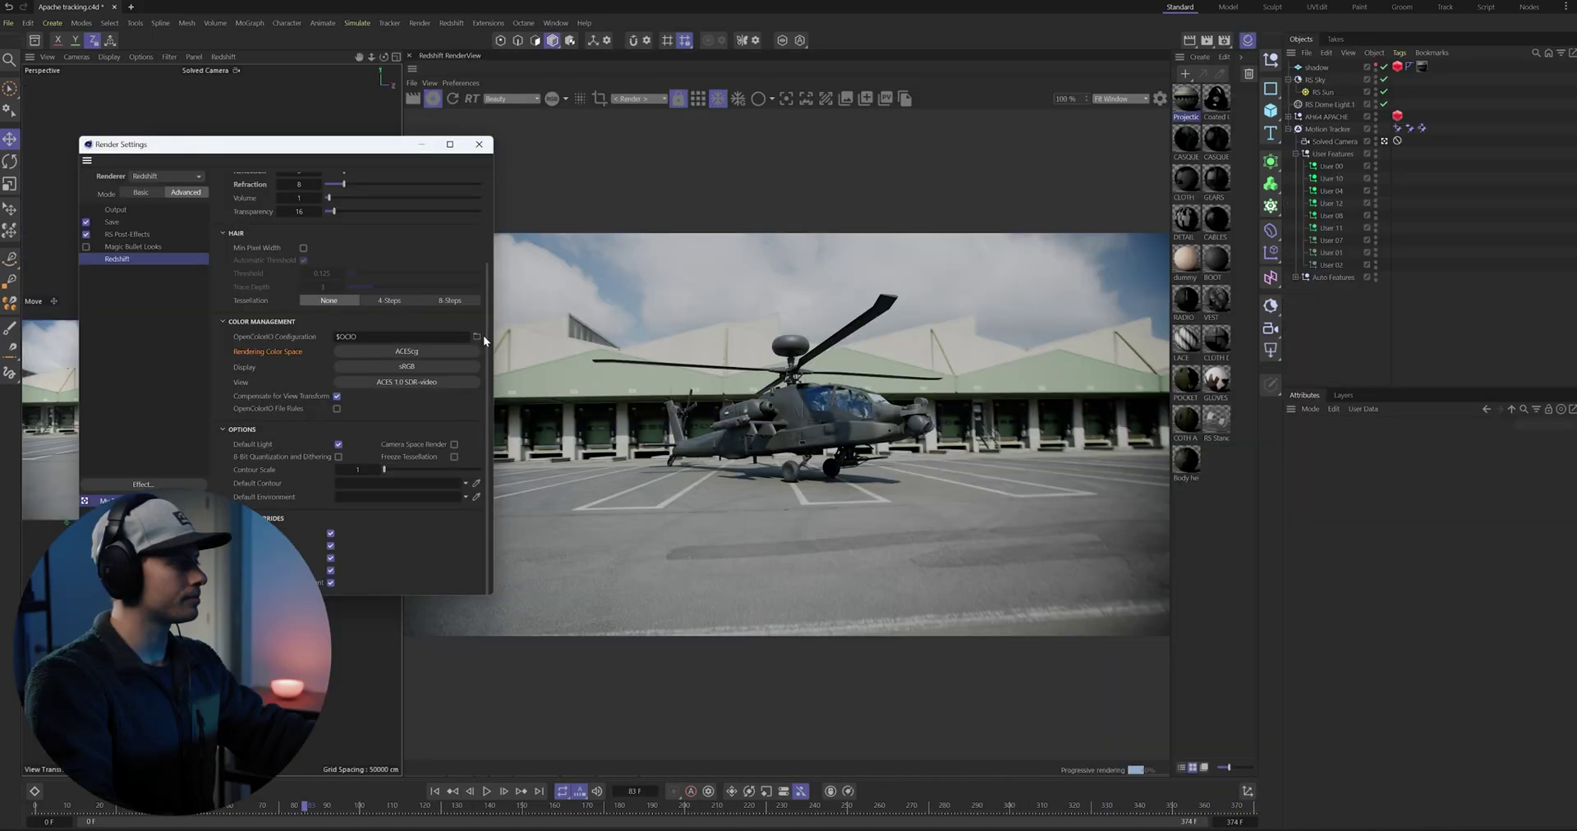
pyautogui.click(323, 194)
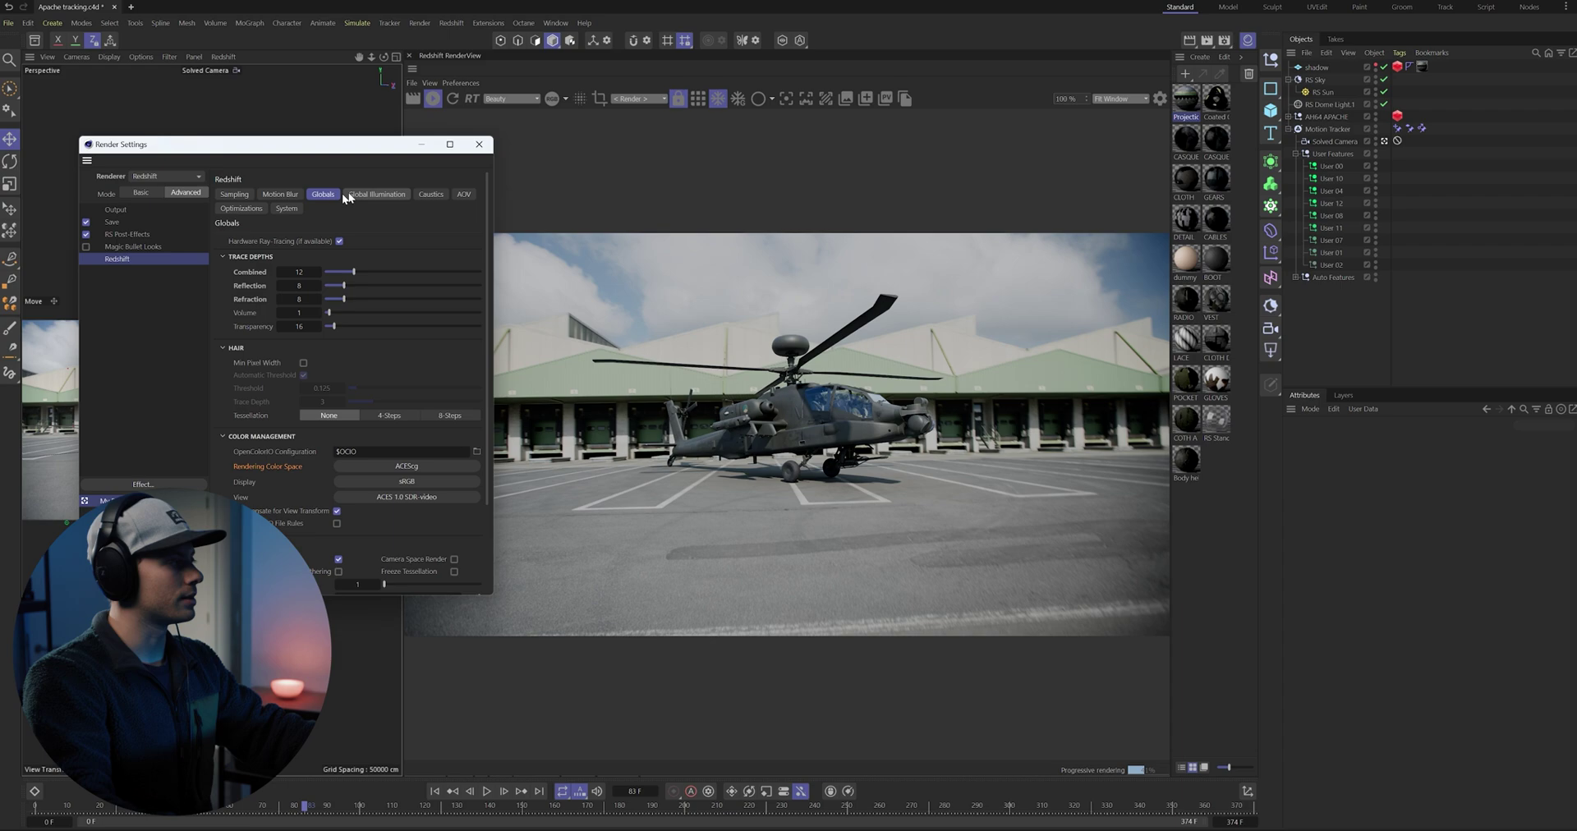
# Step: Show the global illumination render settings and set the AO layer's blend mode to Multiply
pyautogui.click(367, 193)
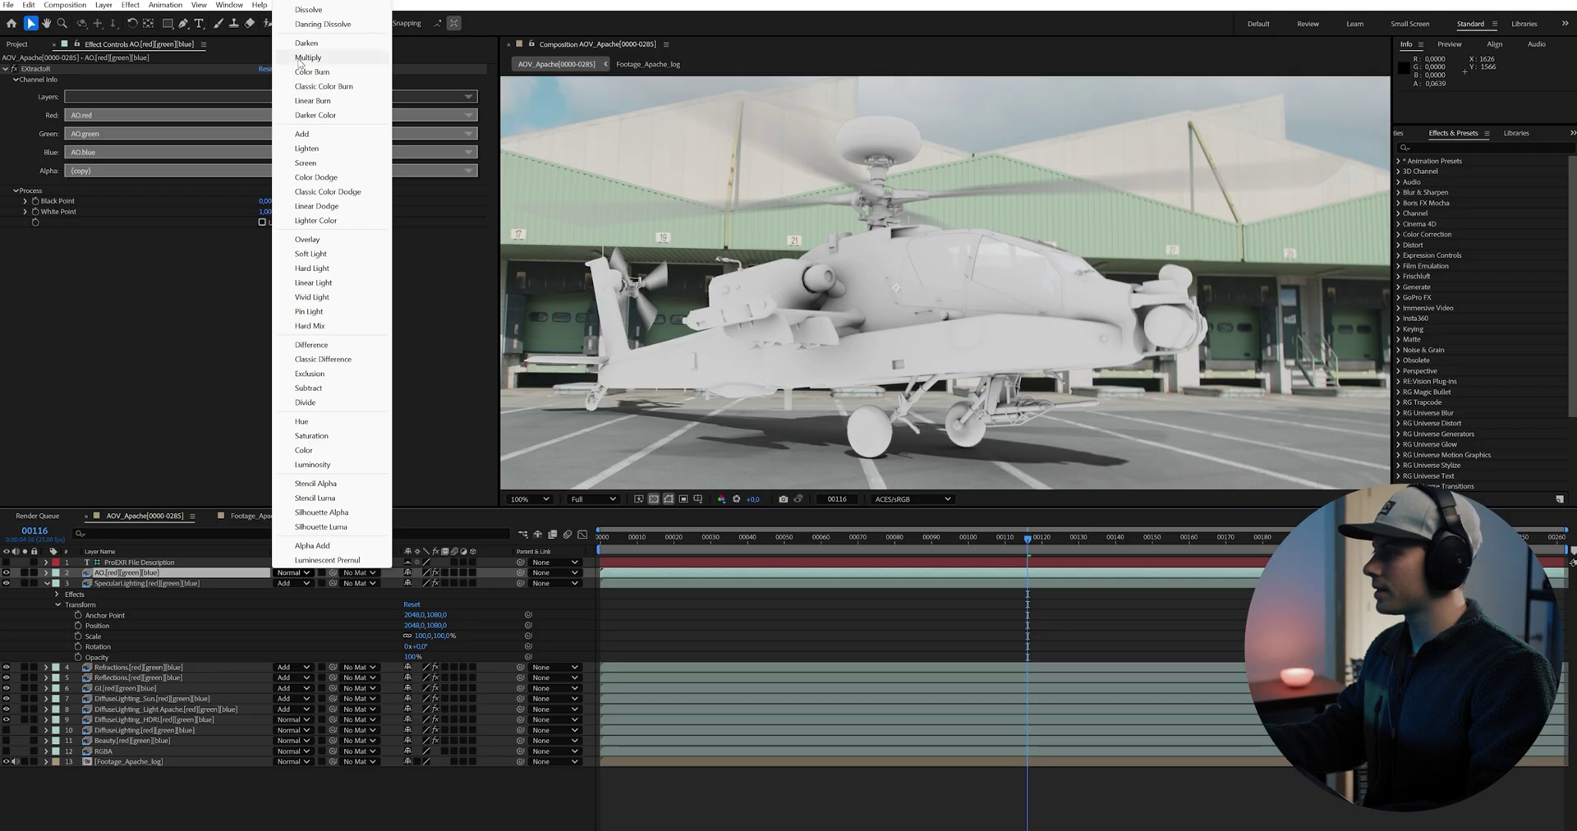
pyautogui.click(308, 57)
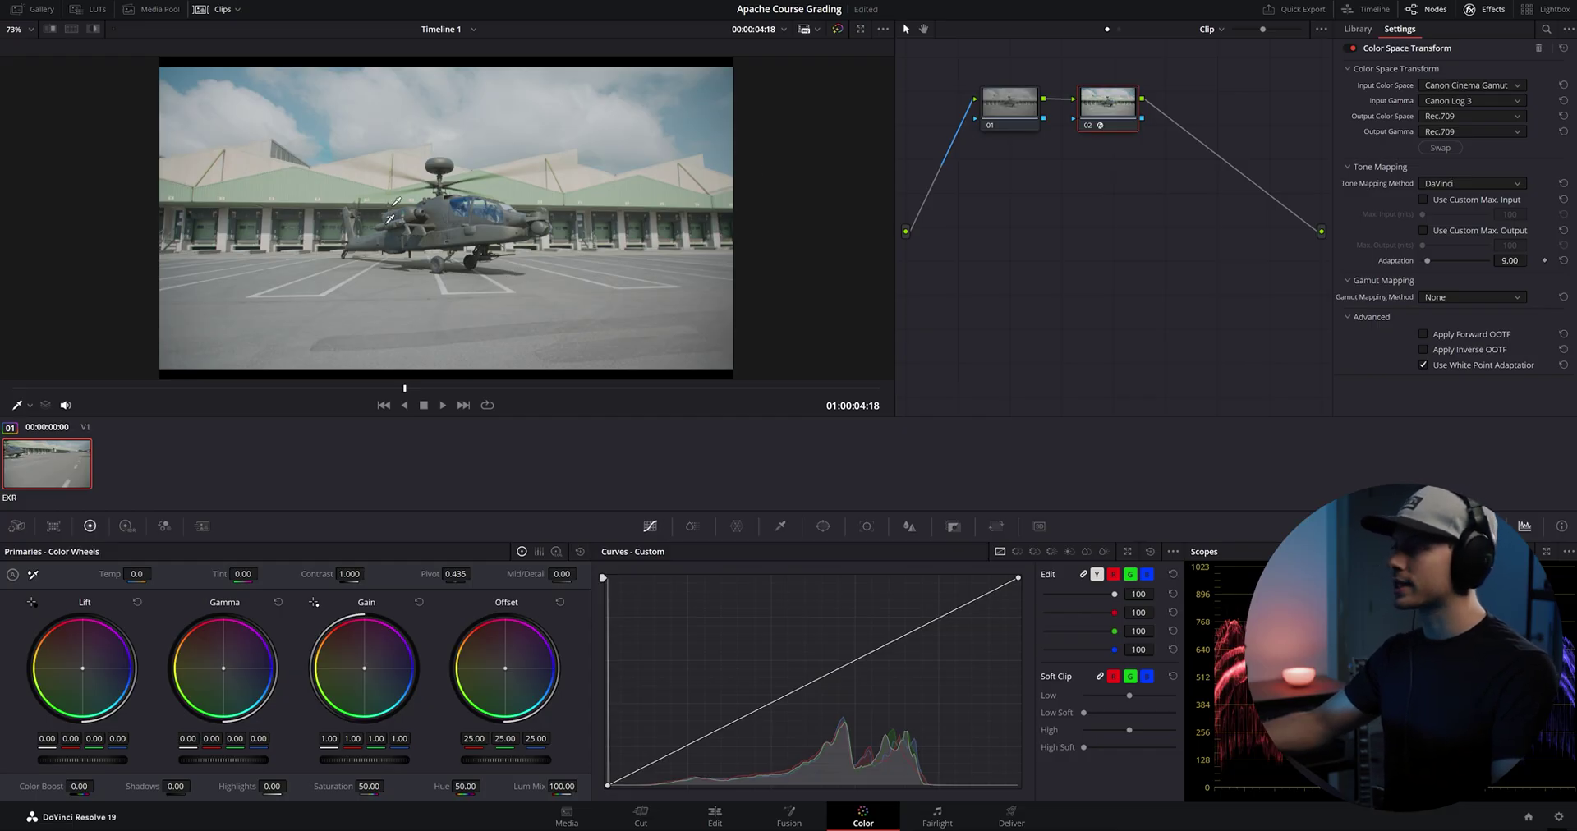
# Step: Close the effect settings, realign node 02, and add serial node 03 after it
pyautogui.click(1470, 11)
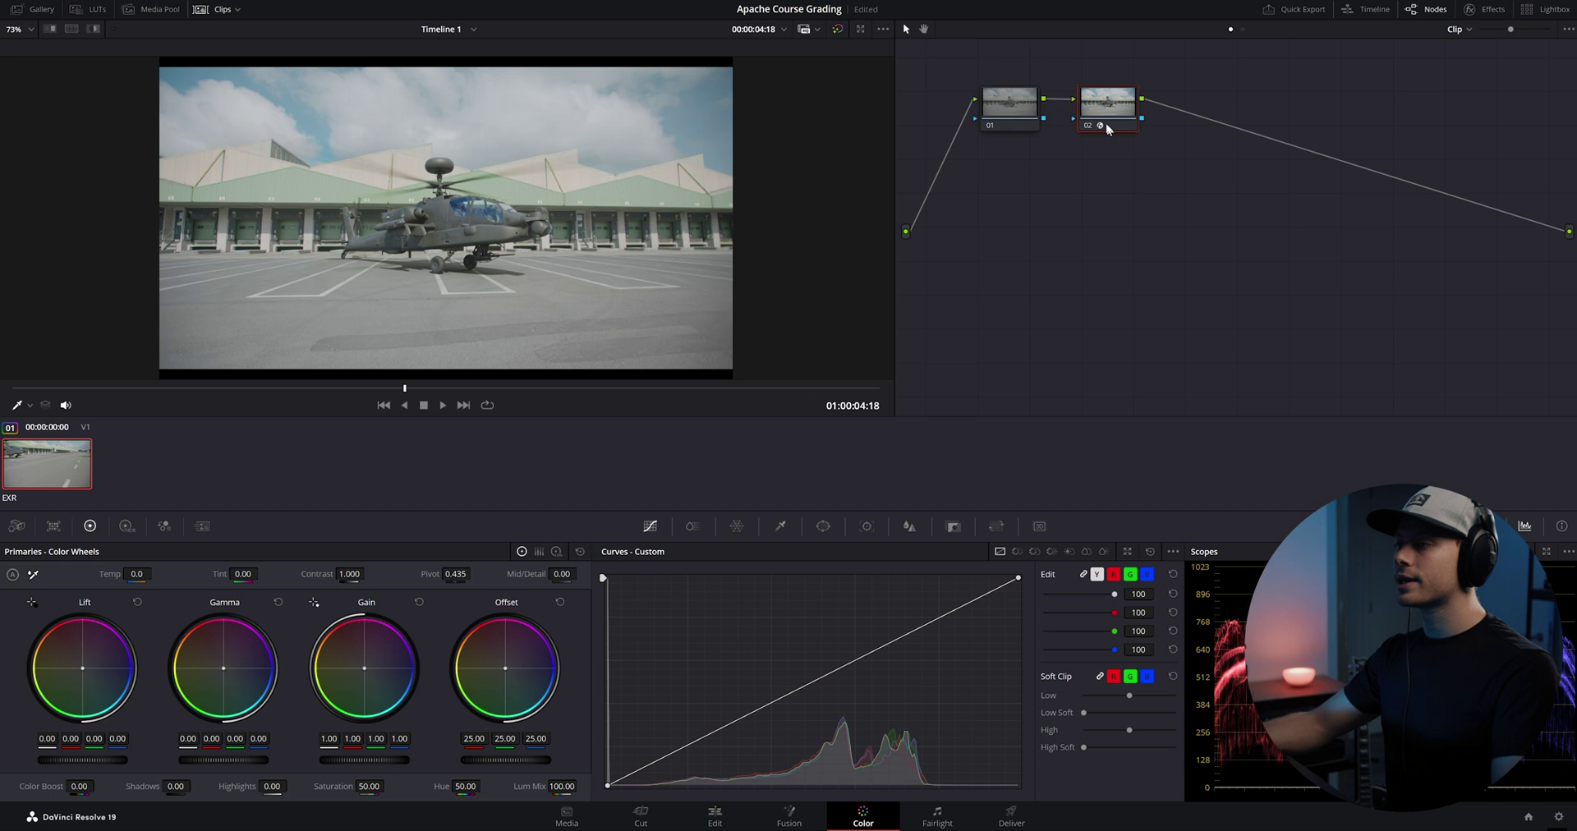
pyautogui.moveTo(1115, 112); pyautogui.dragTo(1125, 113)
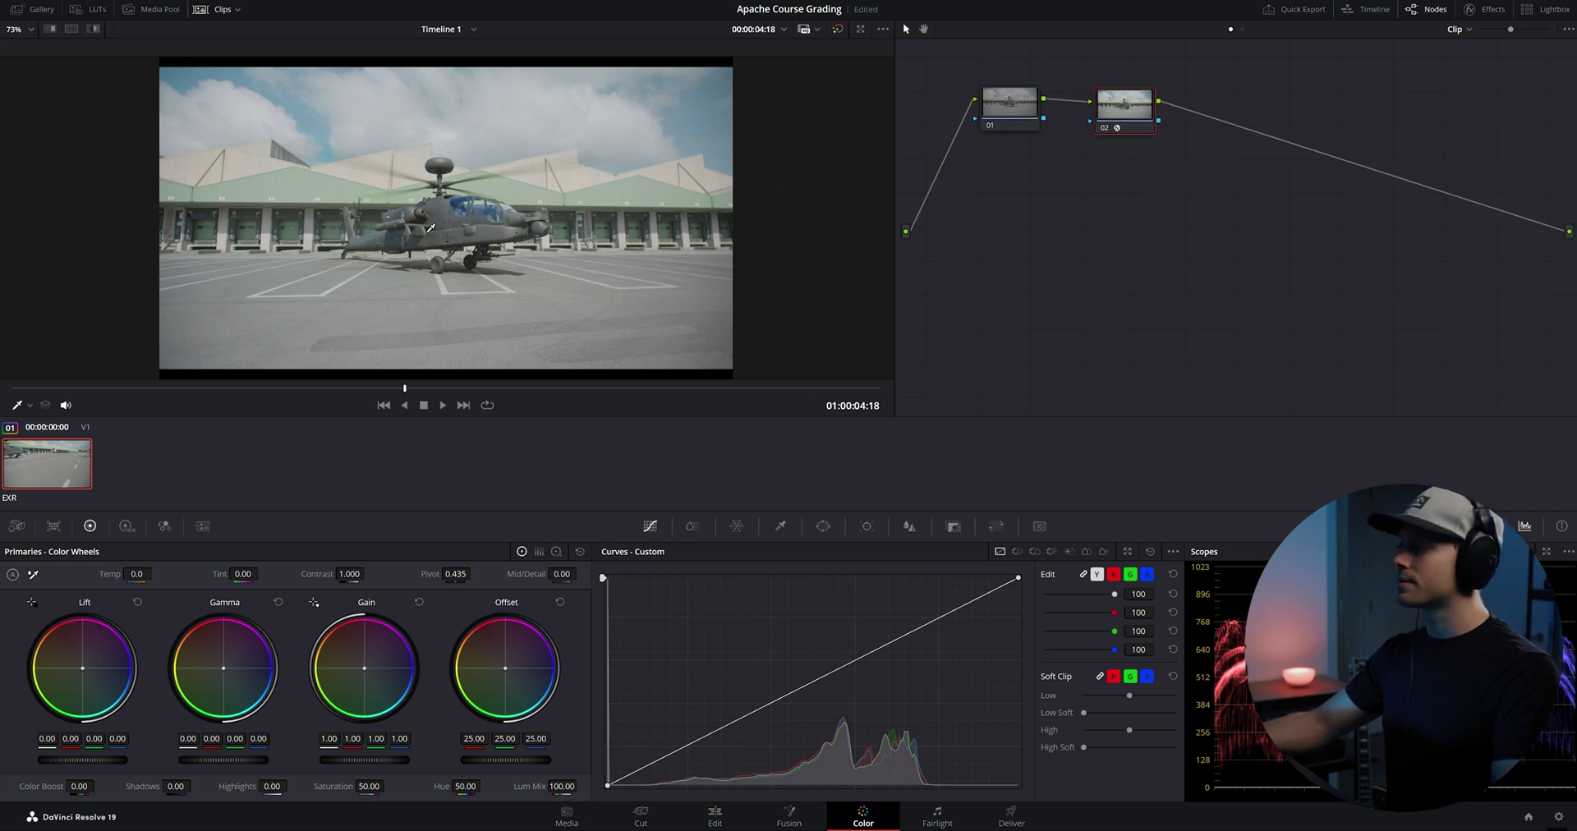
pyautogui.moveTo(1112, 110); pyautogui.dragTo(1107, 106)
pyautogui.hotkey('alt', 's')
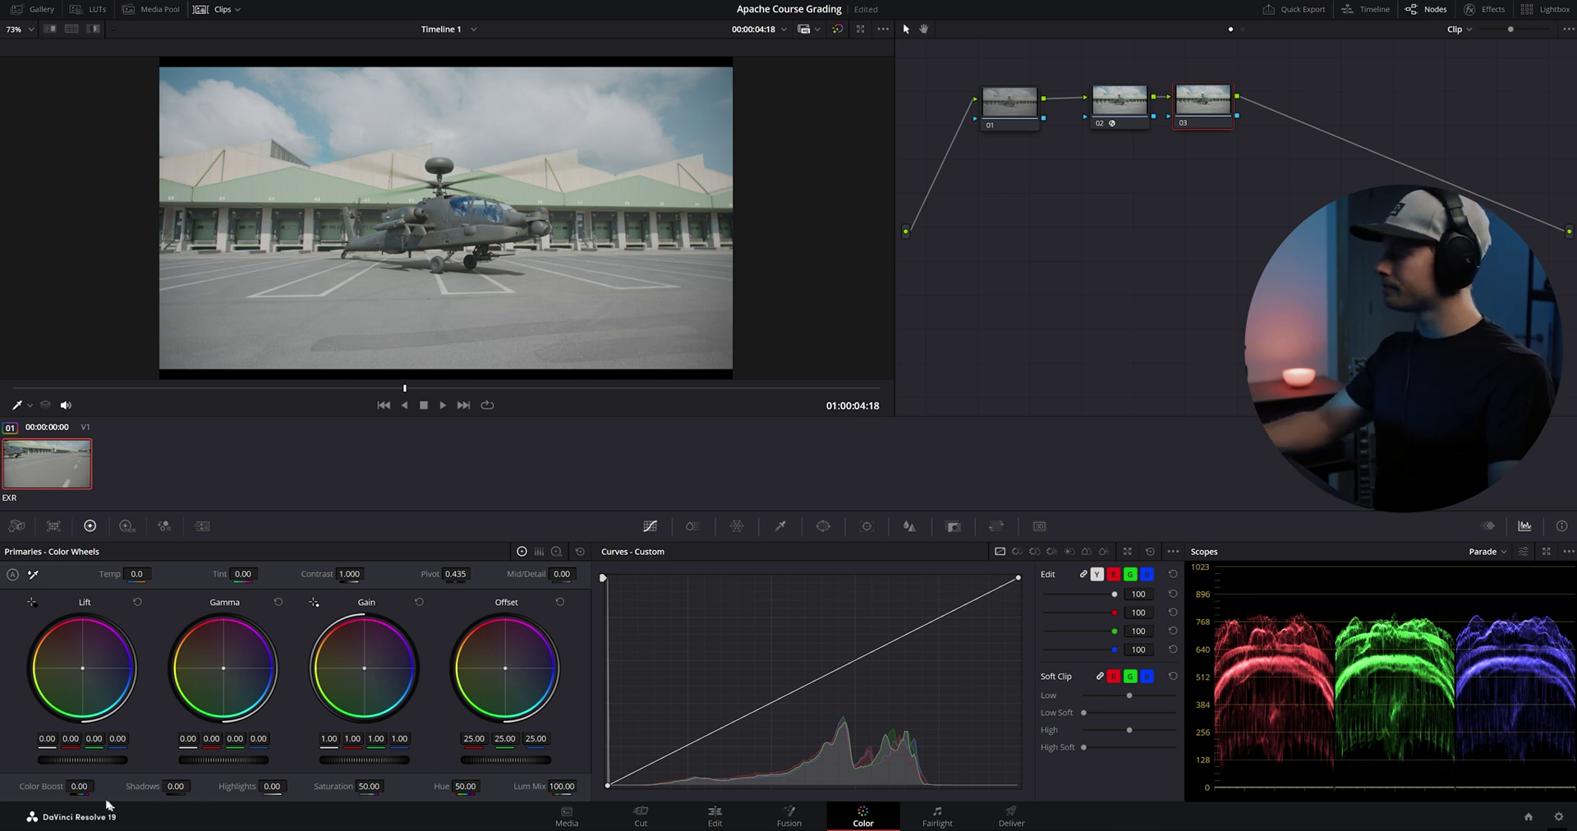
# Step: Bring node 03's master Lift to -0.03 and raise its master Gain to 1.06
pyautogui.moveTo(82, 760); pyautogui.dragTo(57, 760)
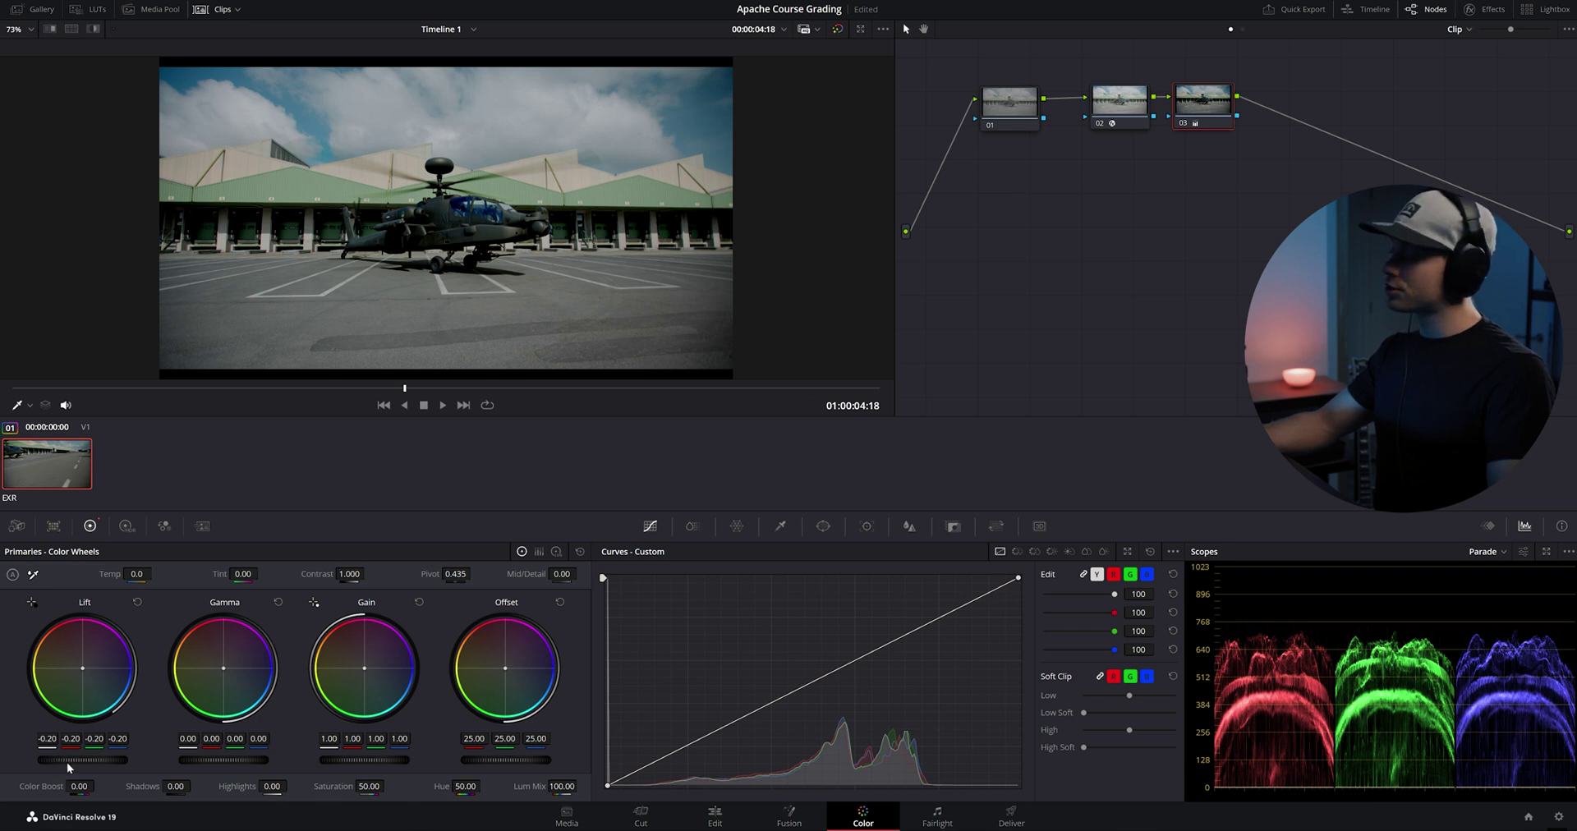
pyautogui.moveTo(68, 761); pyautogui.dragTo(89, 761)
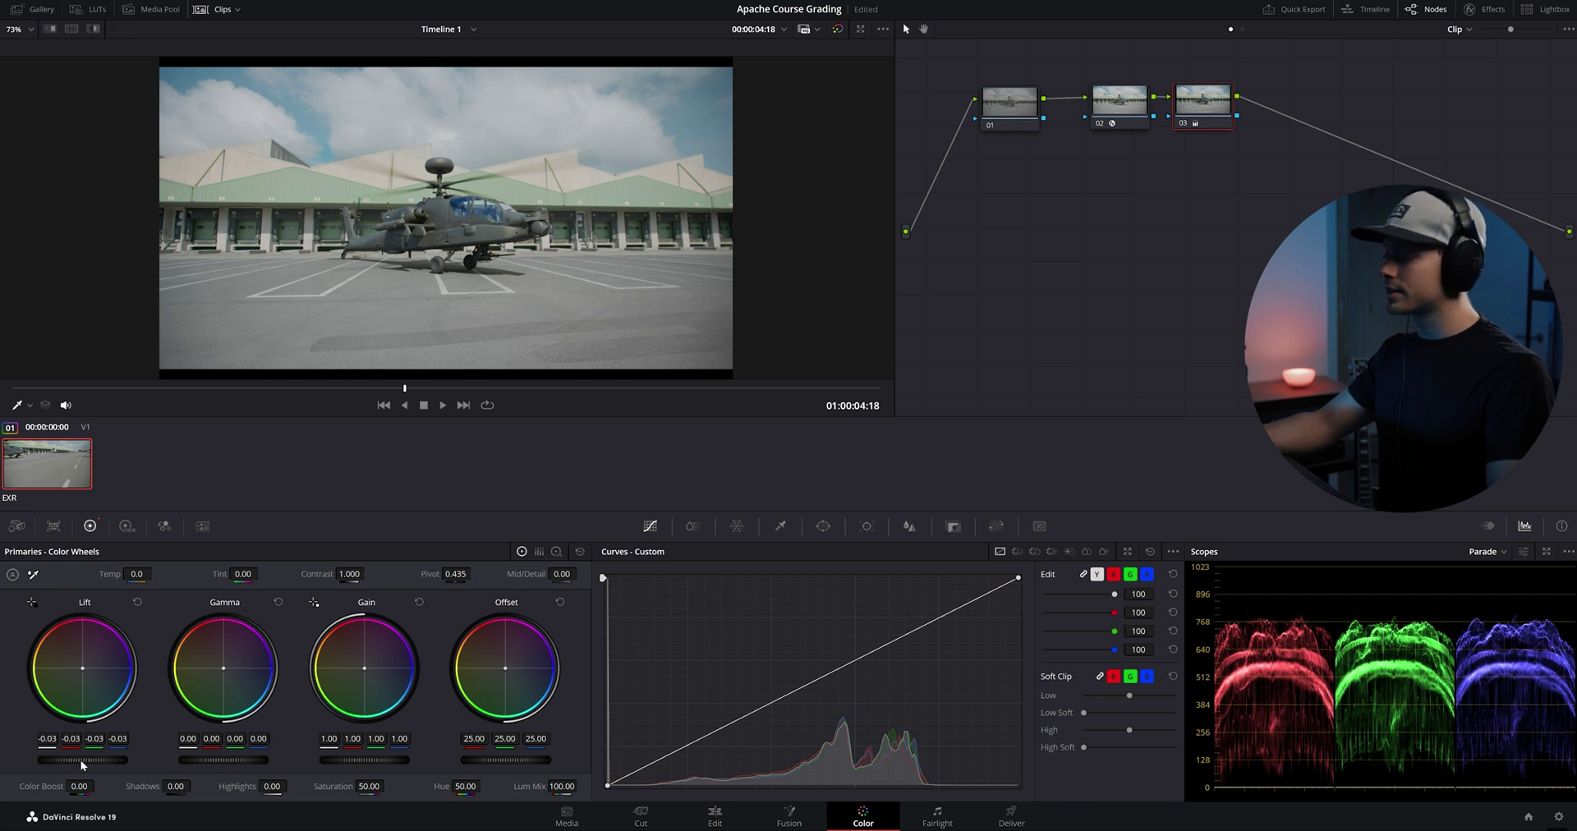
pyautogui.moveTo(358, 765); pyautogui.dragTo(382, 766)
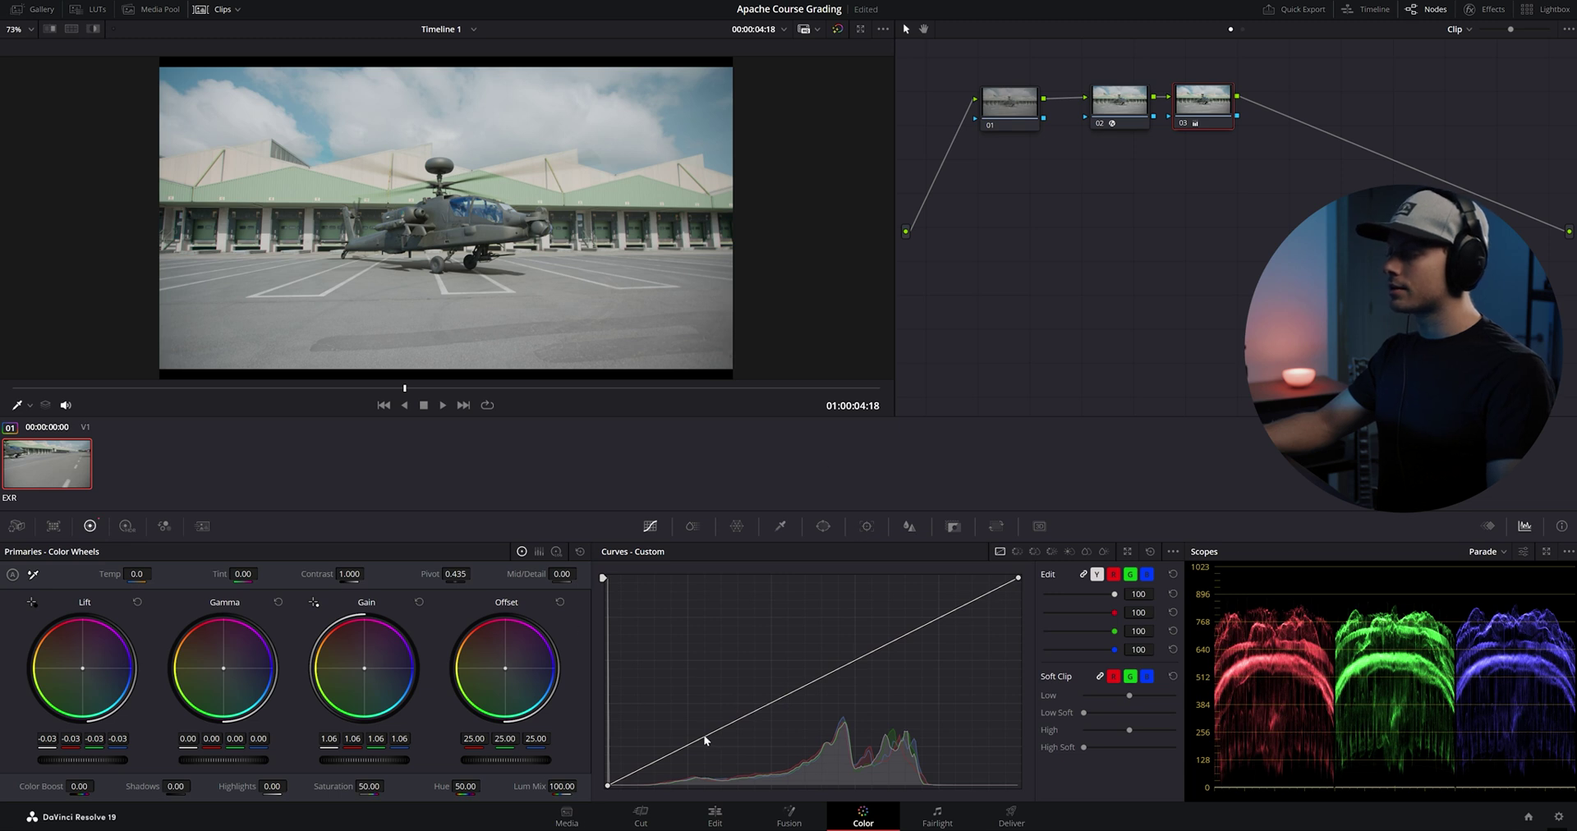
# Step: Shape an S-curve on the Custom curve with a lowered shadow and raised highlight point
pyautogui.moveTo(704, 737); pyautogui.dragTo(720, 752)
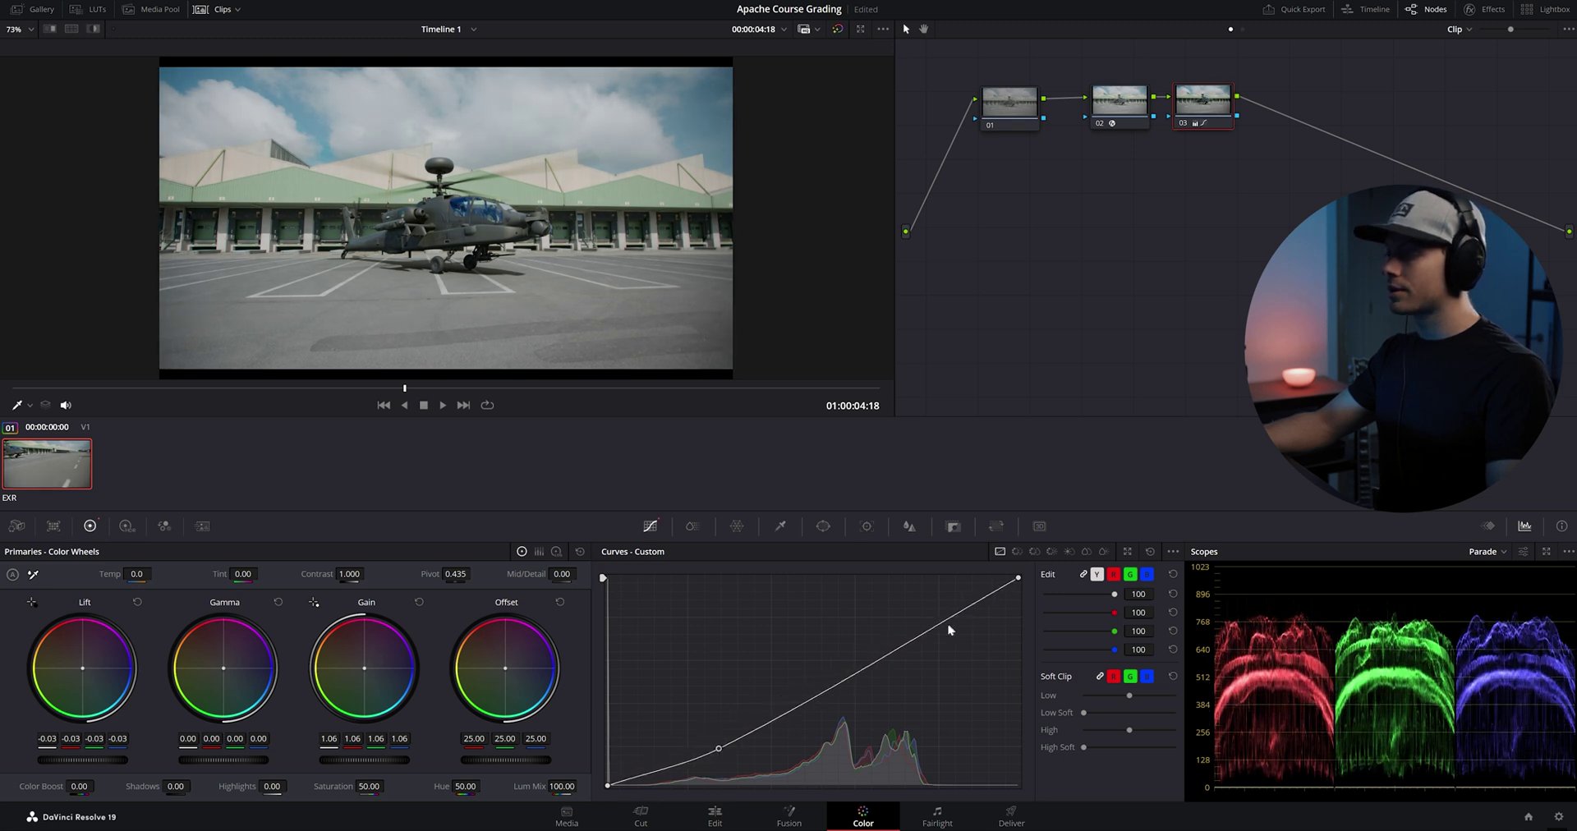
pyautogui.moveTo(942, 623); pyautogui.dragTo(904, 617)
pyautogui.moveTo(717, 749); pyautogui.dragTo(716, 742)
pyautogui.moveTo(902, 615); pyautogui.dragTo(899, 627)
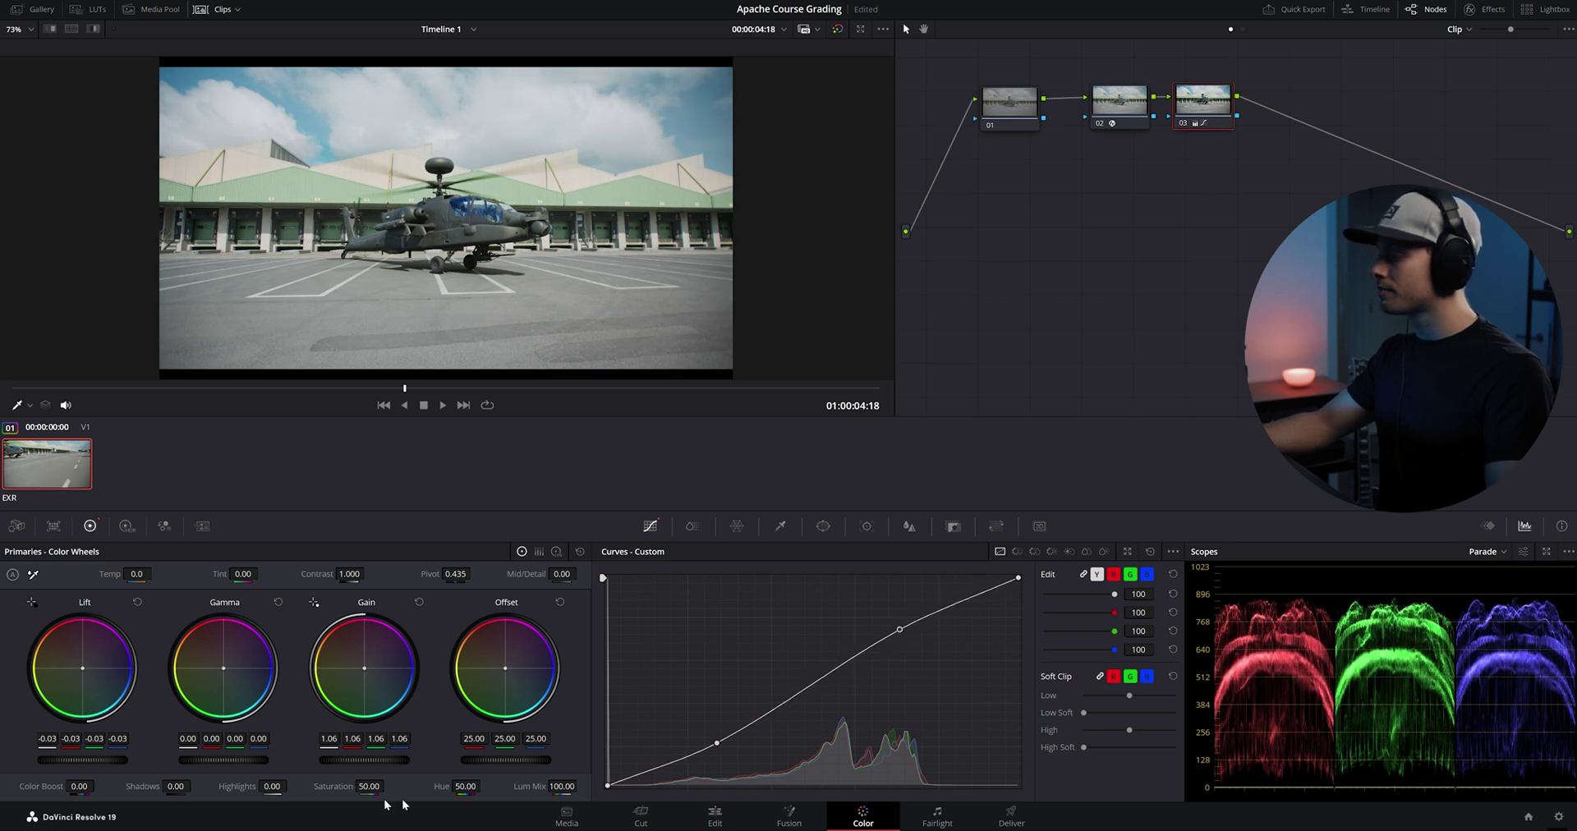
# Step: Set saturation to 44.40 and enlarge the viewer to inspect the grade
pyautogui.moveTo(367, 786)
pyautogui.mouseDown()
pyautogui.moveTo(387, 787)
pyautogui.moveTo(359, 787)
pyautogui.mouseUp()
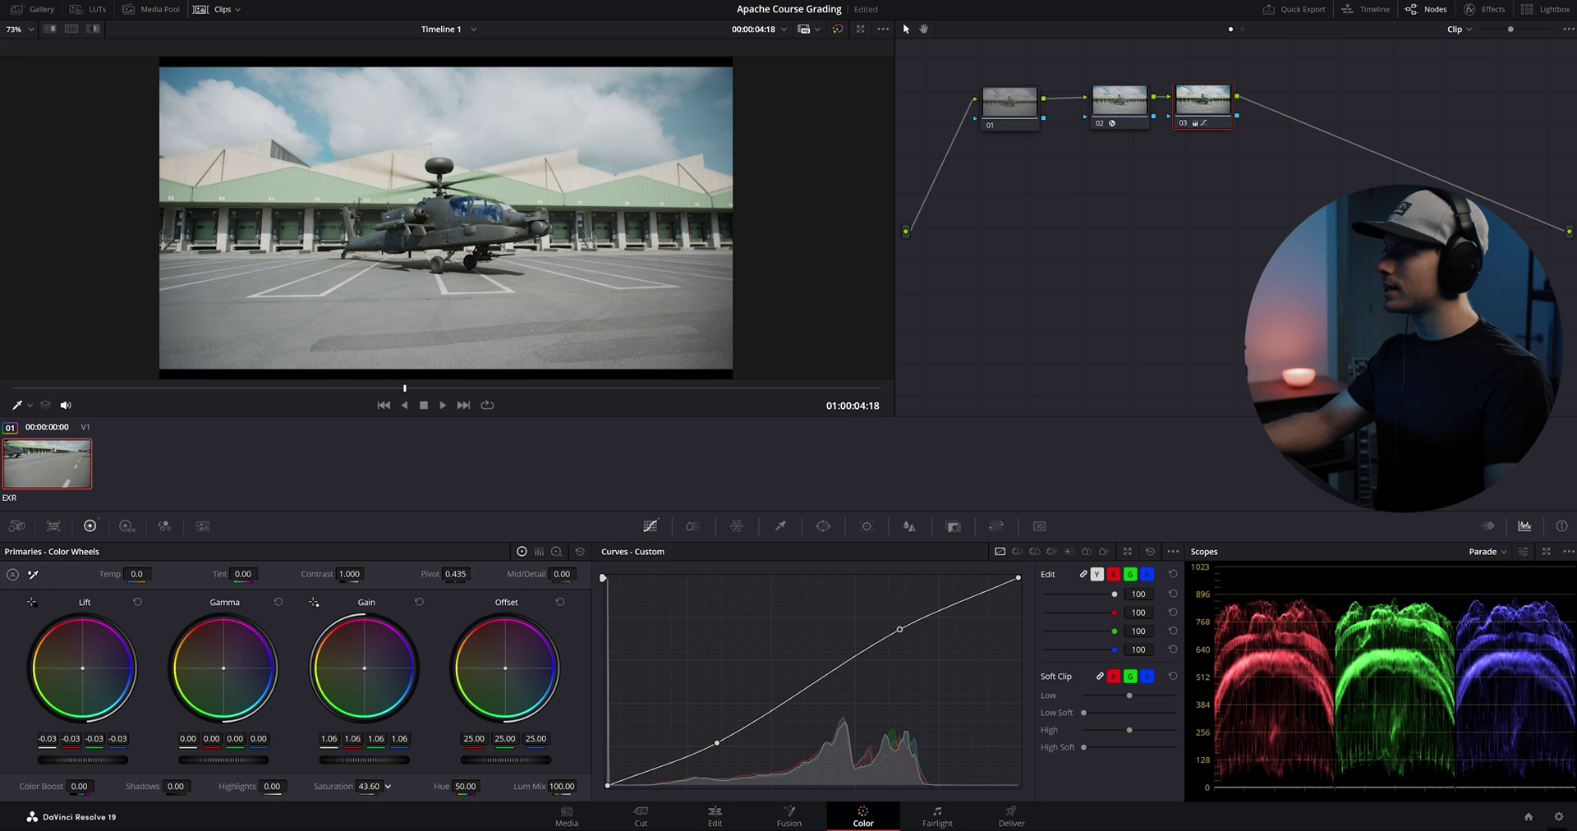
pyautogui.moveTo(360, 787); pyautogui.dragTo(366, 787)
pyautogui.click(860, 29)
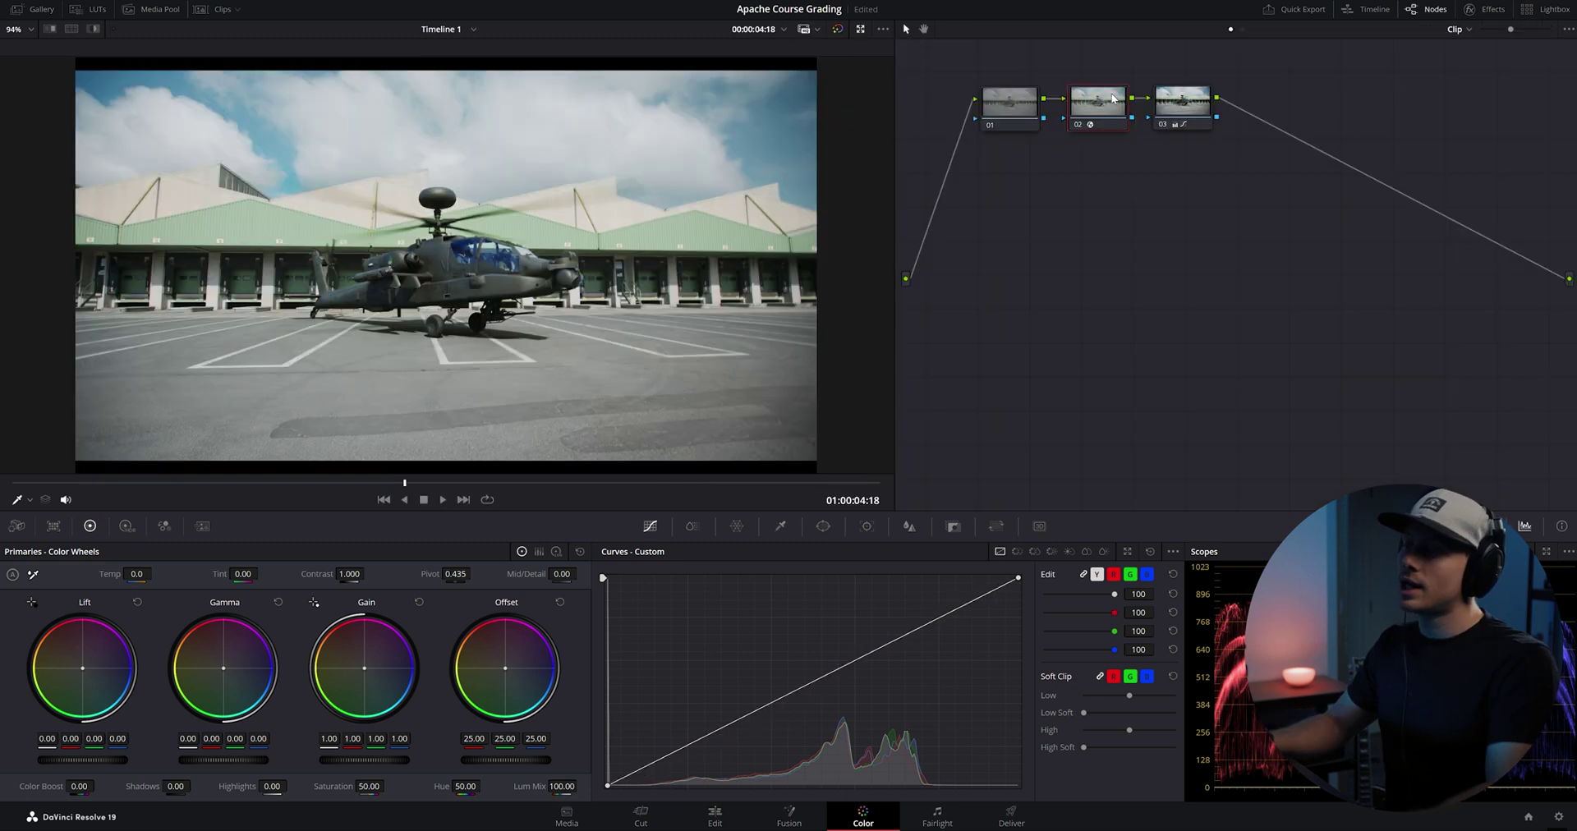
# Step: Label node 02 'Transform' and node 03 'Curve'
pyautogui.rightClick(1100, 105)
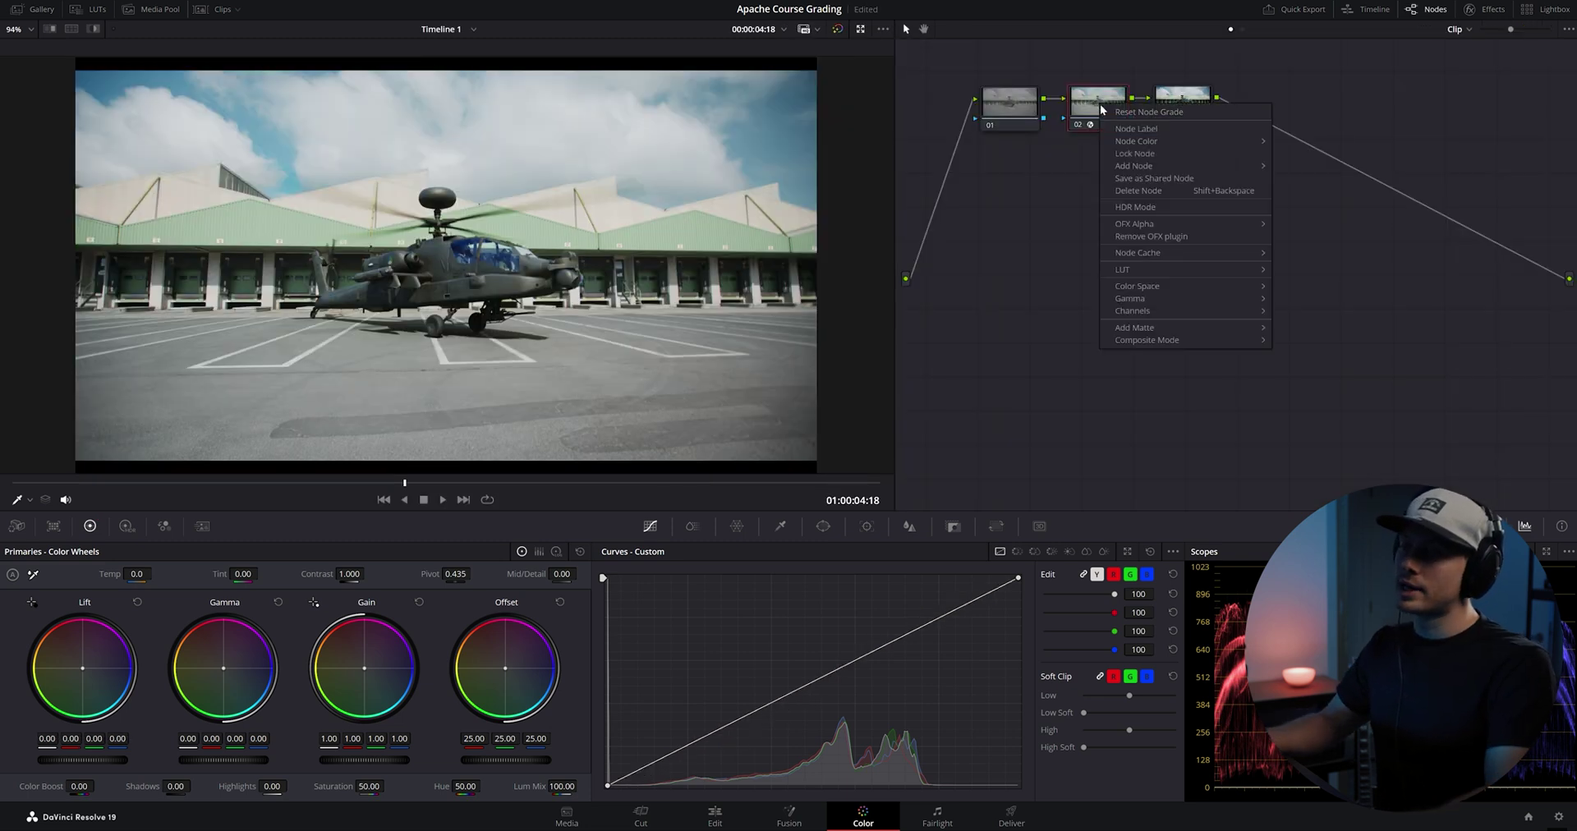
pyautogui.click(1136, 129)
pyautogui.write('Tra')
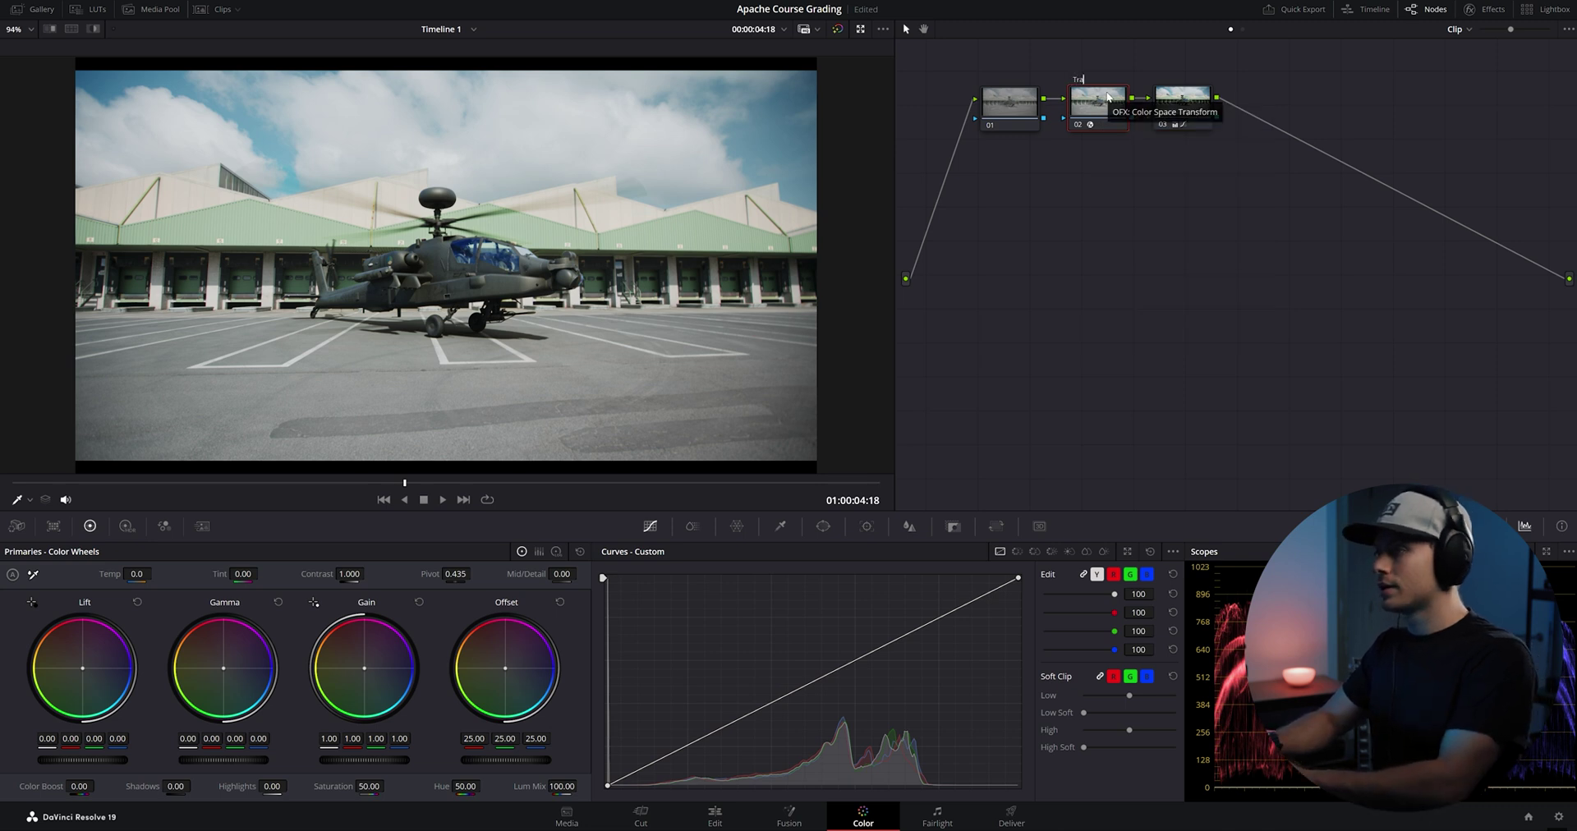
pyautogui.write('nsform')
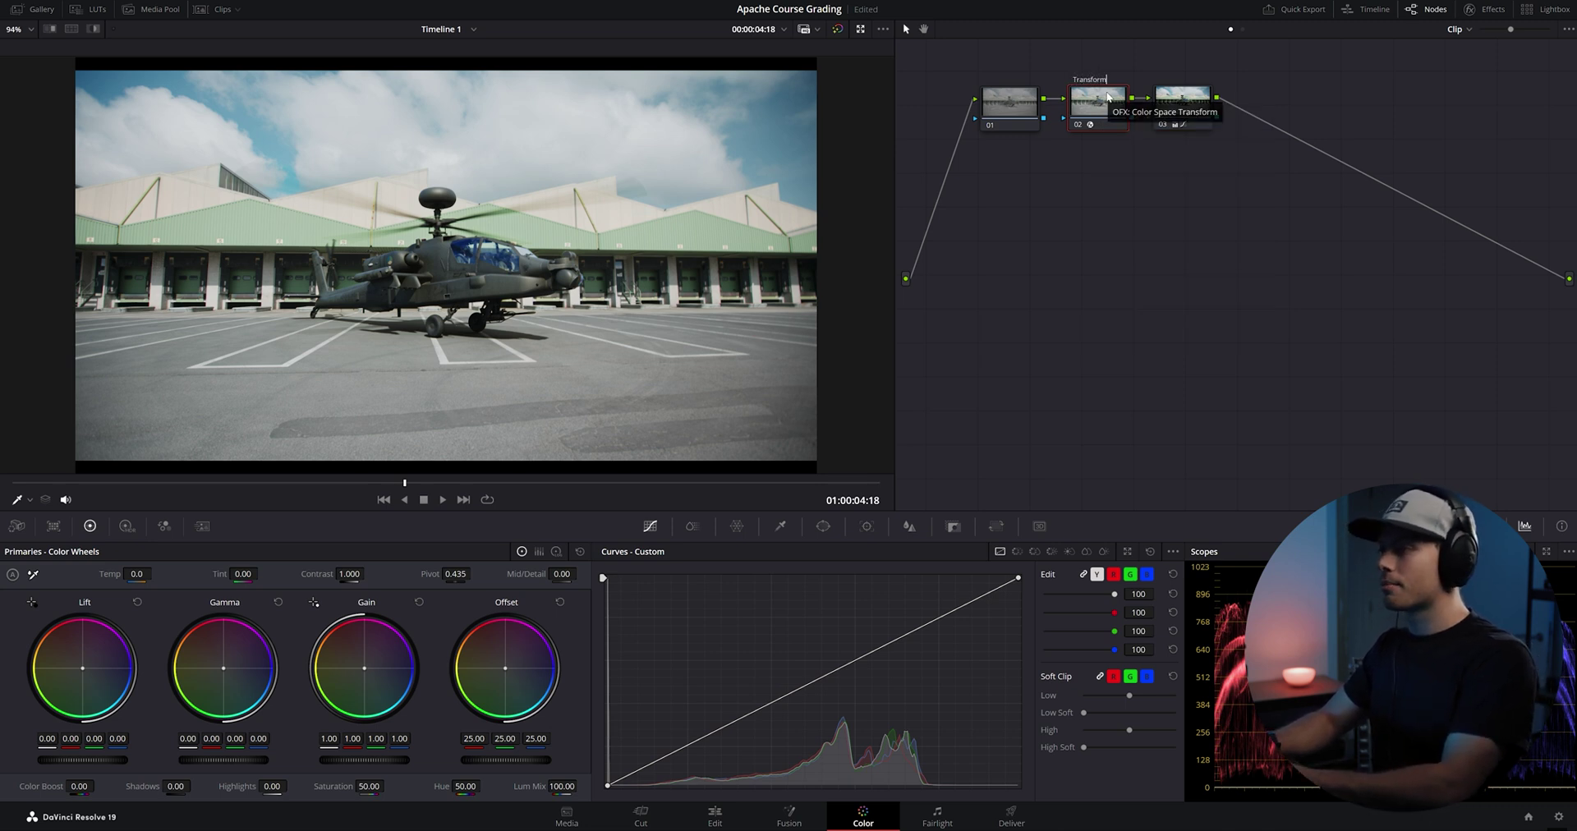
pyautogui.click(1185, 109)
pyautogui.rightClick(1185, 109)
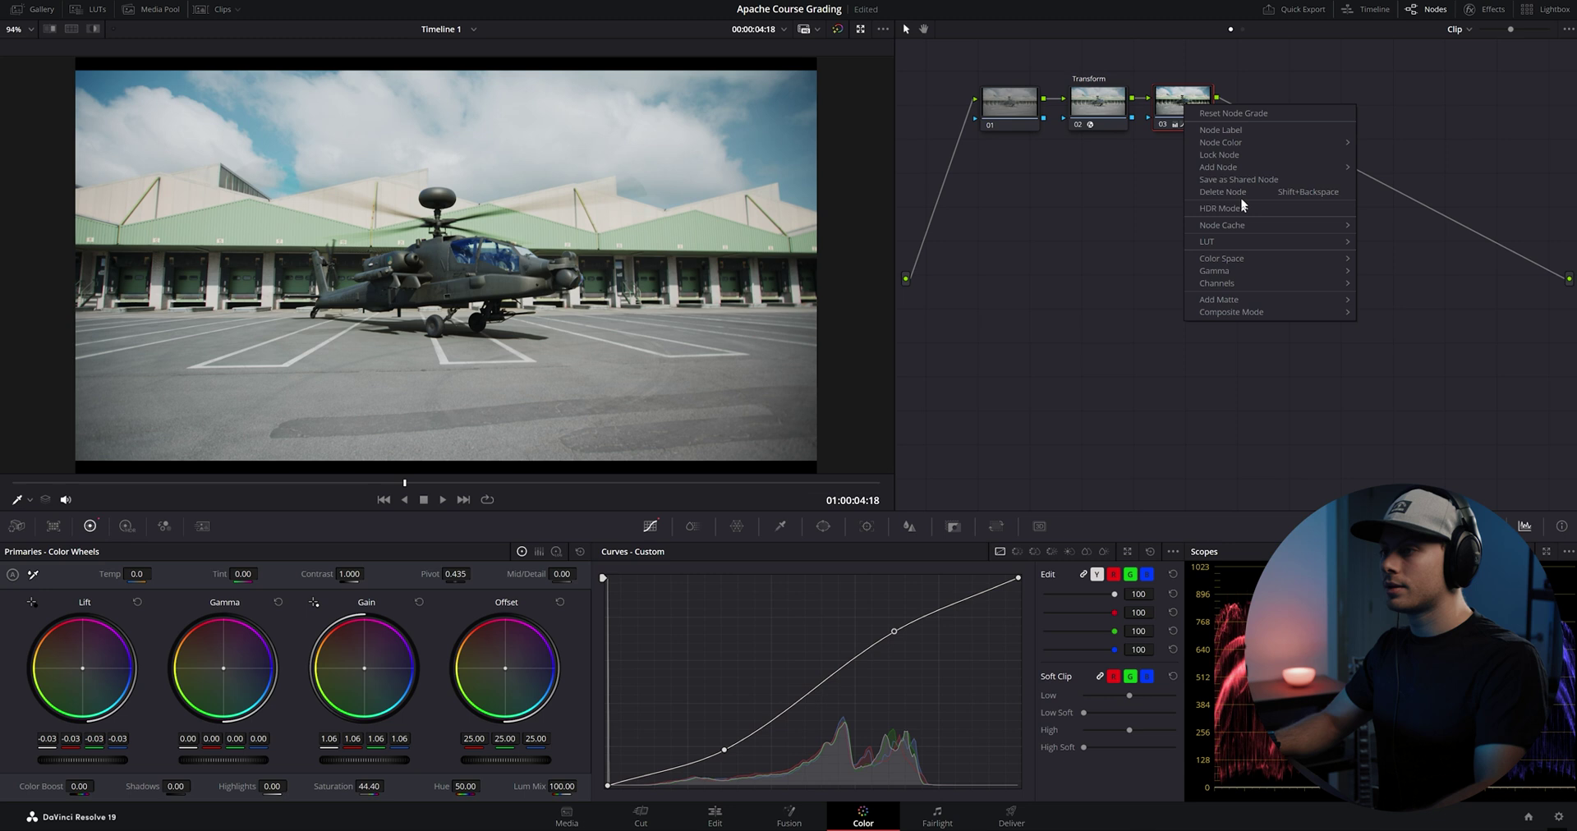
pyautogui.click(1232, 133)
pyautogui.write('Curve')
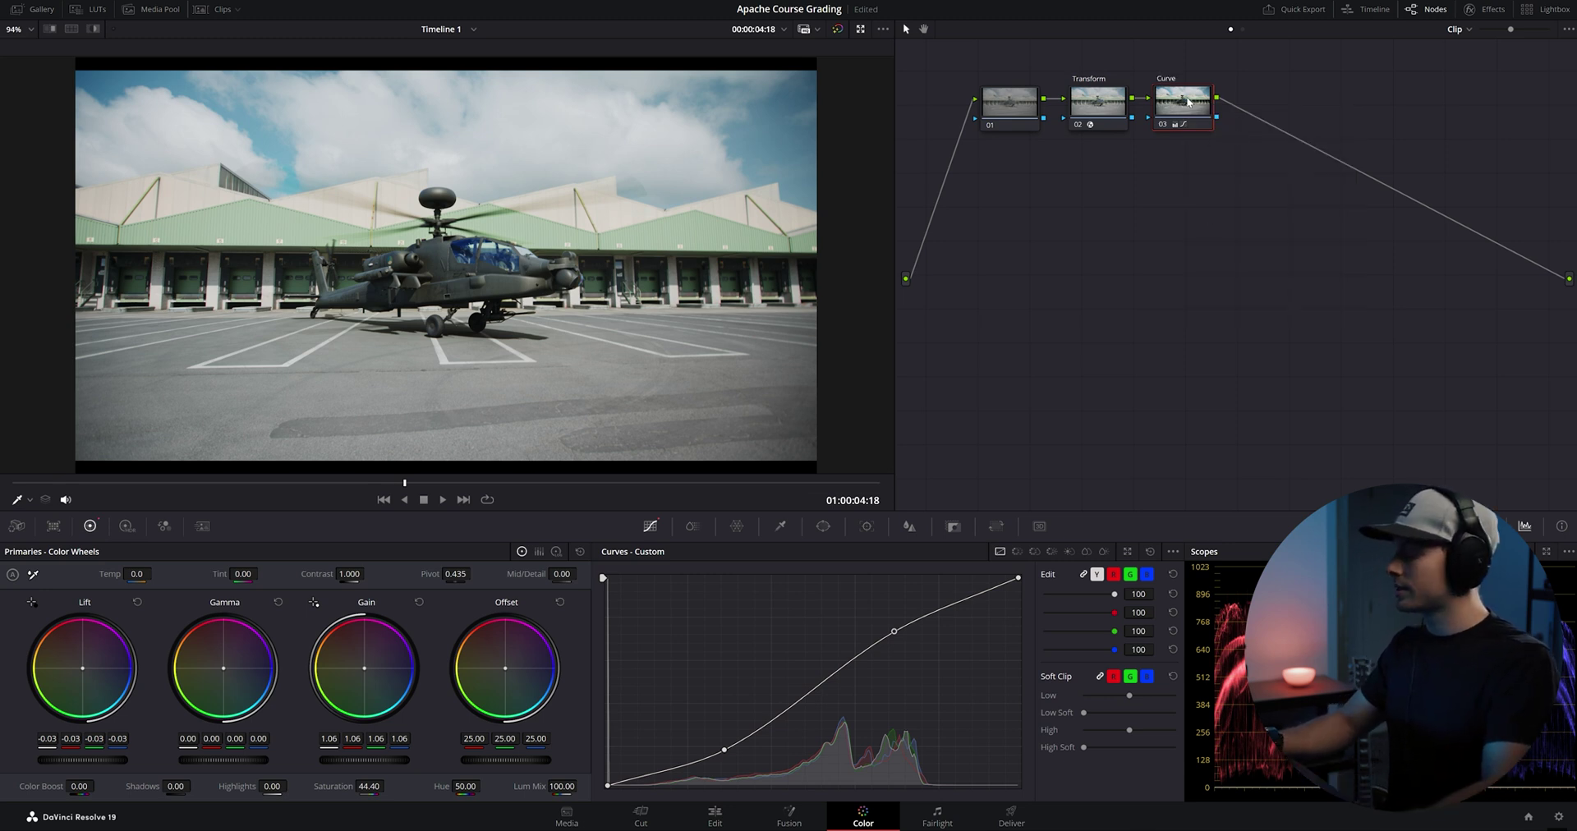
# Step: Add serial node 04 after Curve, place it below them, and label it 'Grading'
pyautogui.hotkey('alt', 's')
pyautogui.moveTo(1266, 103); pyautogui.dragTo(1201, 227)
pyautogui.rightClick(1199, 228)
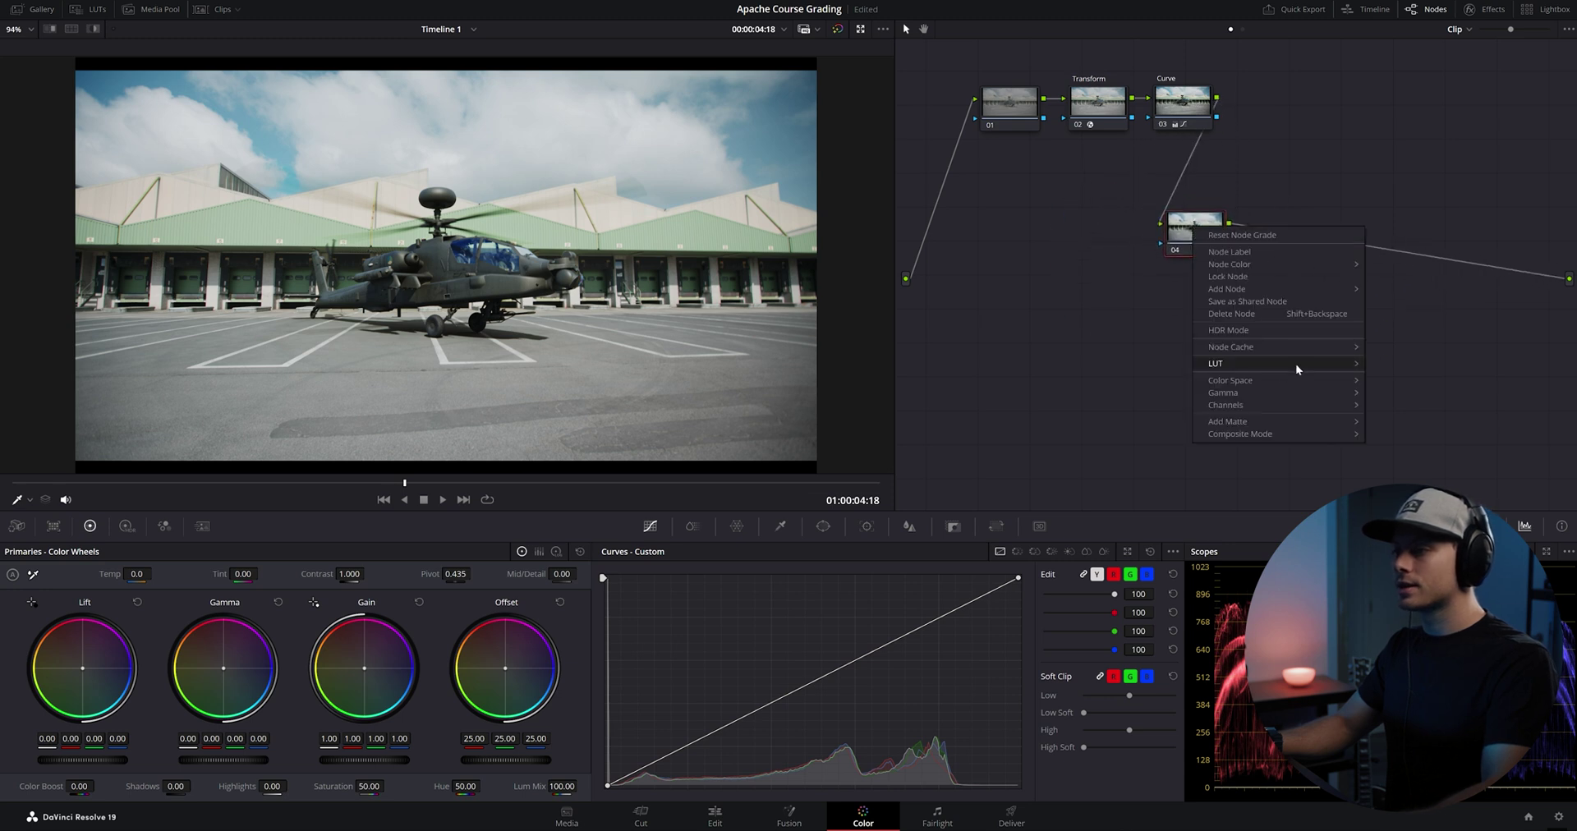
pyautogui.click(1239, 252)
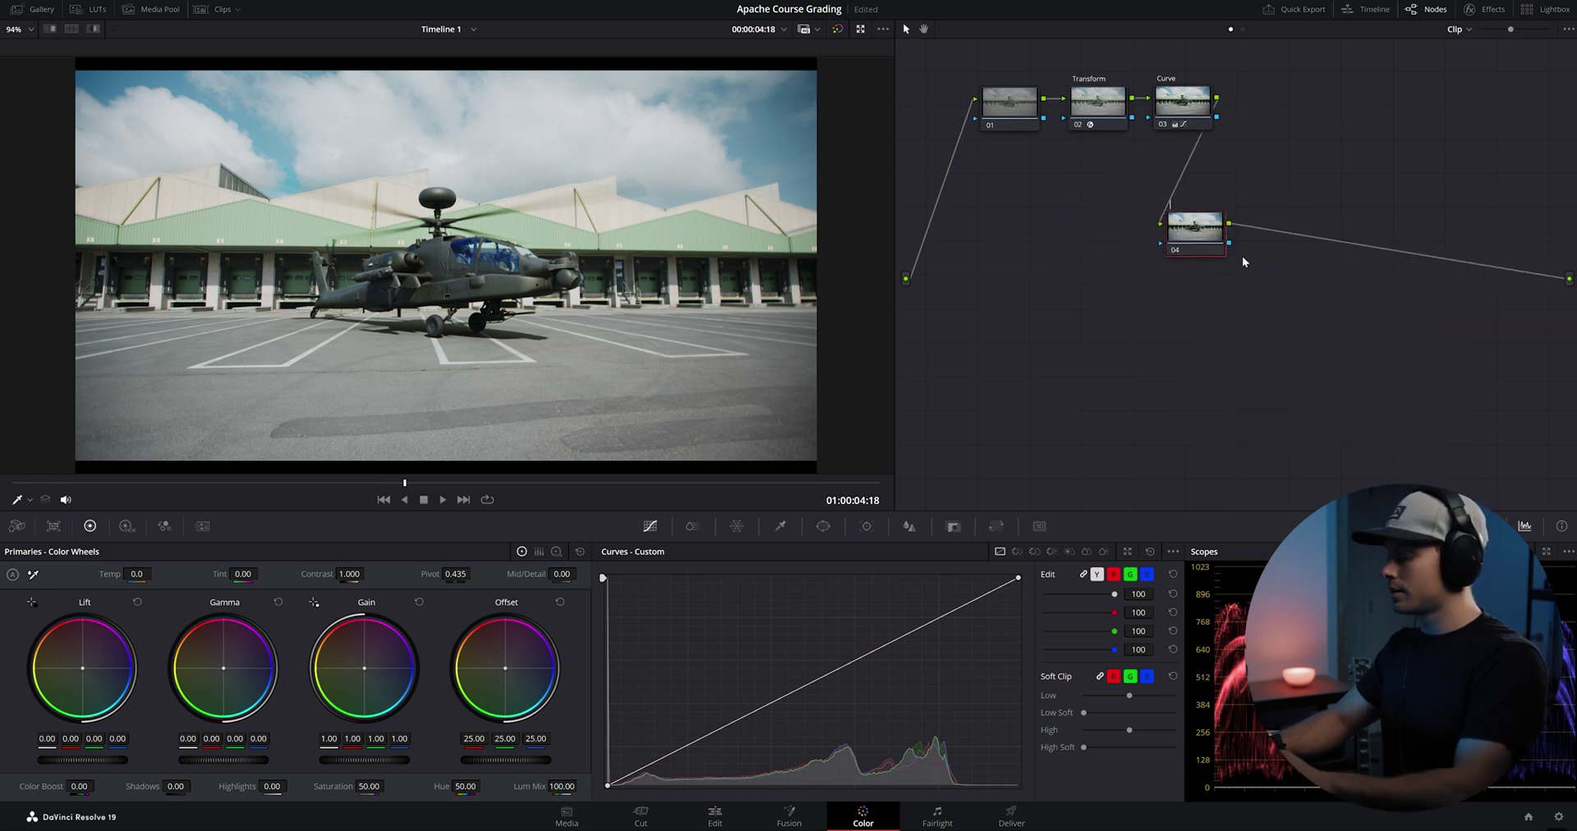
pyautogui.write('Grading')
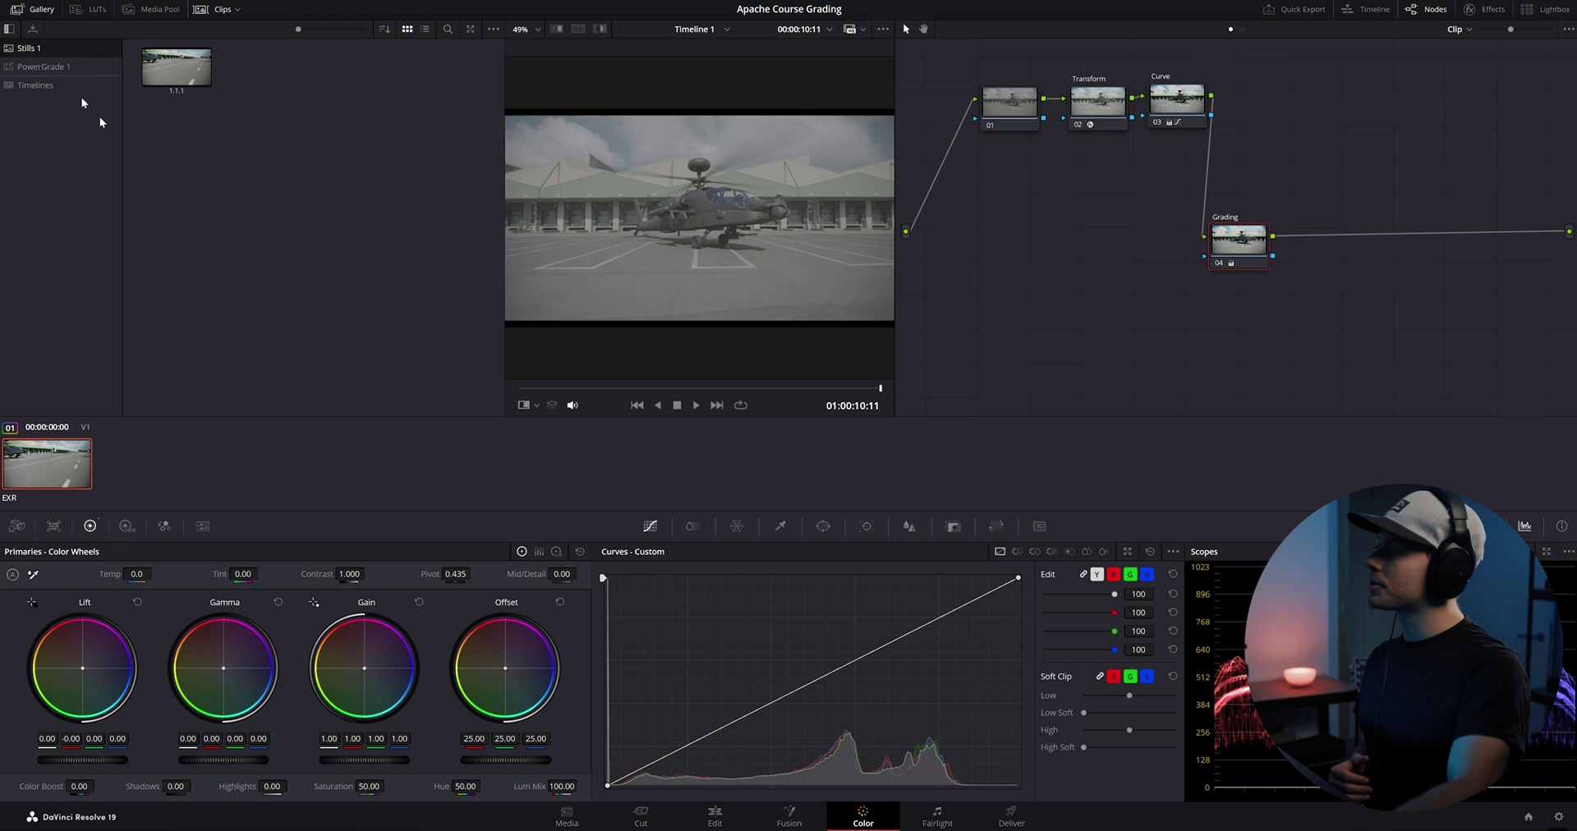
# Step: Drag the Ridley Scott colour palette JPG from the file browser into the Gallery as a still
pyautogui.hotkey('alt', 'Tab')
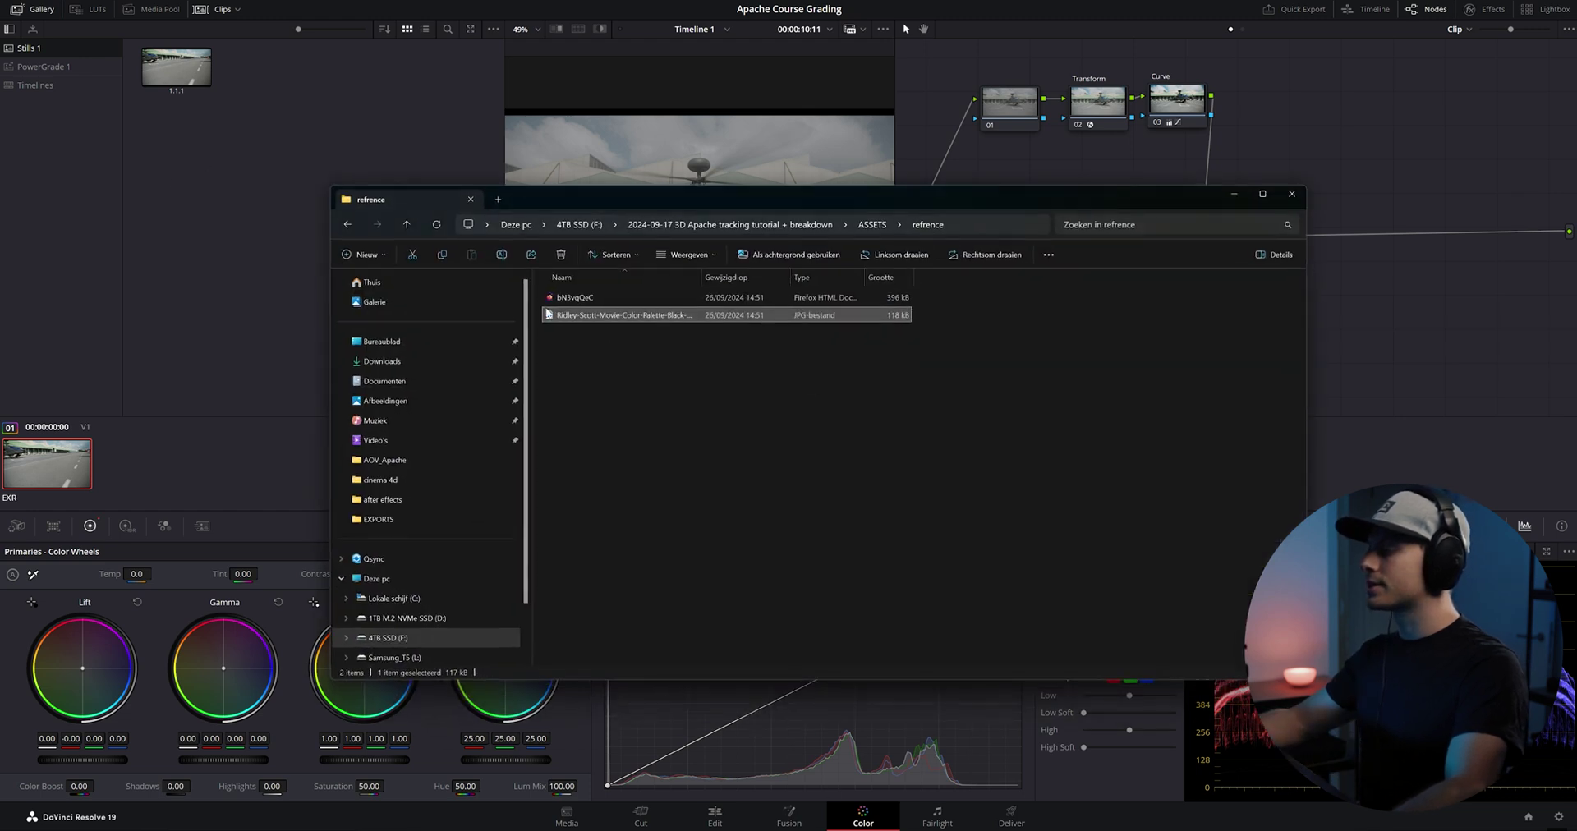
pyautogui.moveTo(575, 314); pyautogui.dragTo(232, 224)
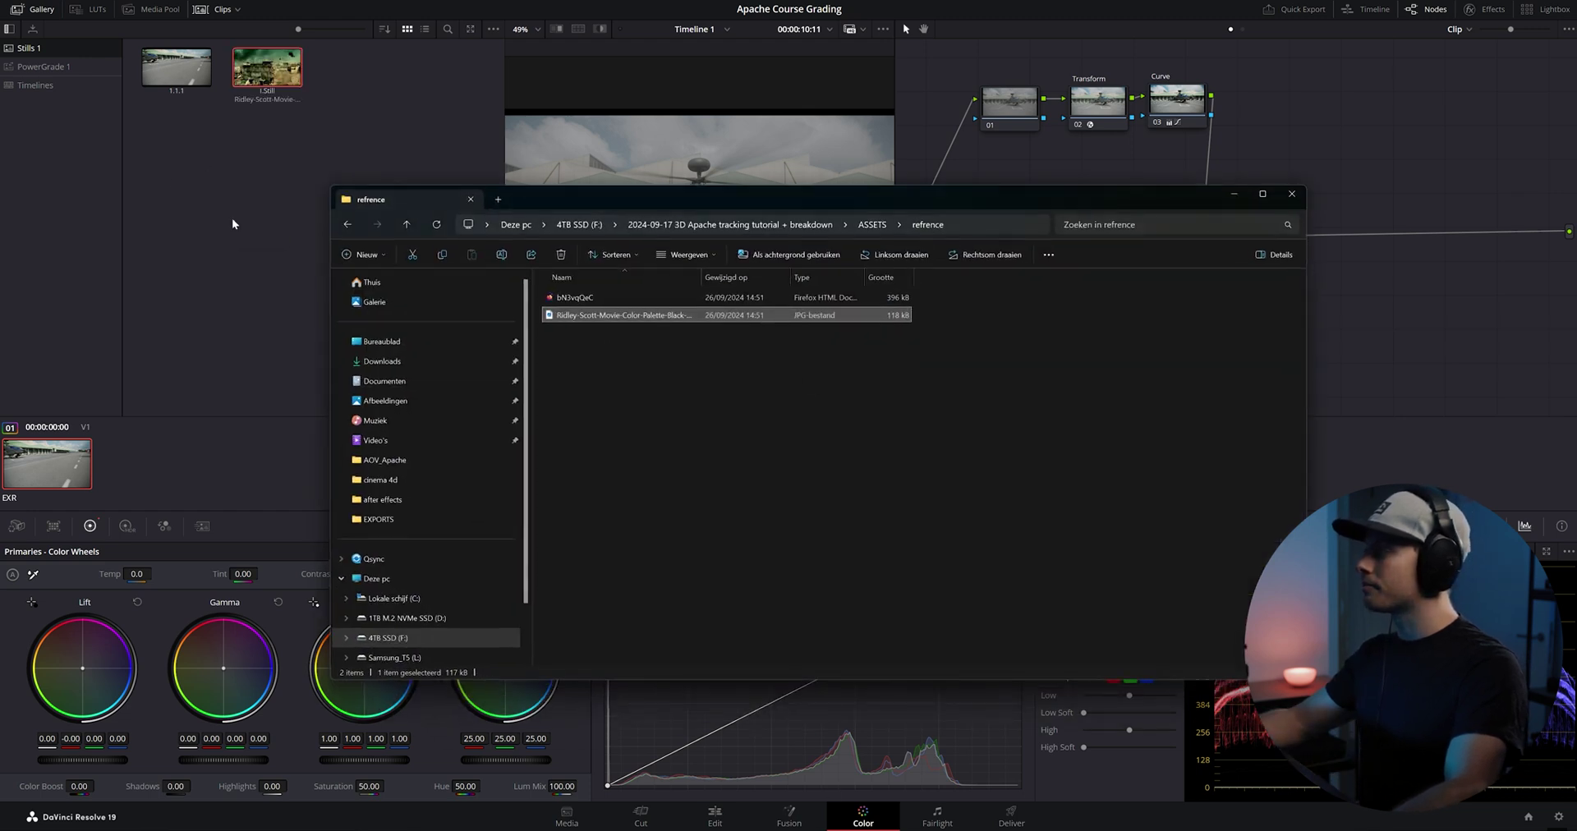
pyautogui.click(1291, 194)
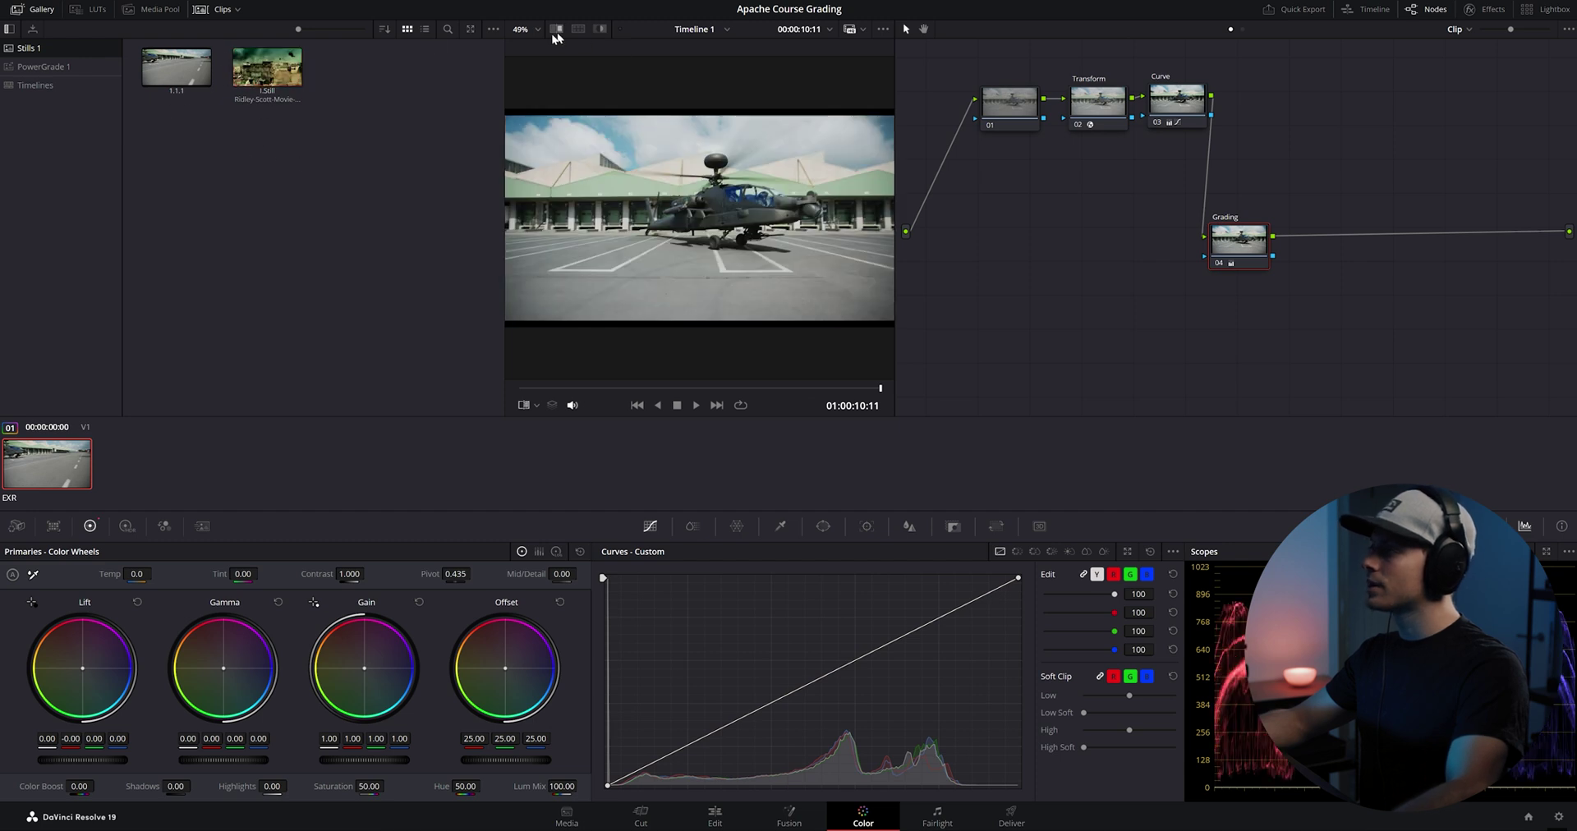
# Step: Hide the Gallery and show the shot beside the reference still in split screen
pyautogui.click(33, 10)
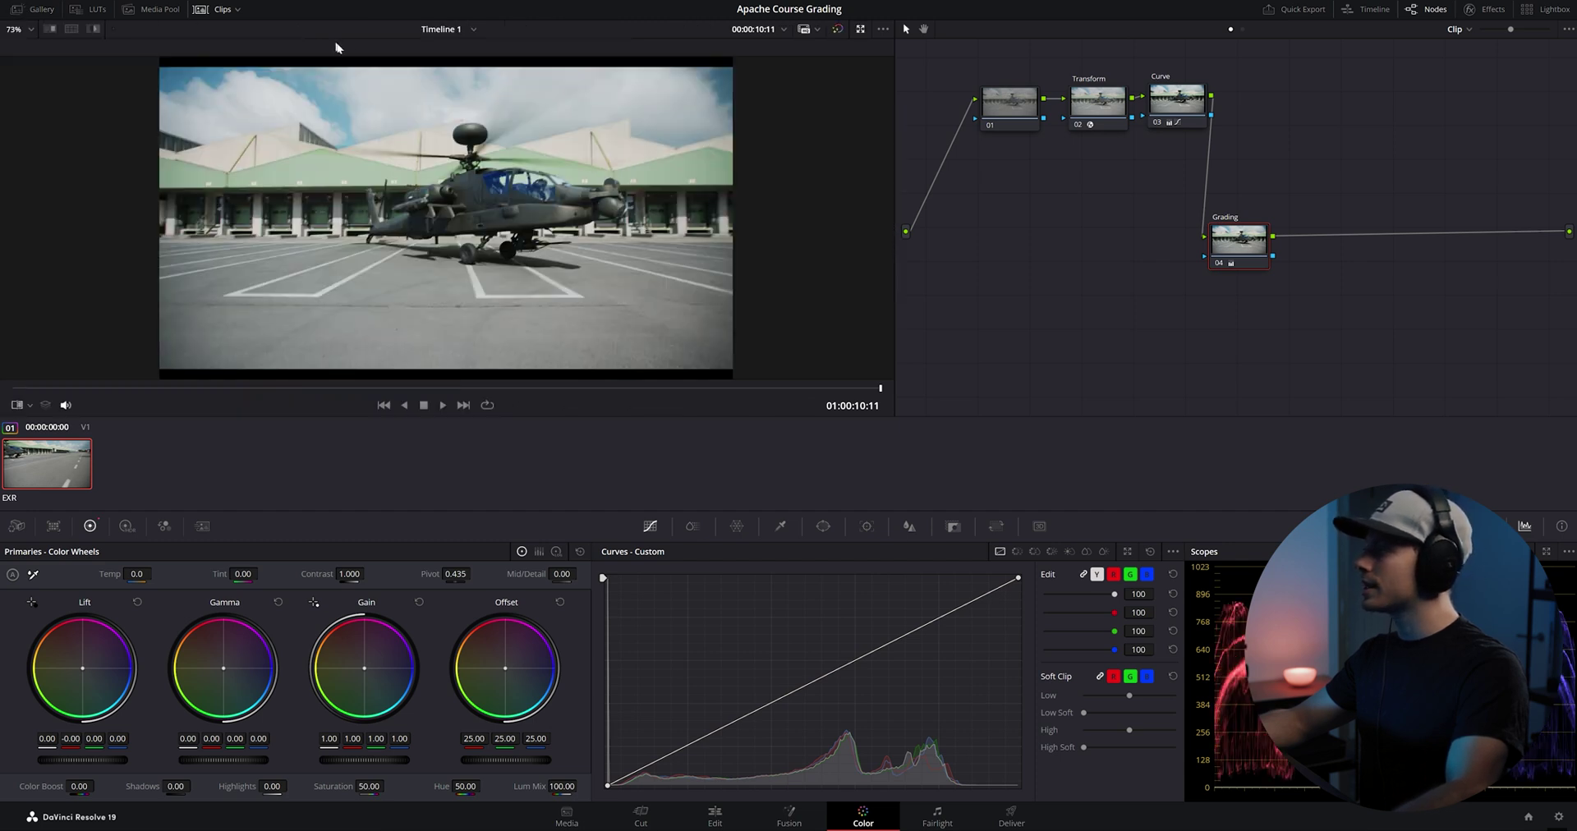
pyautogui.click(47, 28)
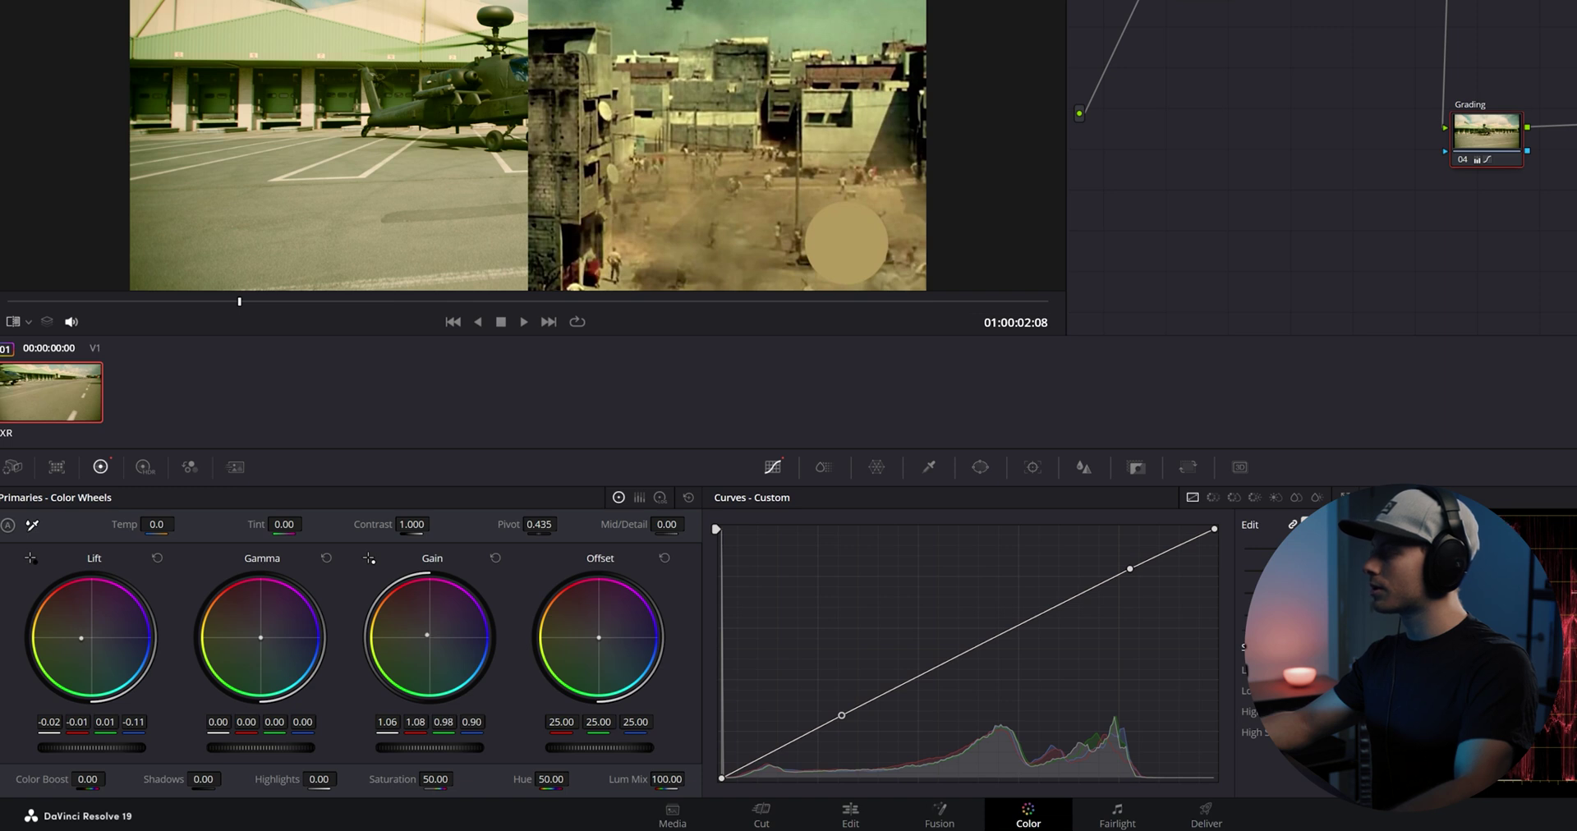
# Step: Push Gain strongly toward yellow and shape the Custom curve into an S with deeper shadows
pyautogui.moveTo(427, 635); pyautogui.dragTo(356, 668)
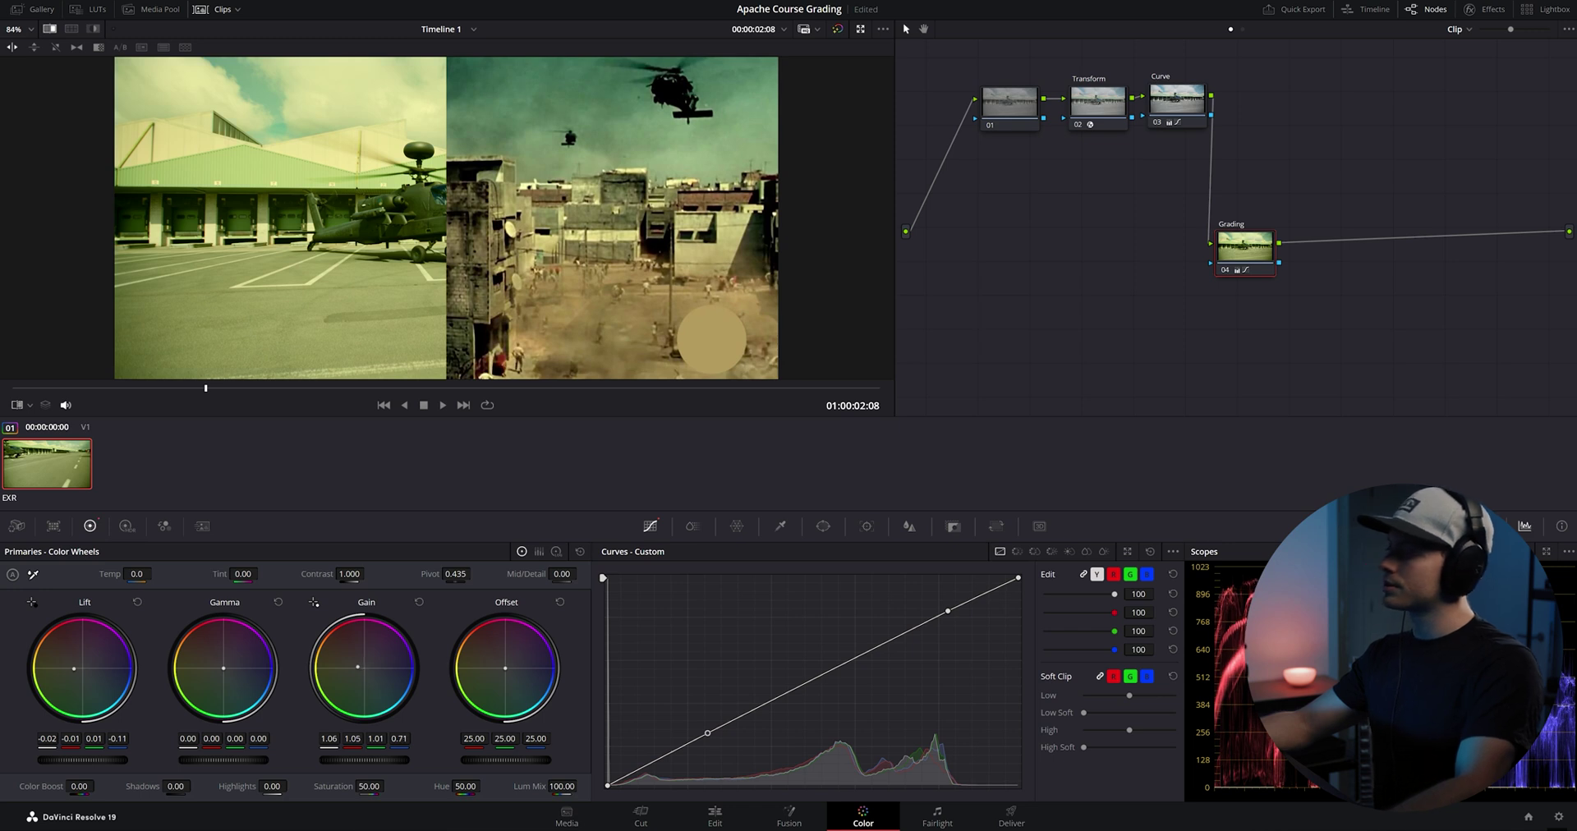
pyautogui.moveTo(359, 666)
pyautogui.mouseDown()
pyautogui.moveTo(337, 661)
pyautogui.moveTo(361, 668)
pyautogui.mouseUp()
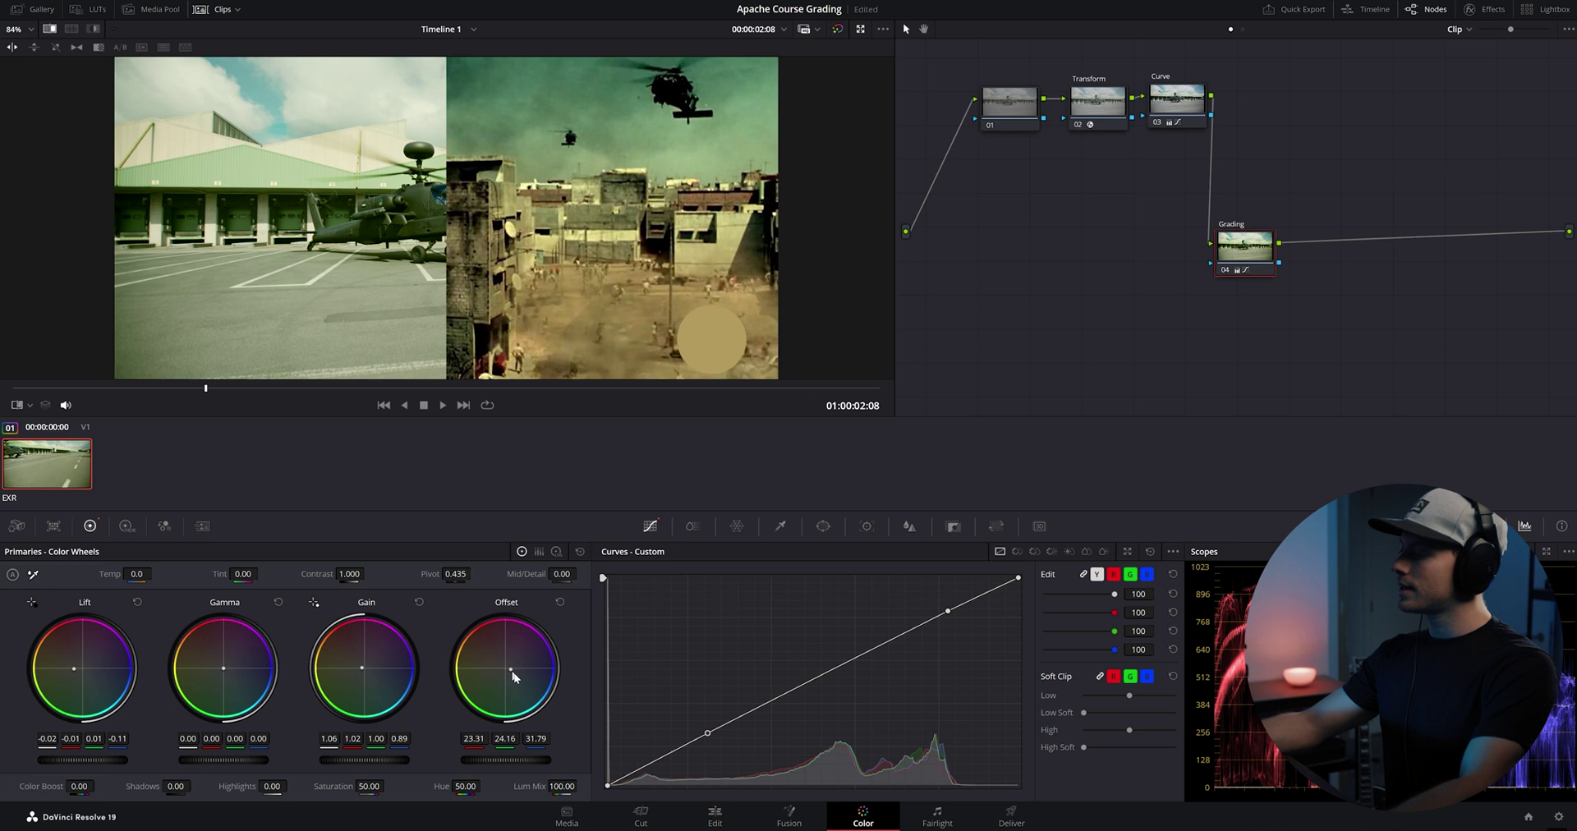
pyautogui.moveTo(707, 733); pyautogui.dragTo(713, 738)
pyautogui.moveTo(947, 612); pyautogui.dragTo(938, 606)
pyautogui.moveTo(714, 736); pyautogui.dragTo(707, 749)
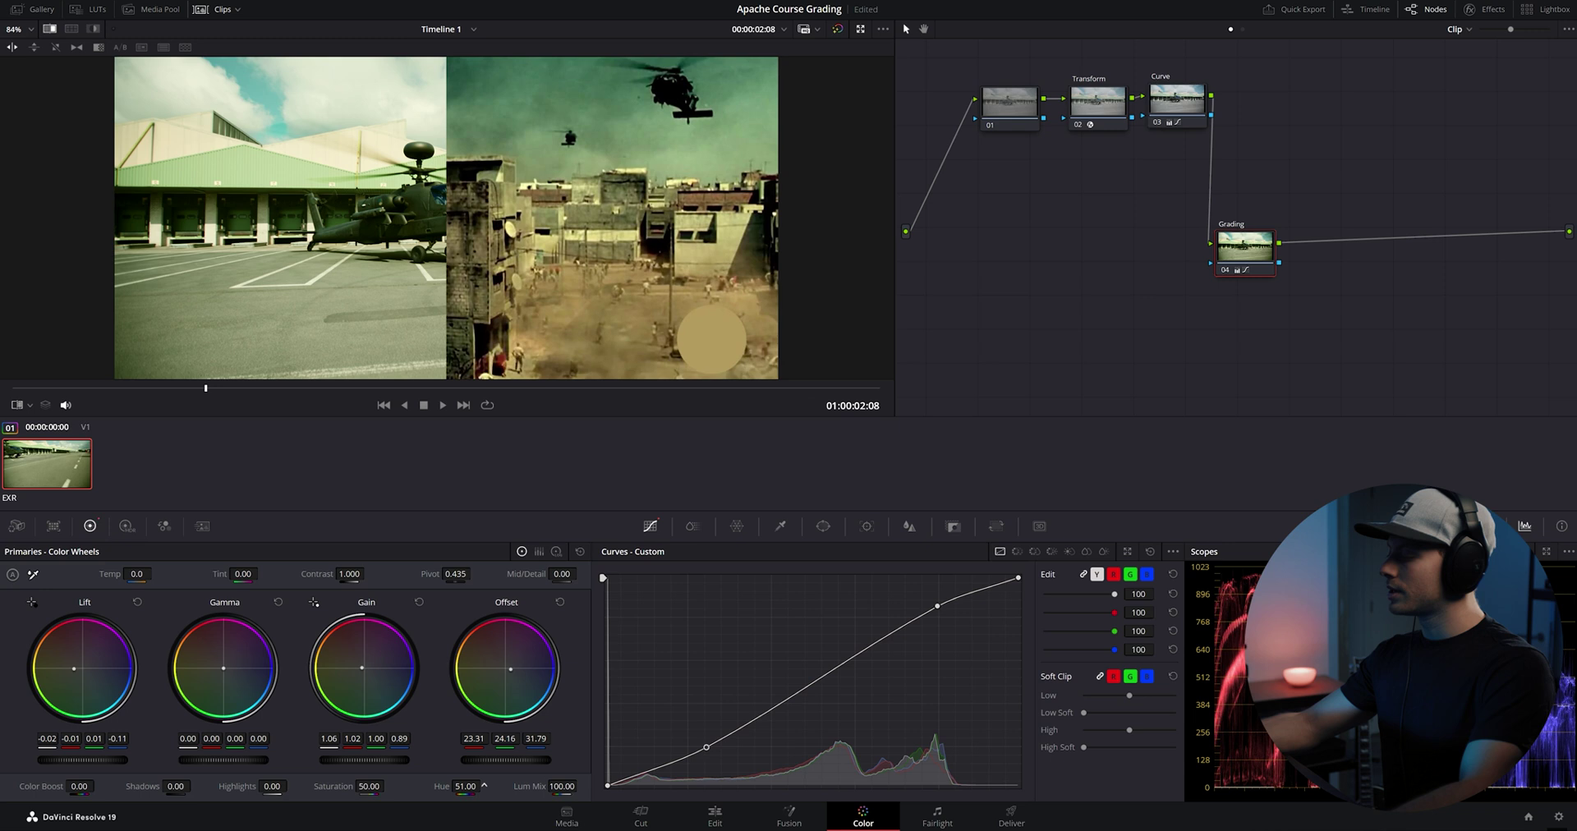
# Step: Set Hue to 52.20, turn off the split-screen wipe, and add serial node 05
pyautogui.scroll(-3, 484, 786)
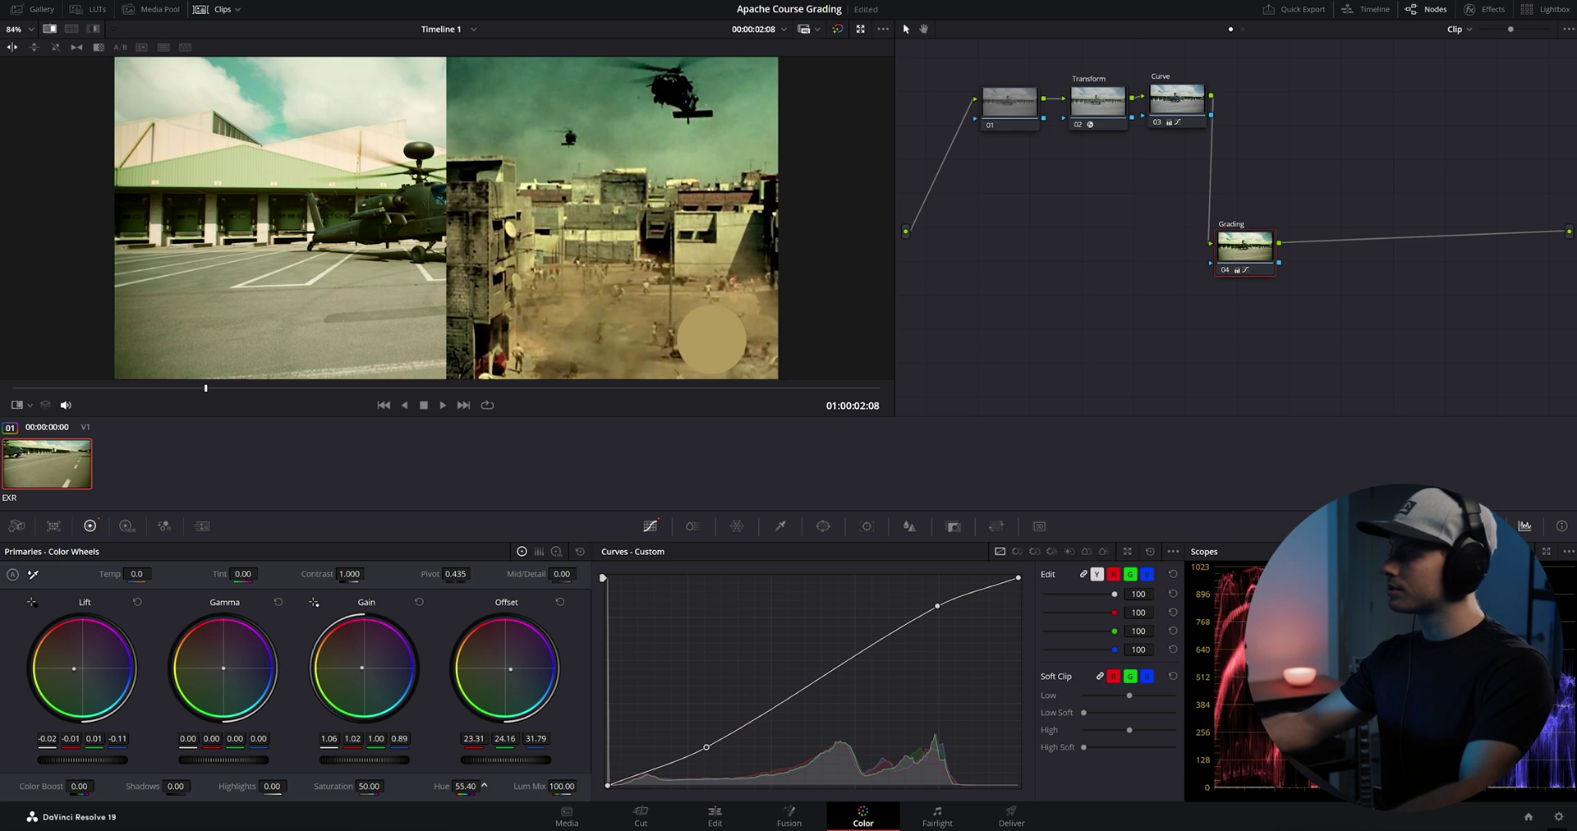
pyautogui.scroll(1, 484, 786)
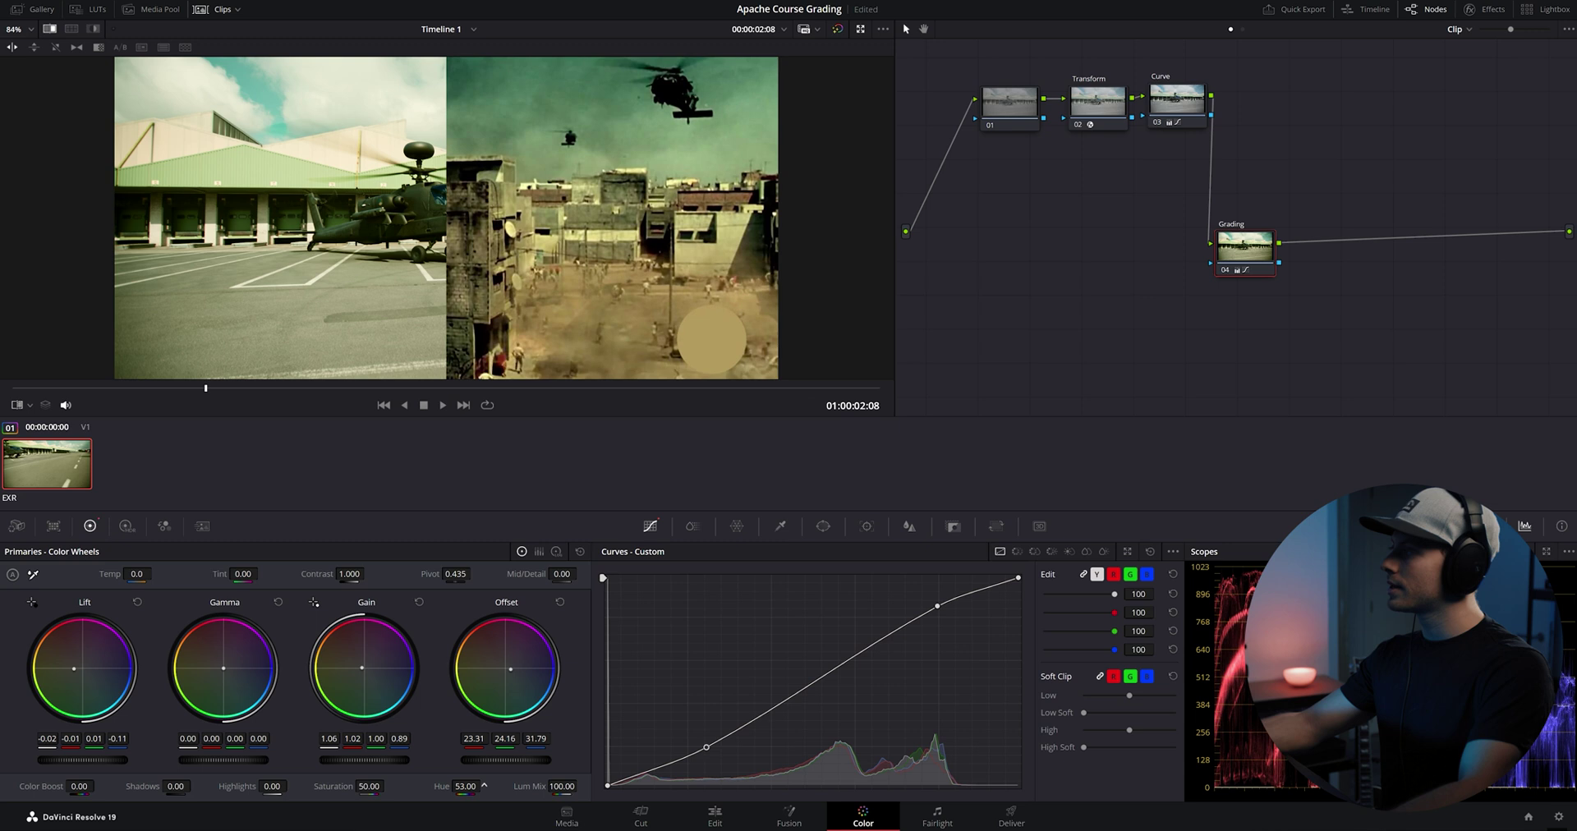
pyautogui.scroll(1, 484, 786)
pyautogui.scroll(-1, 484, 786)
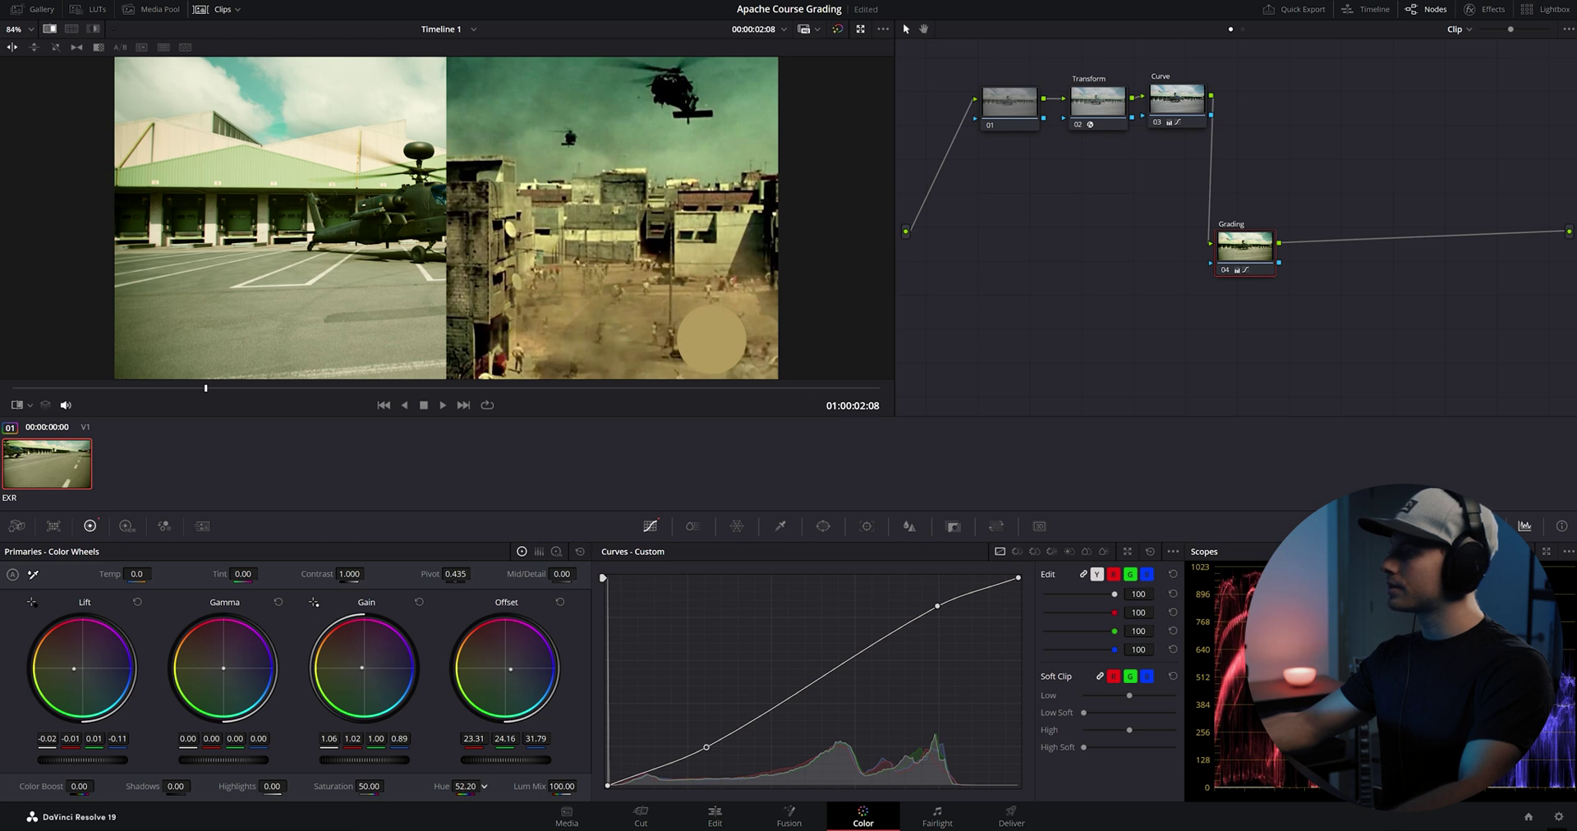
pyautogui.hotkey('ctrl', 'w')
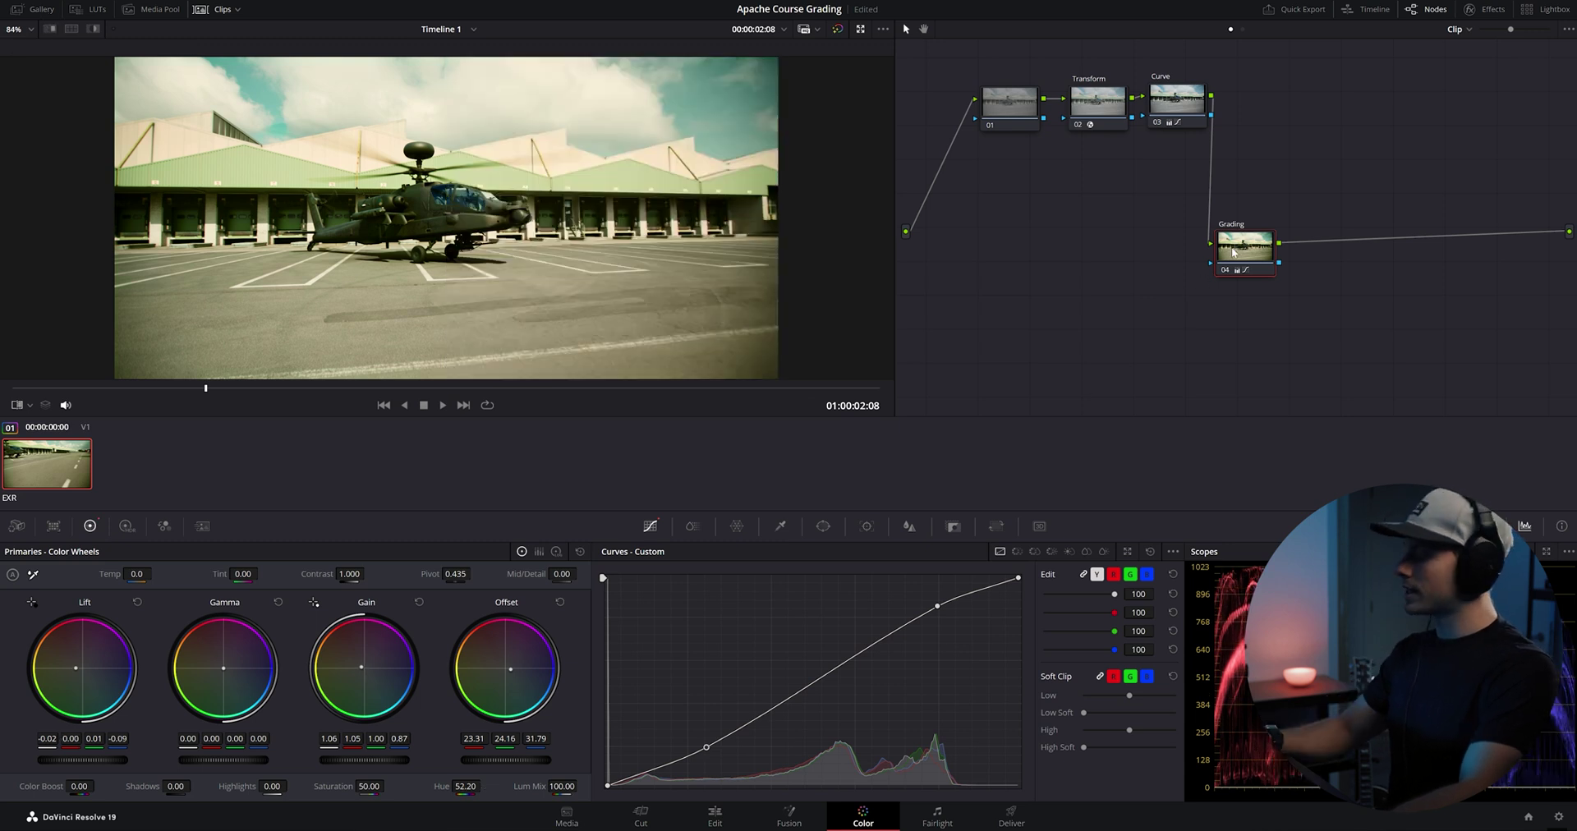
pyautogui.hotkey('alt', 's')
# Step: Name node 05 'Color adj', shift Offset to 22.71/25.09/16.41, and compare with the reference
pyautogui.rightClick(1327, 245)
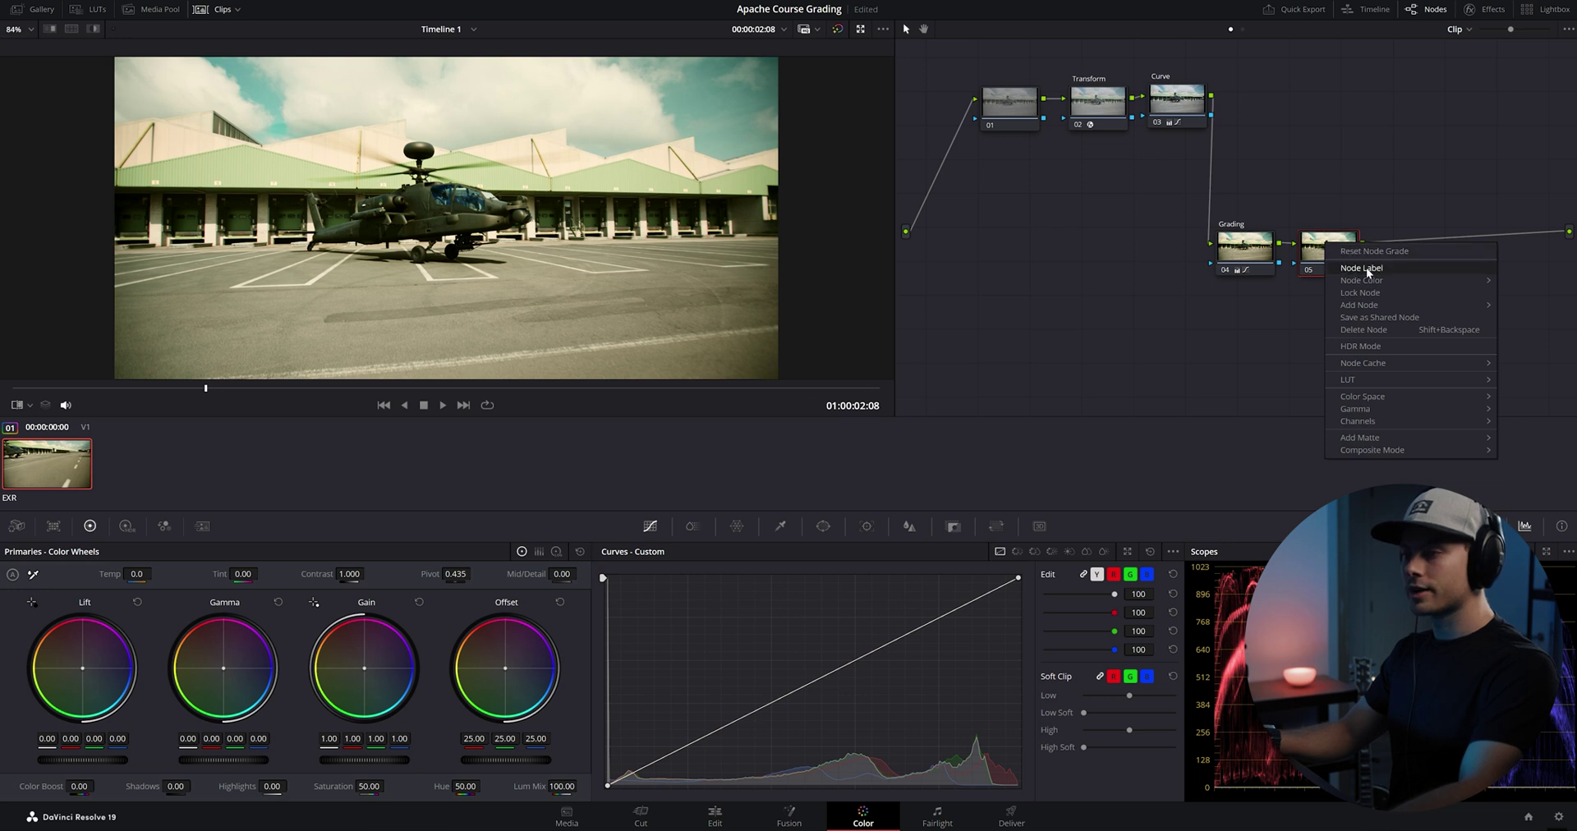
pyautogui.press('Escape')
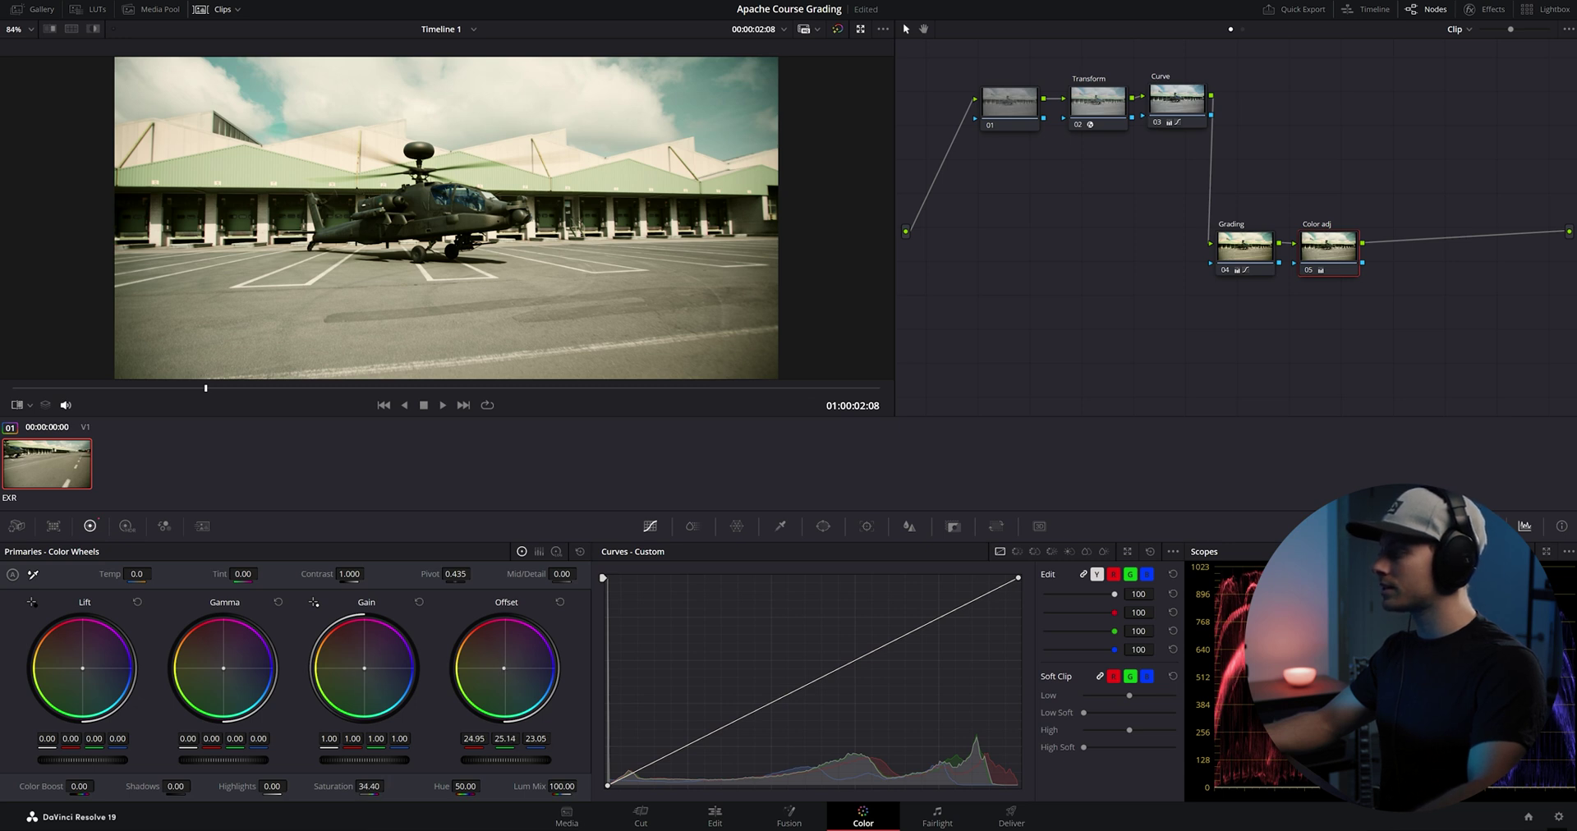
pyautogui.moveTo(501, 668); pyautogui.dragTo(499, 668)
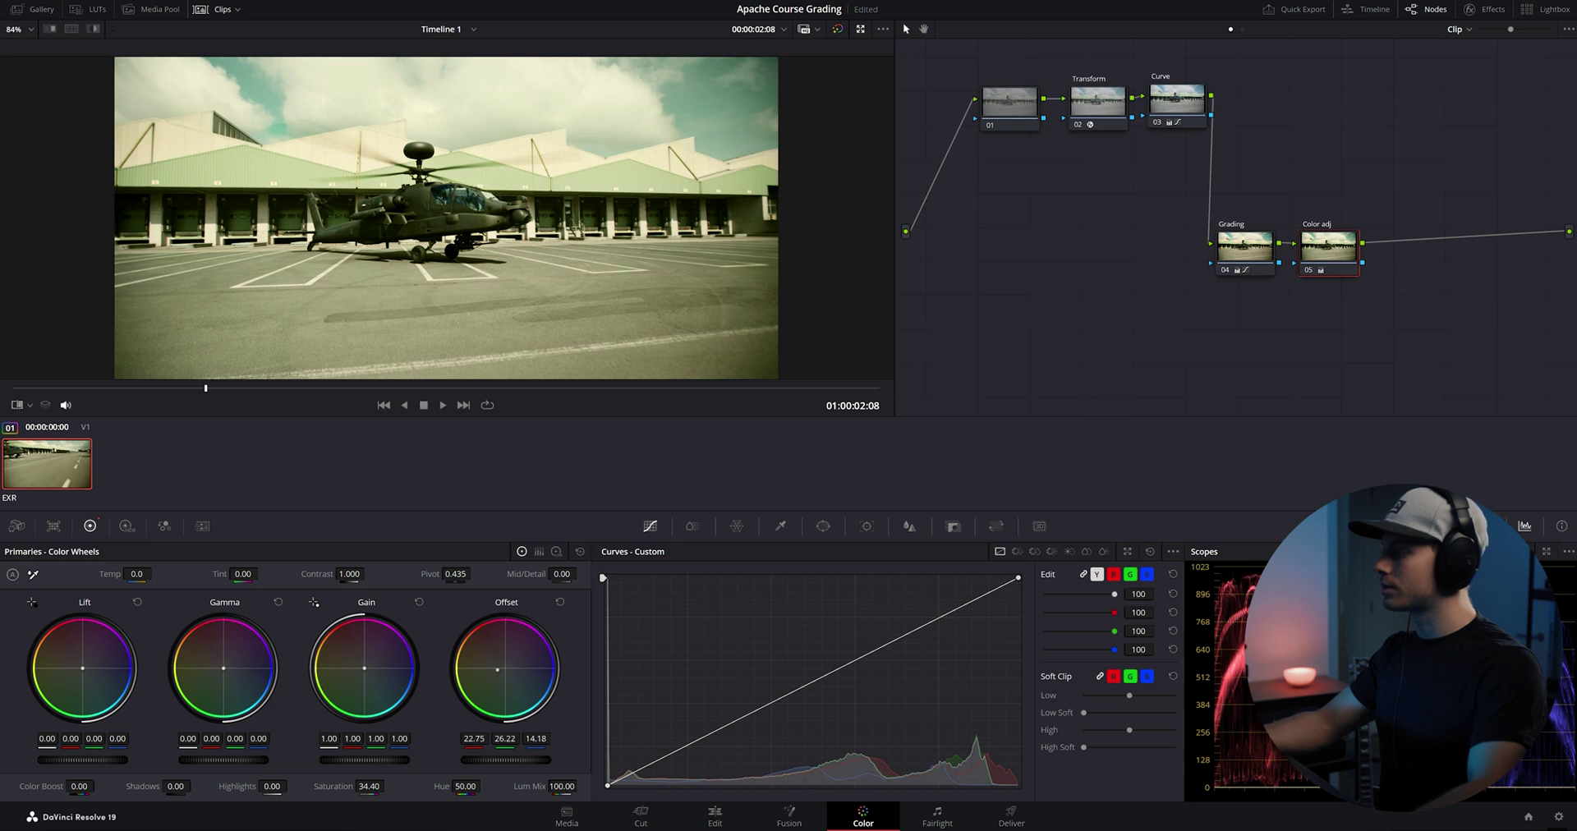
pyautogui.moveTo(497, 670); pyautogui.dragTo(500, 669)
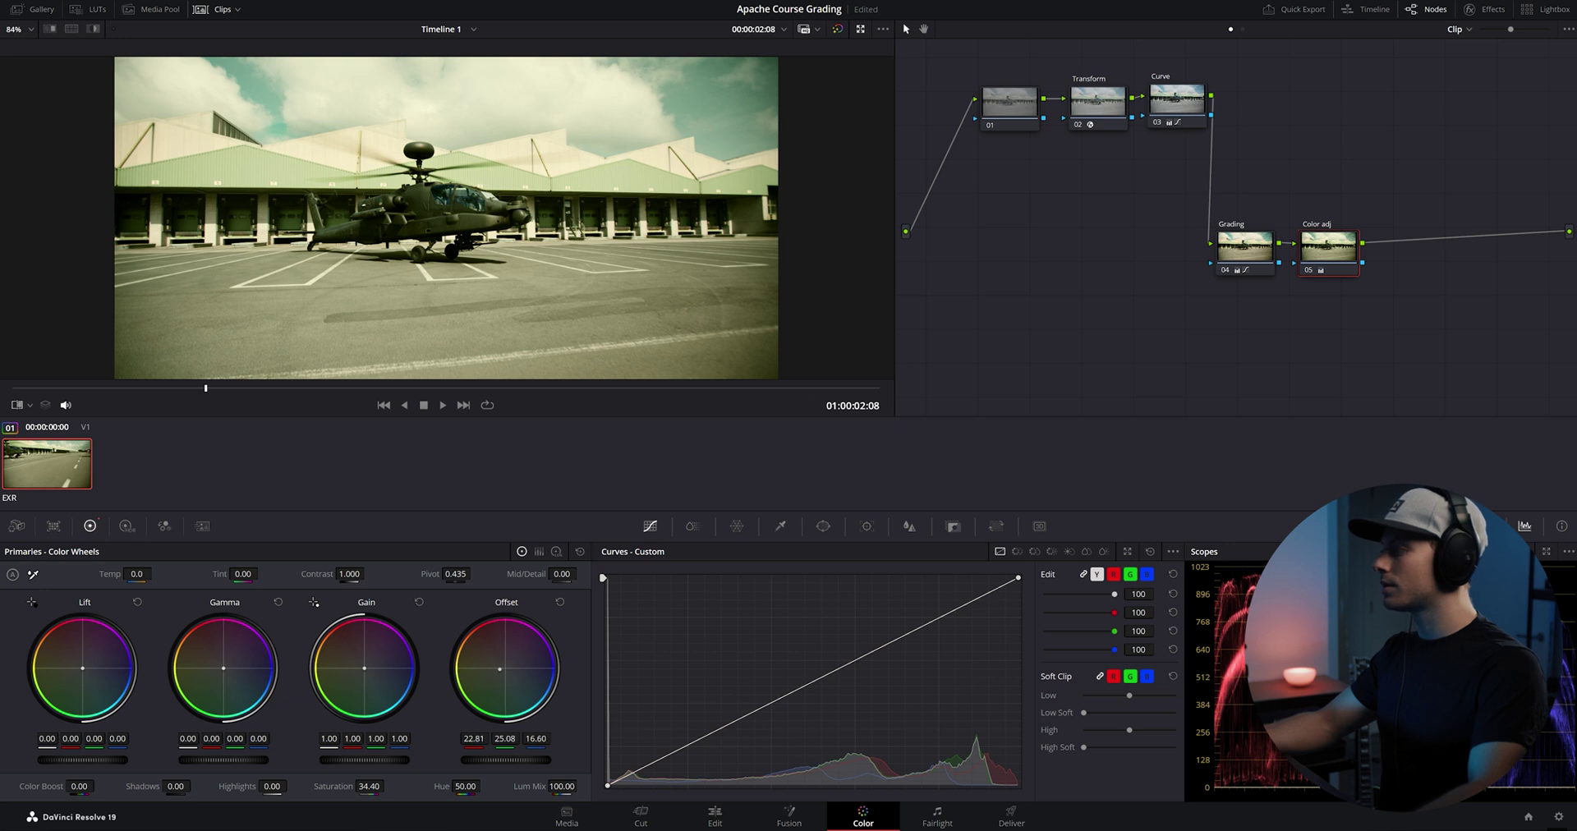
pyautogui.click(51, 29)
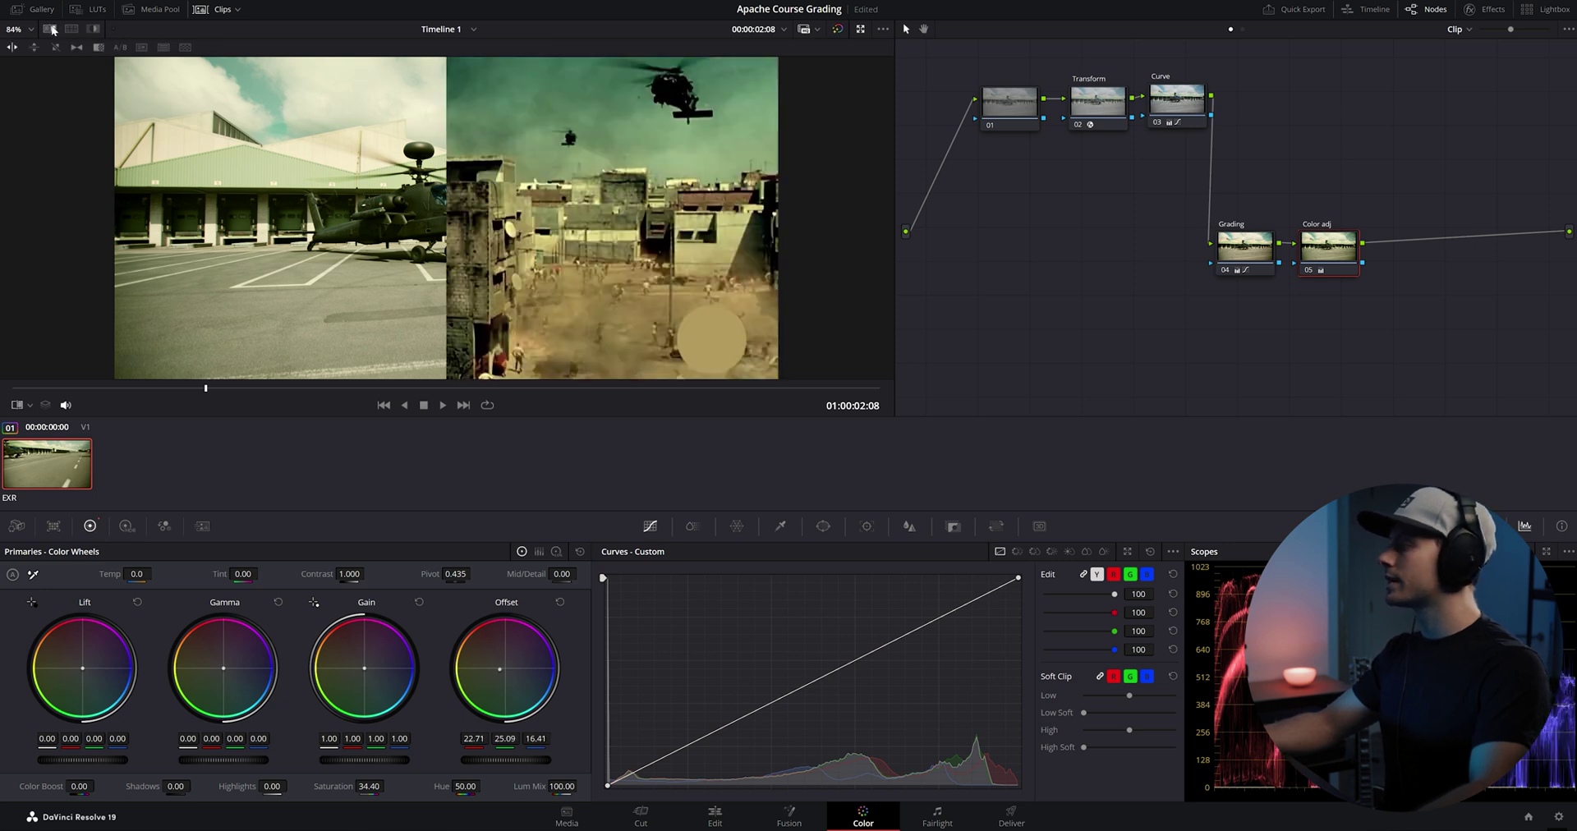
# Step: Add a shadow point to the Custom curve, then mute the orange-yellow hues with a Hue vs Sat curve
pyautogui.click(657, 763)
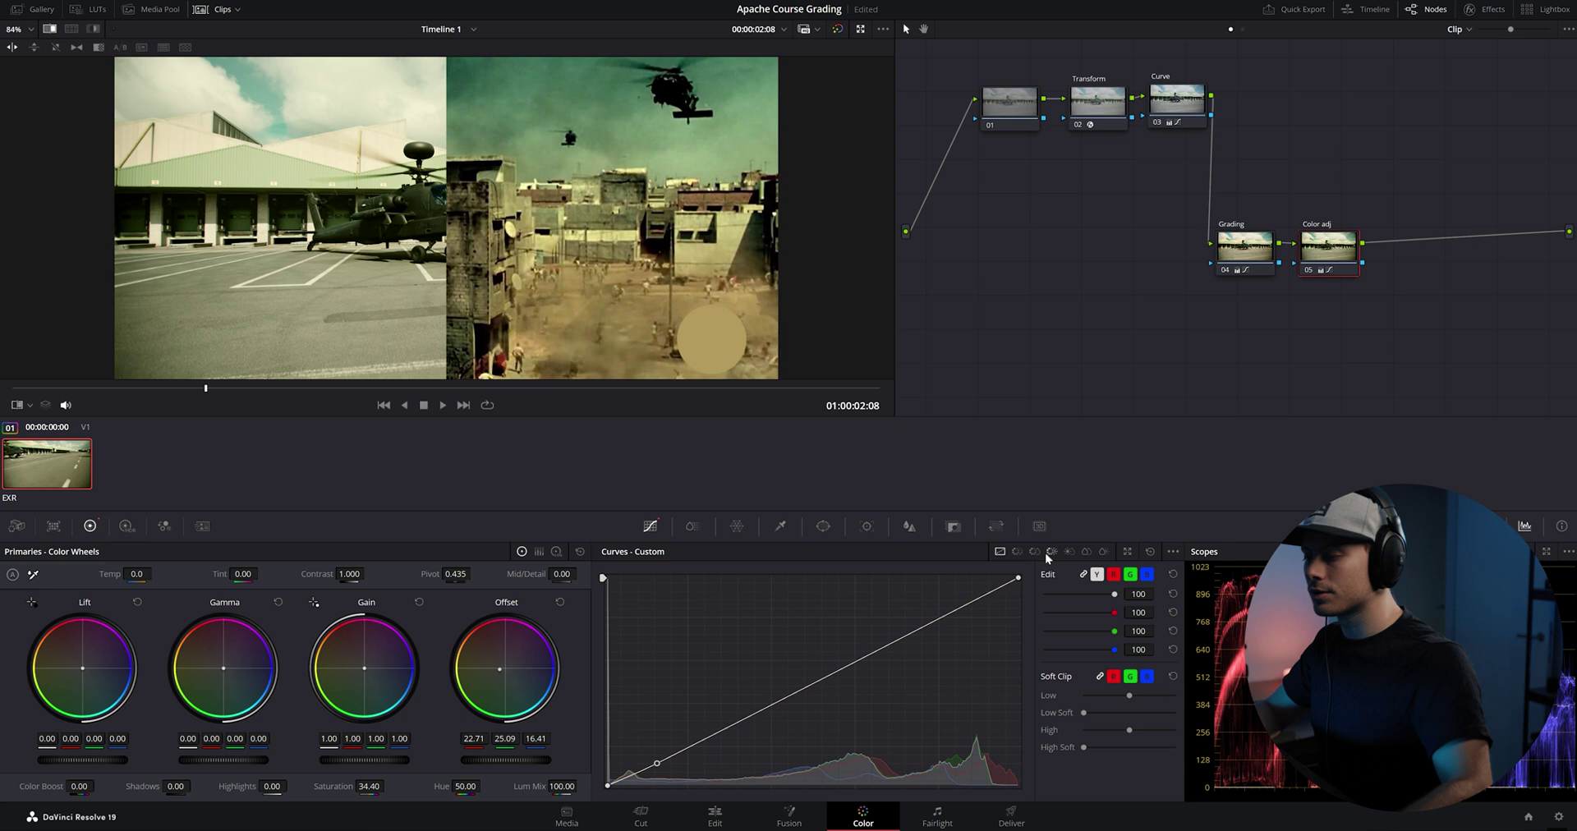
pyautogui.click(1033, 551)
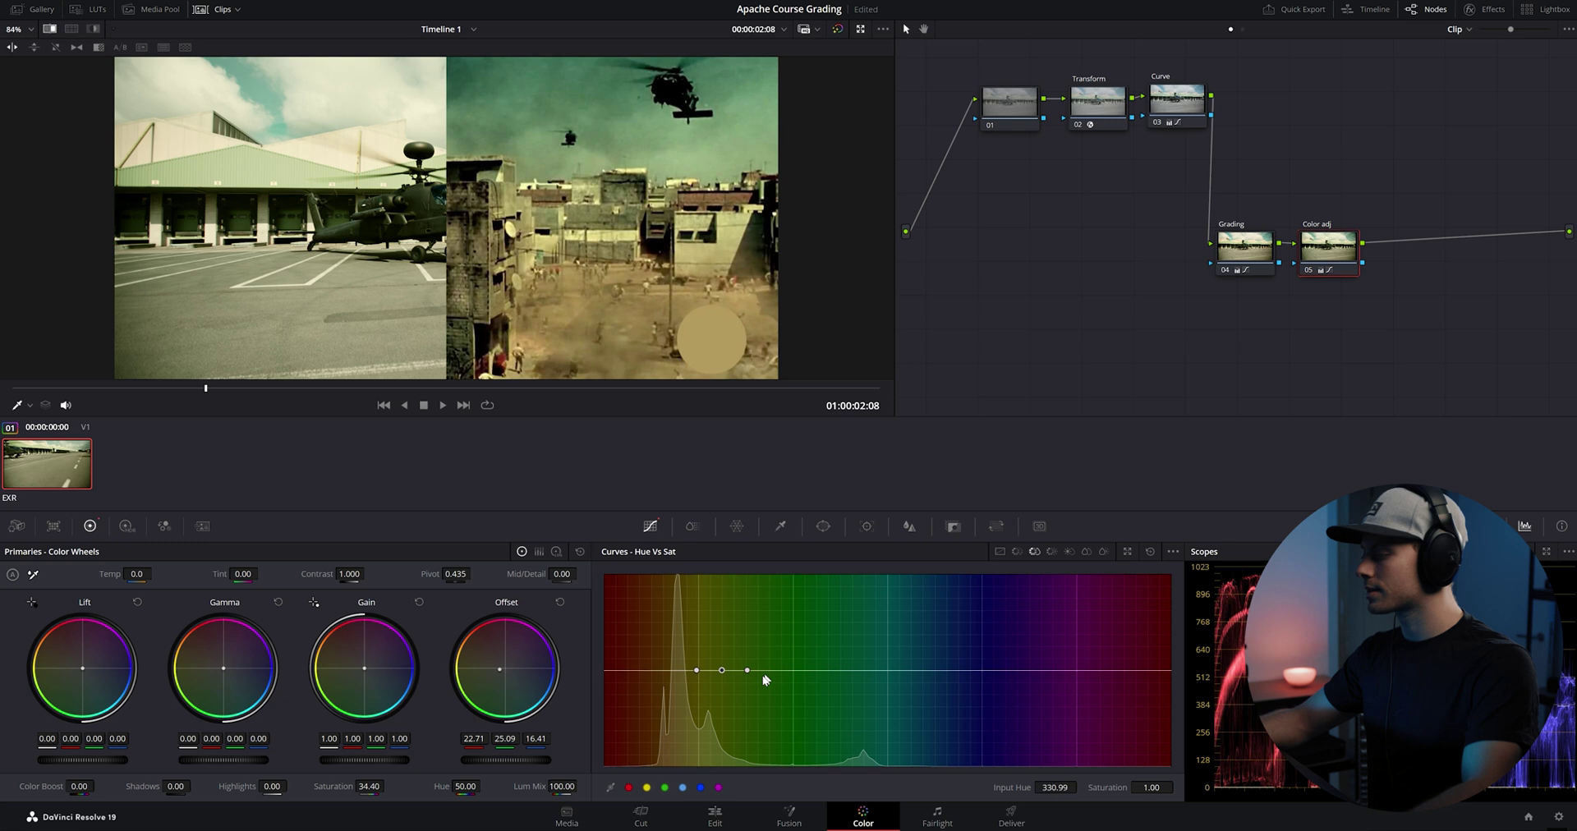
pyautogui.moveTo(747, 670); pyautogui.dragTo(878, 670)
pyautogui.moveTo(723, 671); pyautogui.dragTo(758, 722)
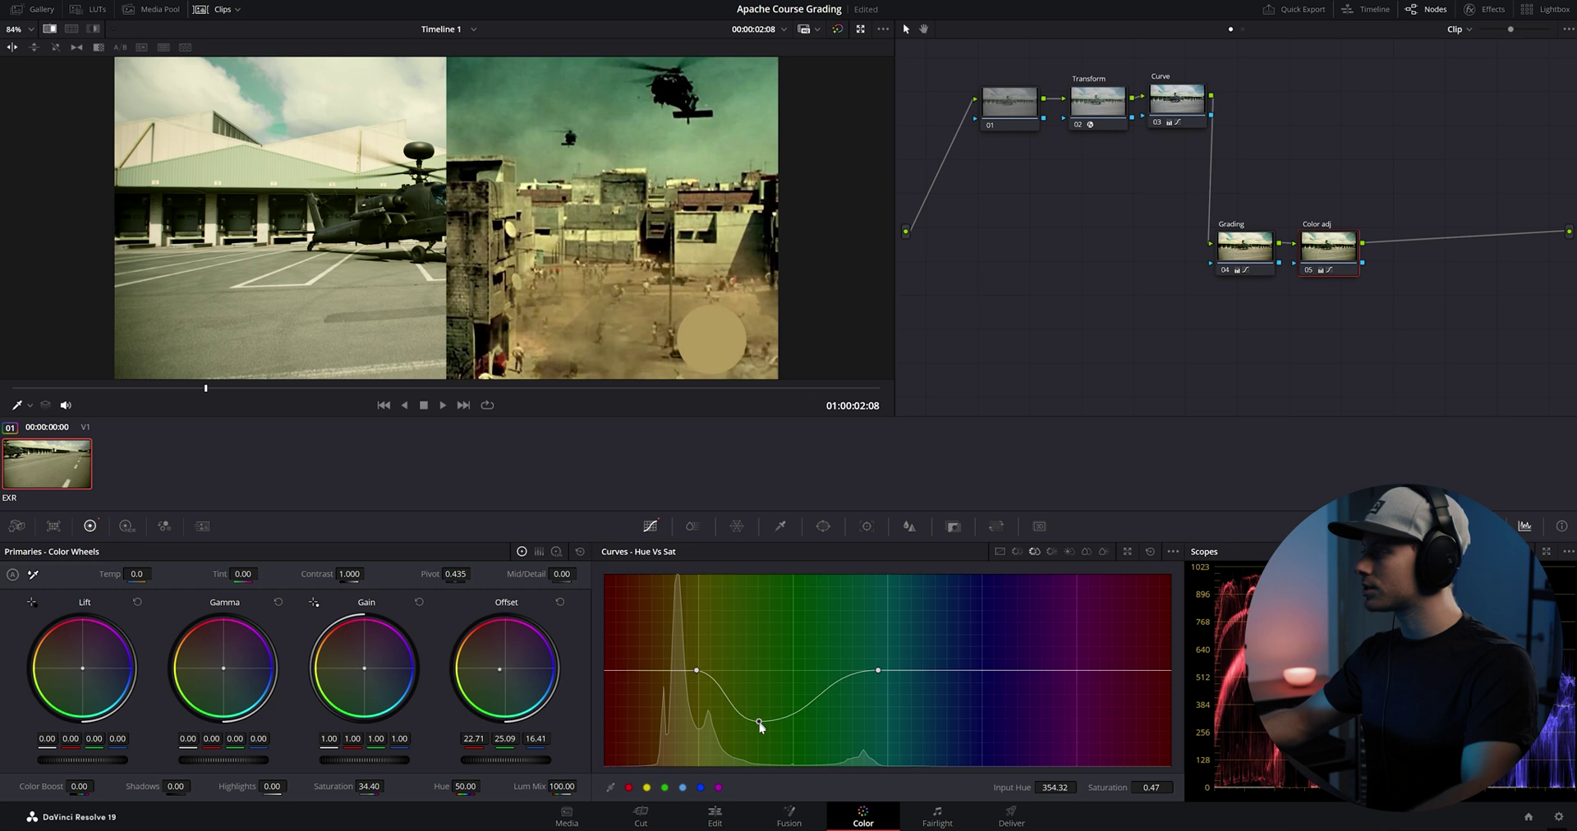
pyautogui.moveTo(698, 671); pyautogui.dragTo(674, 667)
pyautogui.moveTo(757, 706)
pyautogui.mouseDown()
pyautogui.moveTo(745, 730)
pyautogui.moveTo(747, 670)
pyautogui.moveTo(747, 699)
pyautogui.mouseUp()
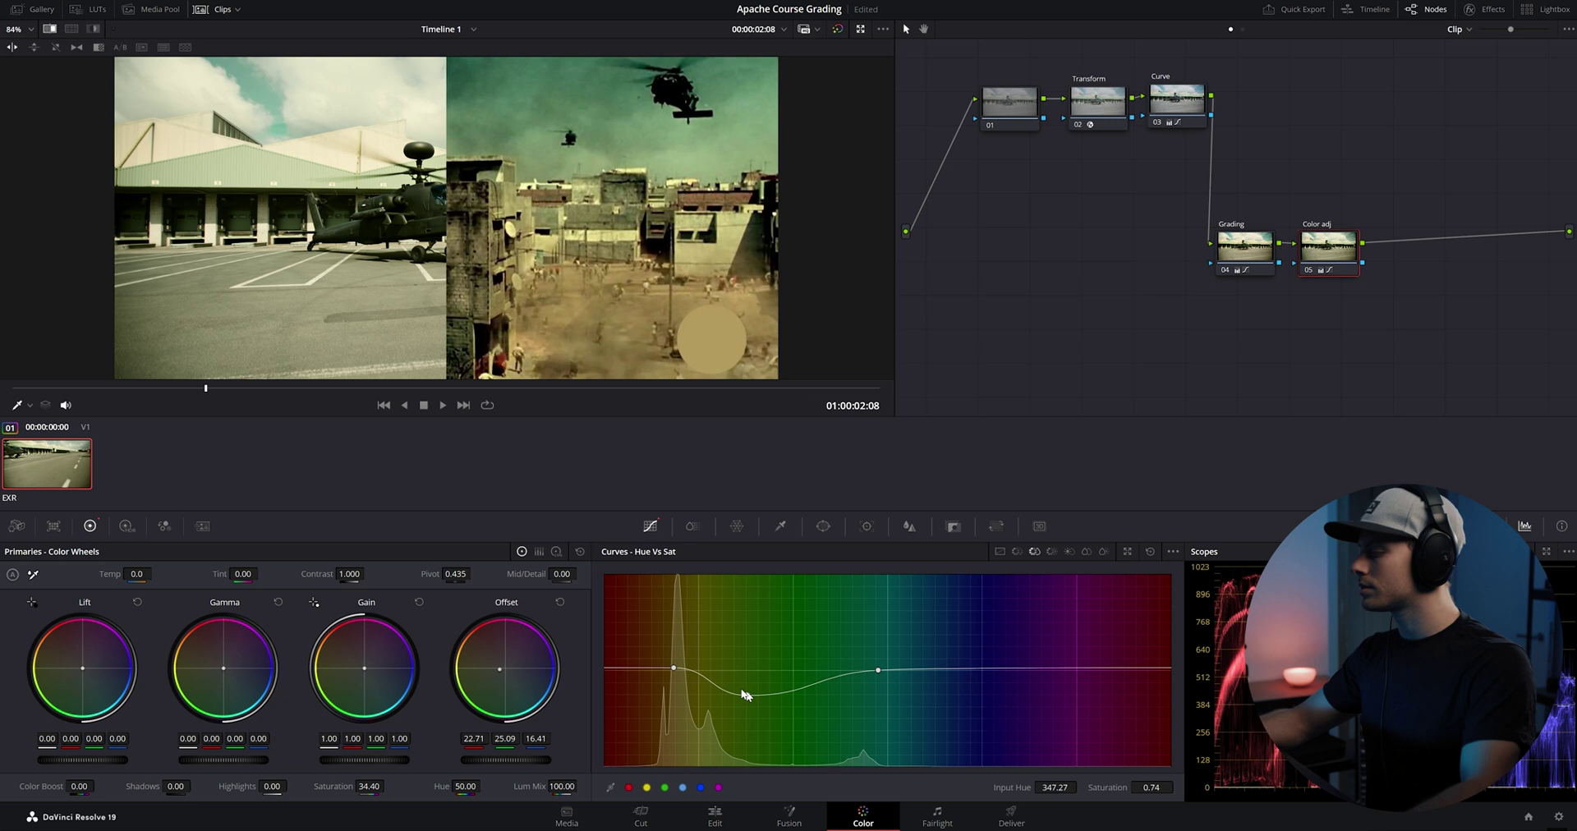
pyautogui.moveTo(673, 668)
pyautogui.mouseDown()
pyautogui.moveTo(682, 682)
pyautogui.moveTo(695, 649)
pyautogui.moveTo(697, 662)
pyautogui.mouseUp()
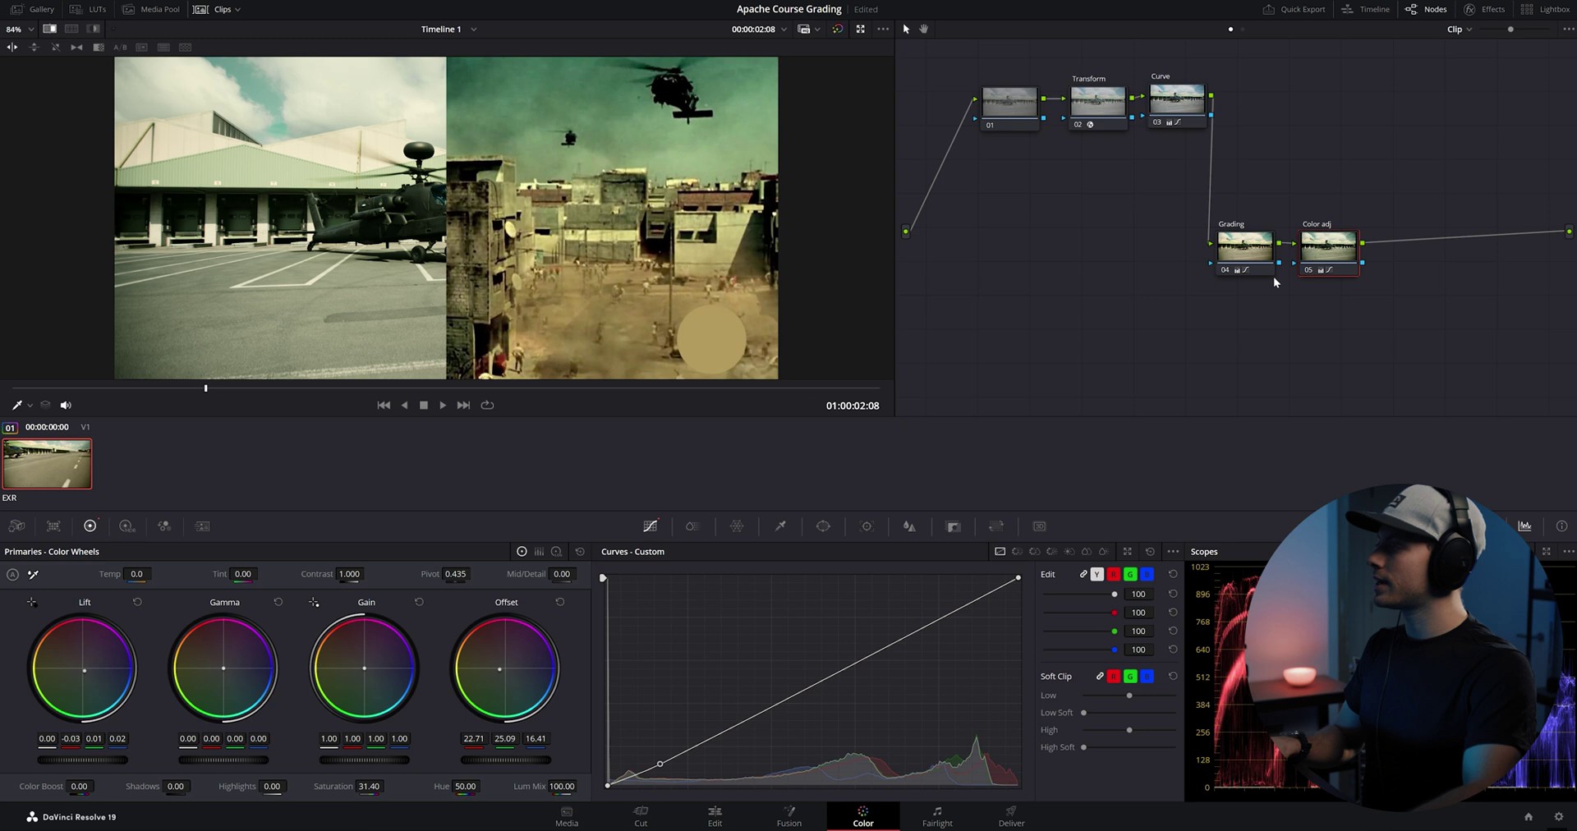
# Step: Toggle the Color adj node off and on, then recheck the shot against the reference still
pyautogui.click(50, 33)
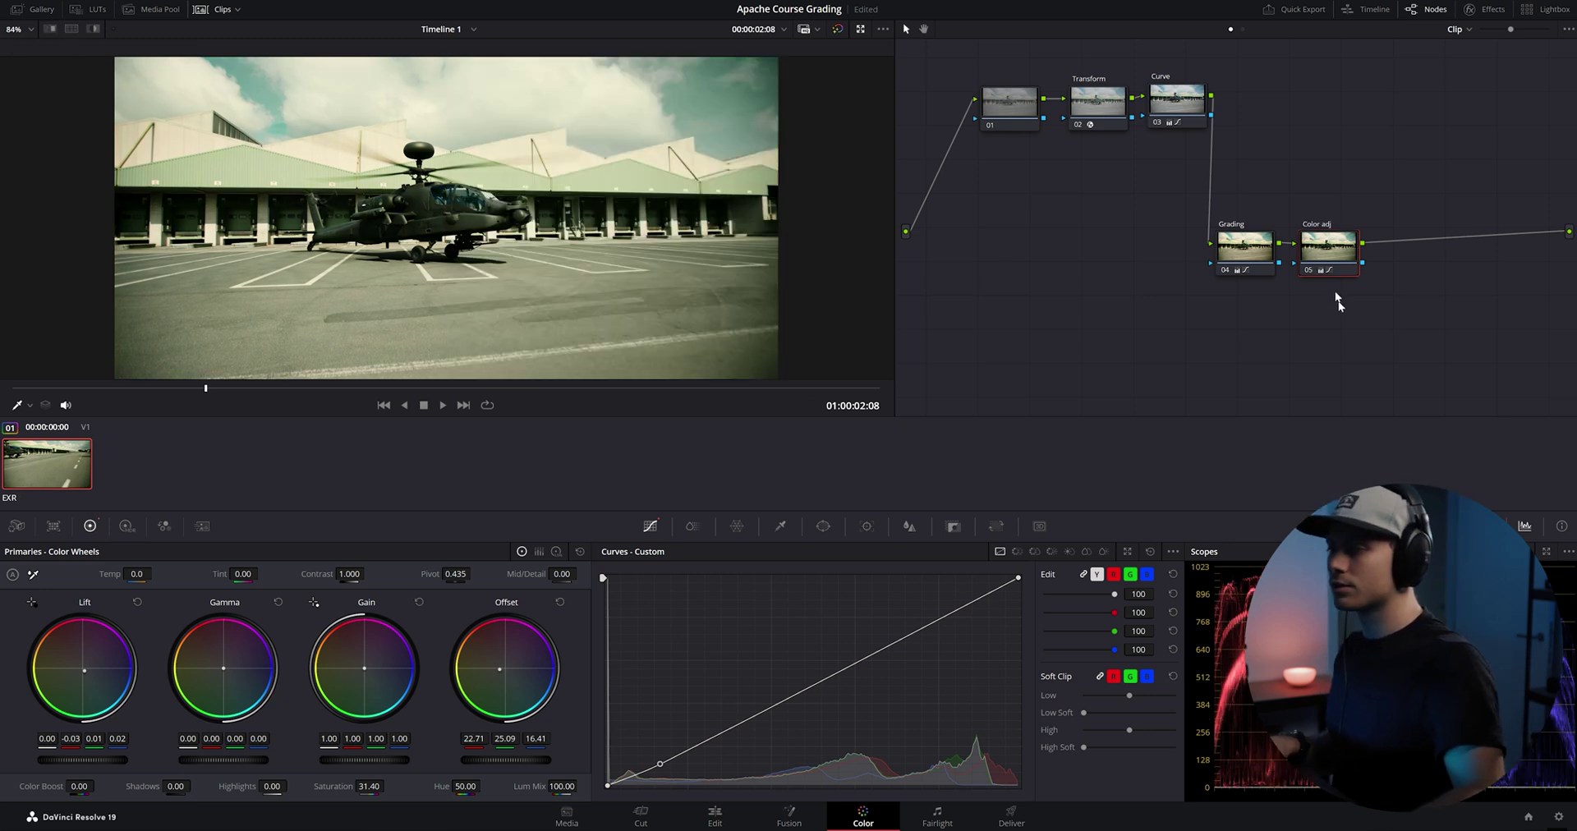
pyautogui.click(1319, 268)
pyautogui.click(1319, 268)
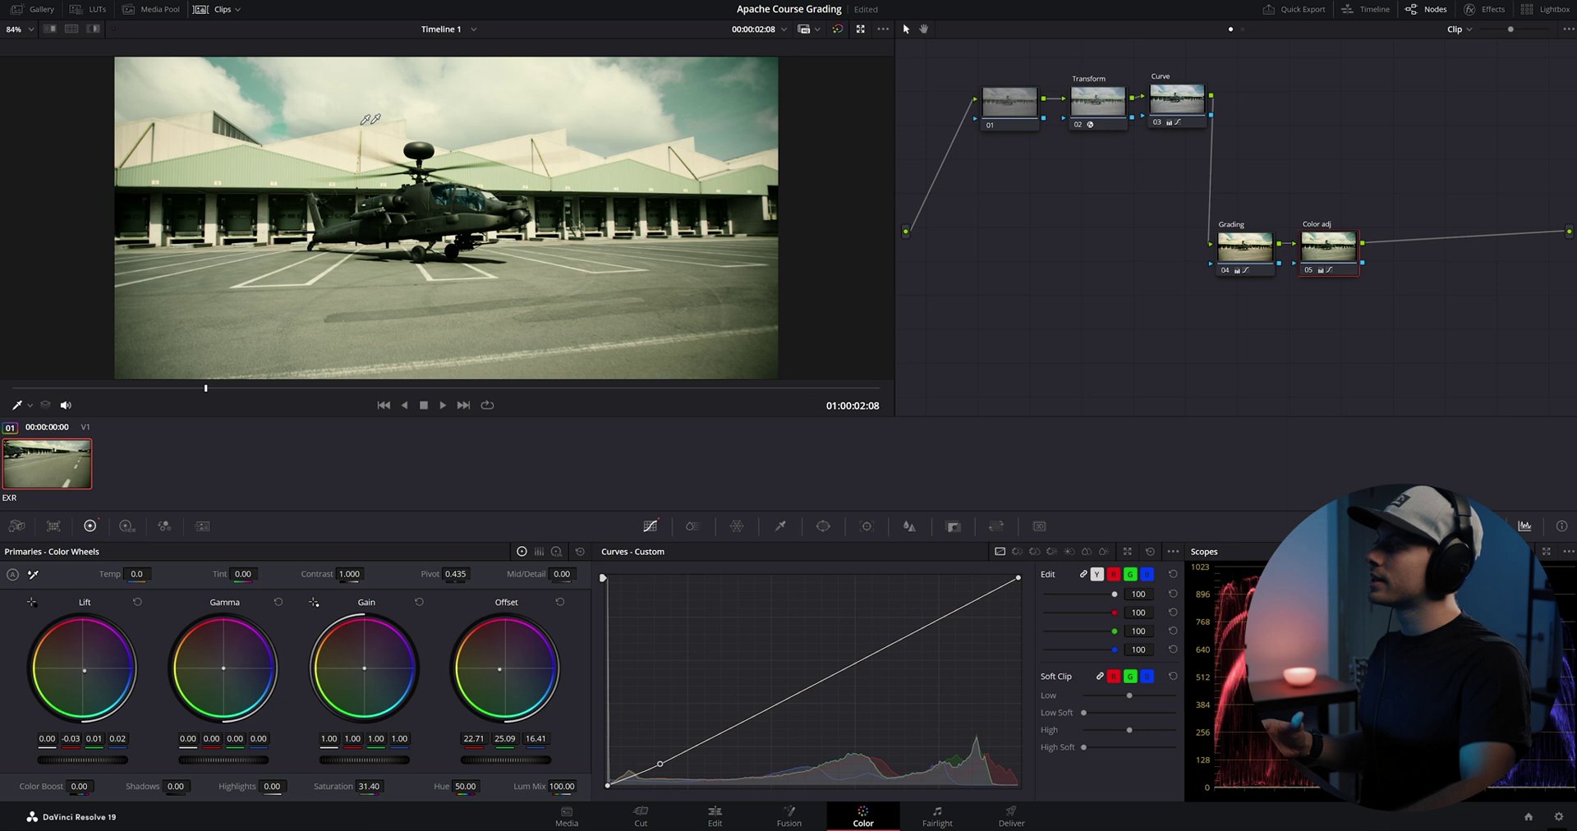
pyautogui.click(50, 30)
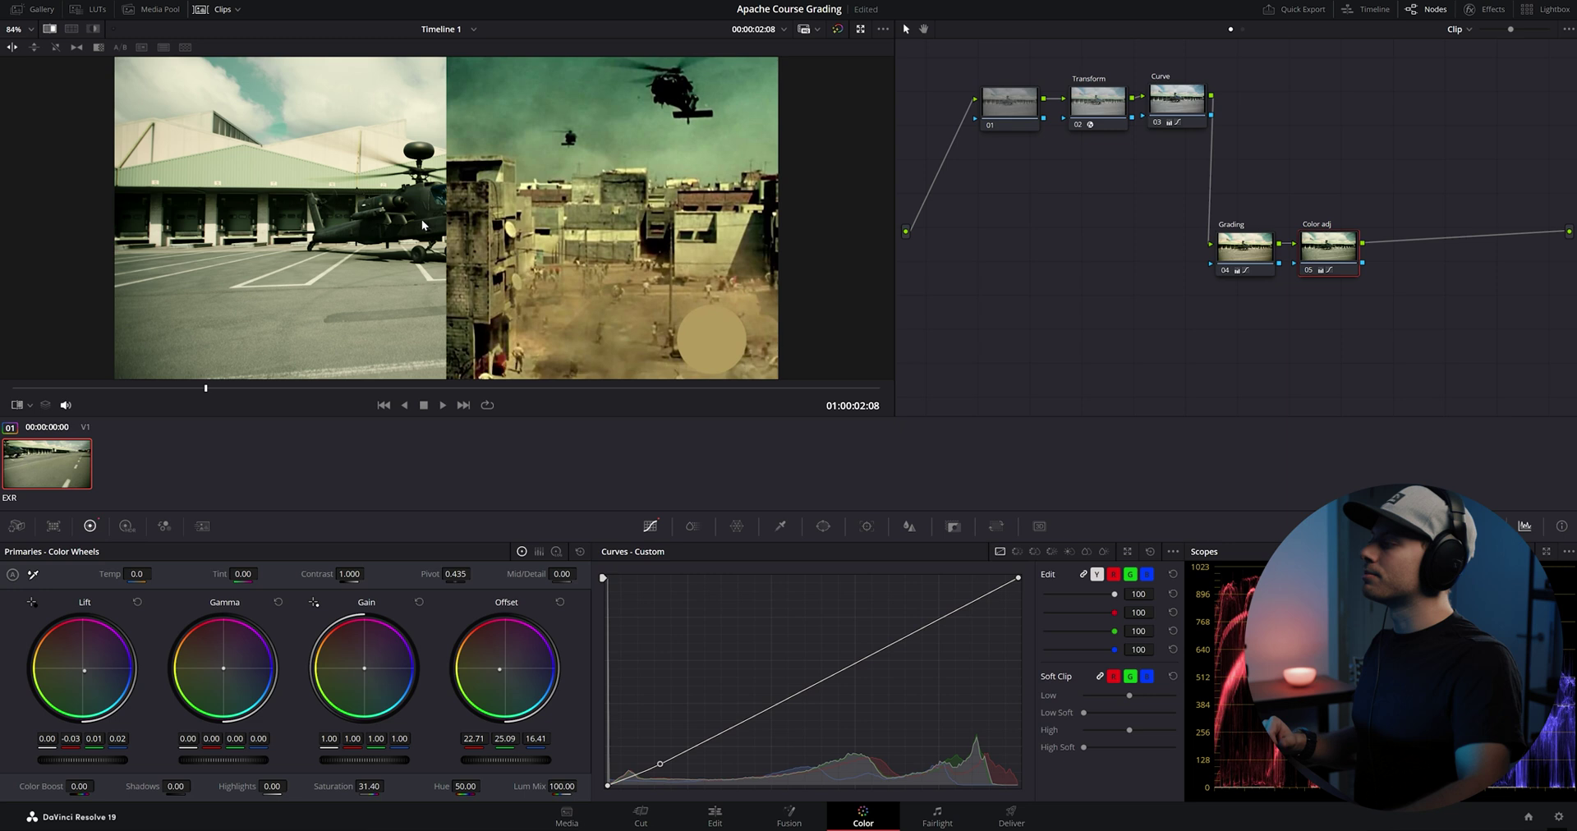
pyautogui.click(50, 29)
# Step: Bypass the Color adj, Grading, Curve and Transform nodes to view the ungraded image
pyautogui.hotkey('ctrl', 'd')
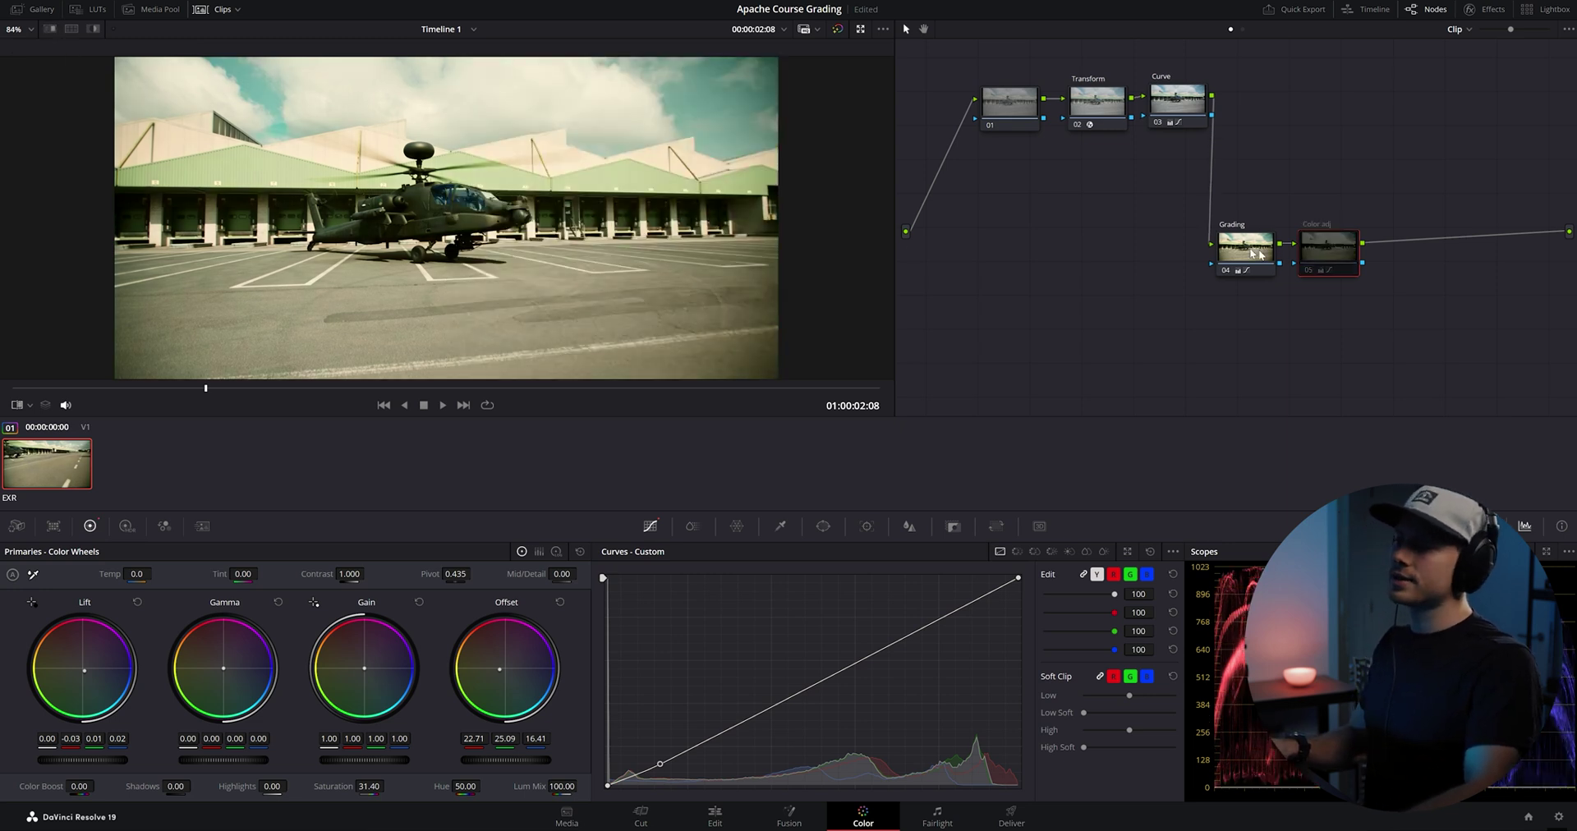
pyautogui.click(1245, 246)
pyautogui.hotkey('ctrl', 'd')
pyautogui.click(1177, 98)
pyautogui.hotkey('ctrl', 'd')
pyautogui.click(1096, 100)
pyautogui.hotkey('ctrl', 'd')
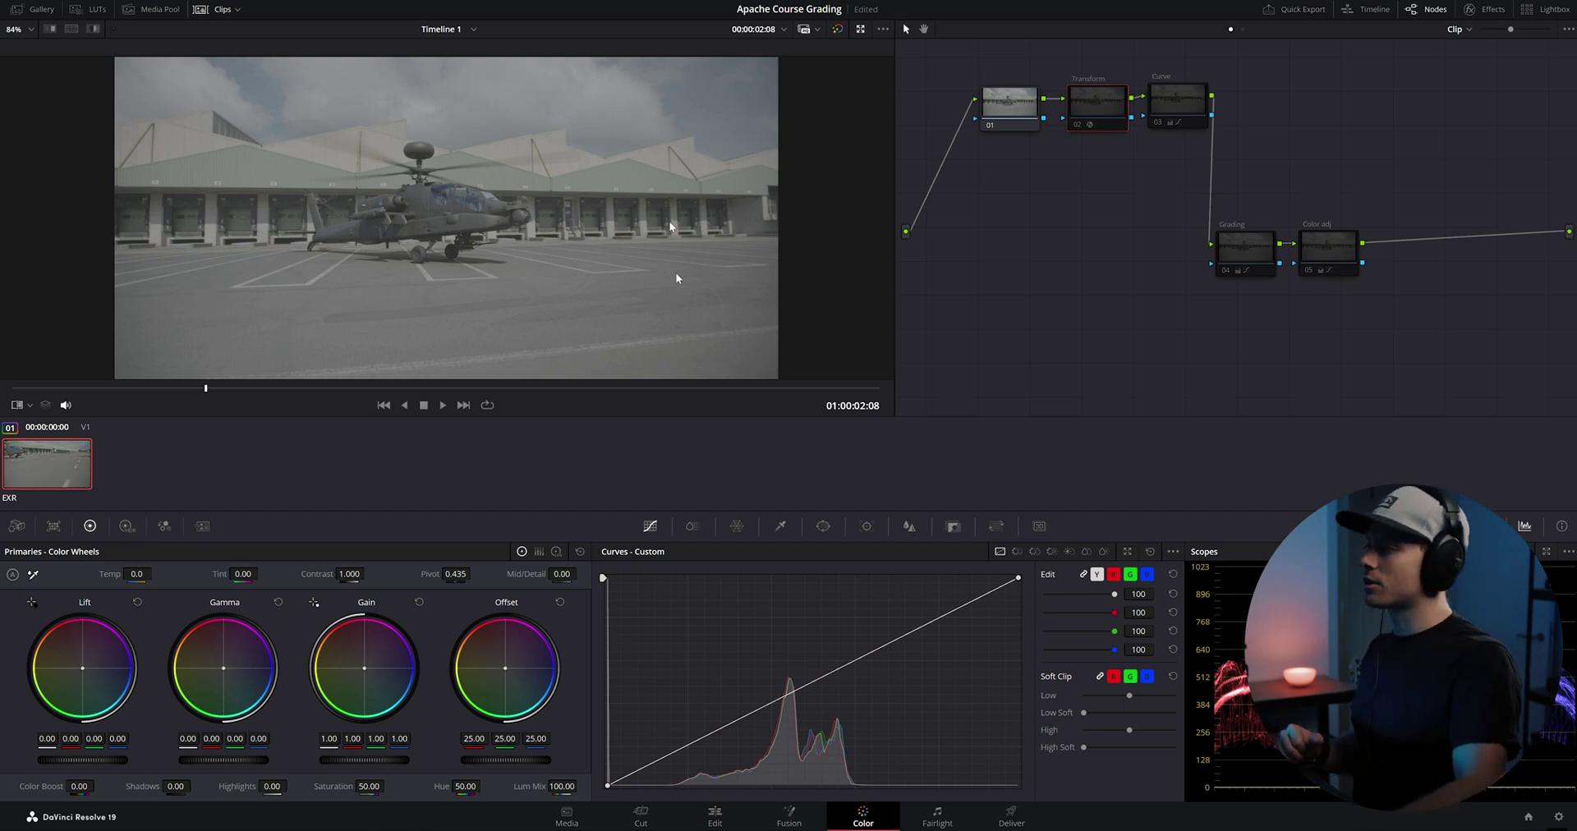
# Step: Re-enable the Transform, Curve, Grading and Color adj nodes to restore the full grade
pyautogui.click(1078, 124)
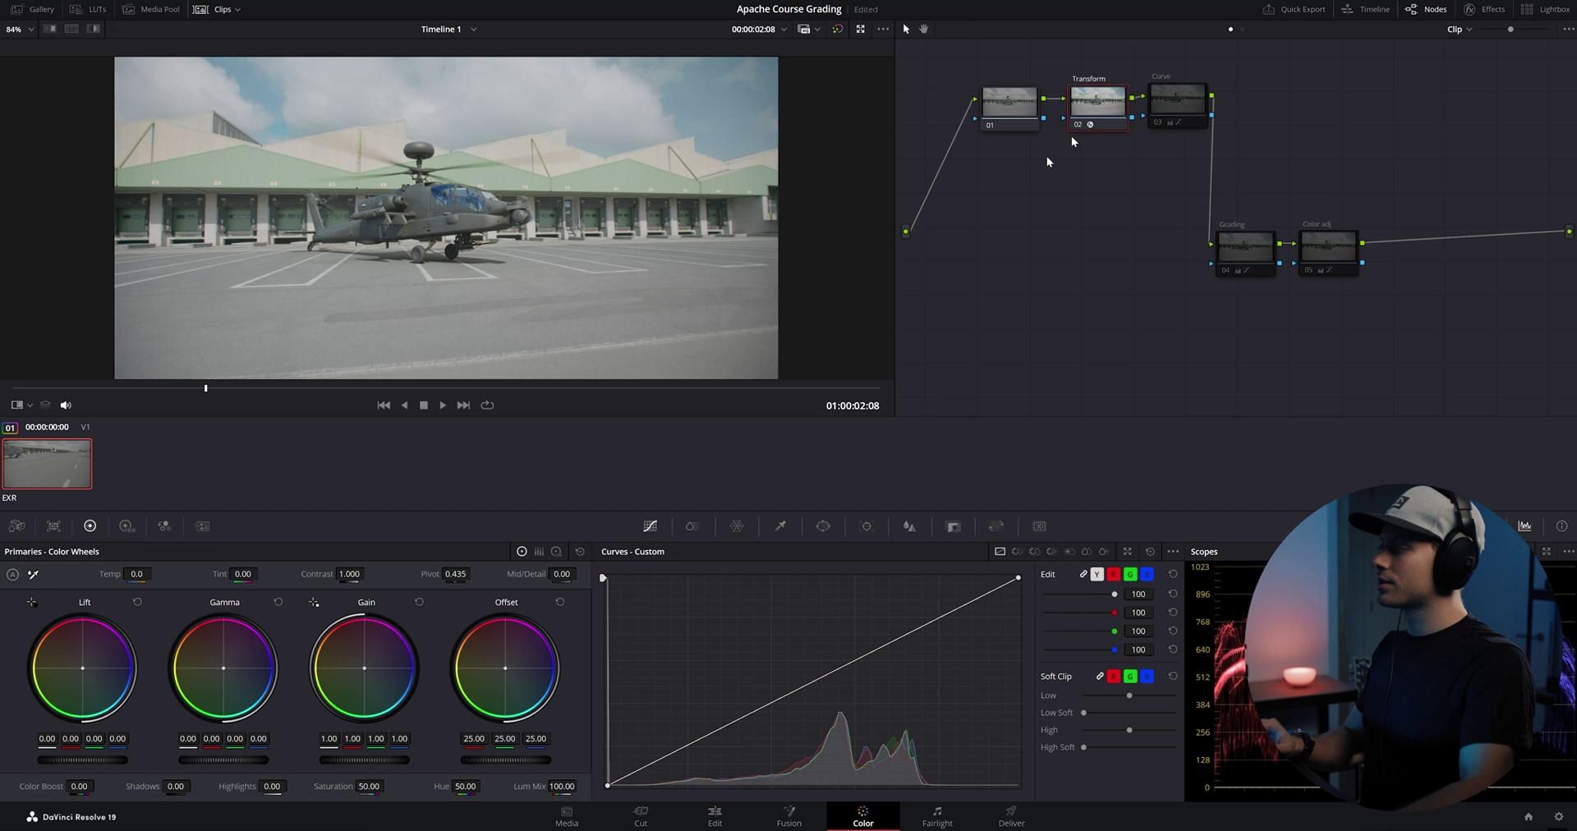
pyautogui.click(1177, 102)
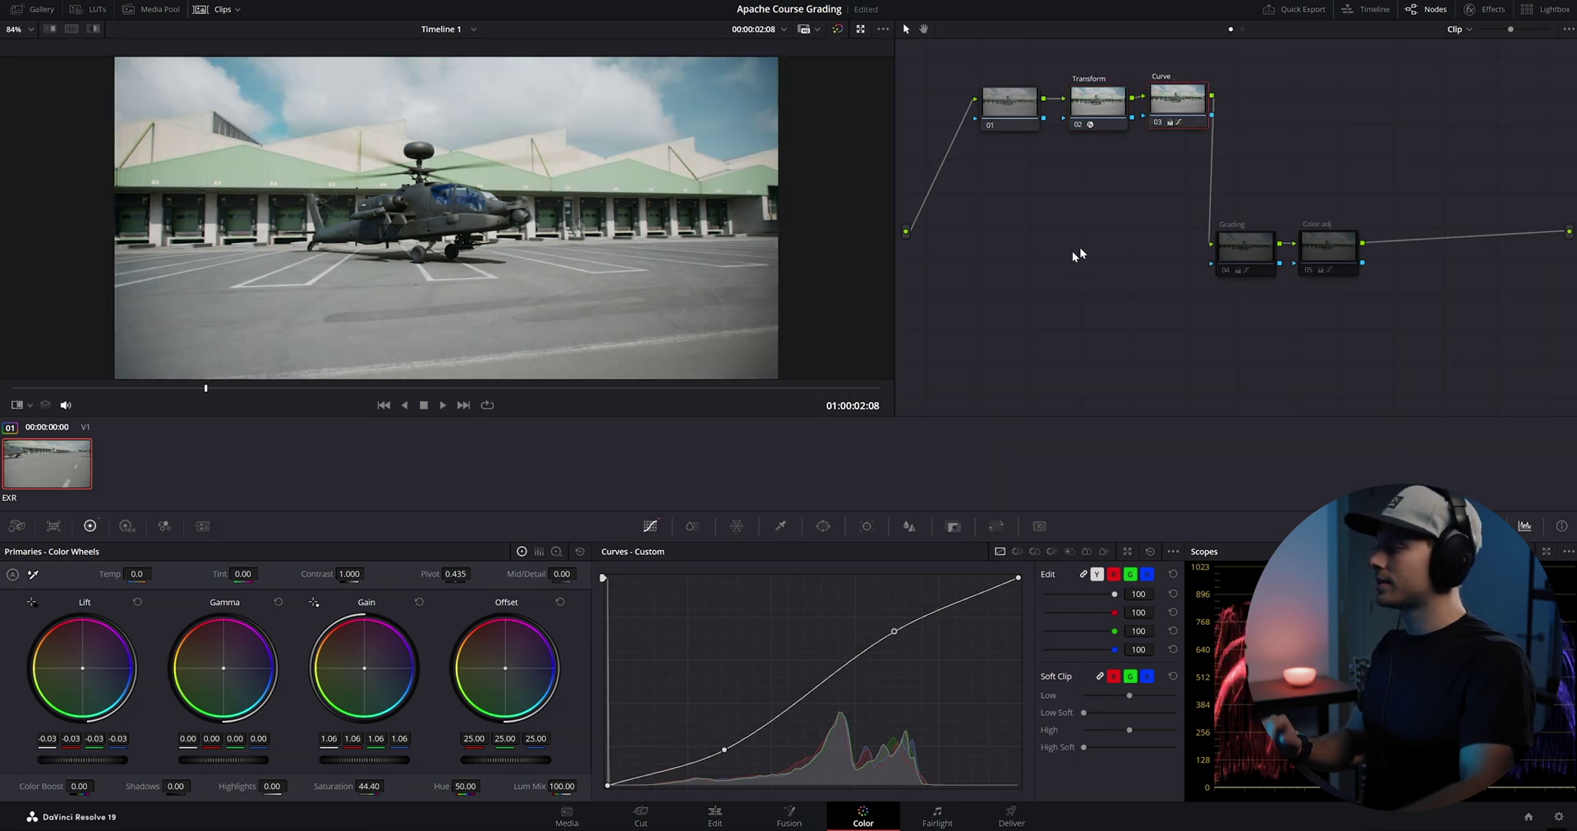
pyautogui.hotkey('ctrl', 'd')
pyautogui.click(1229, 258)
pyautogui.hotkey('ctrl', 'd')
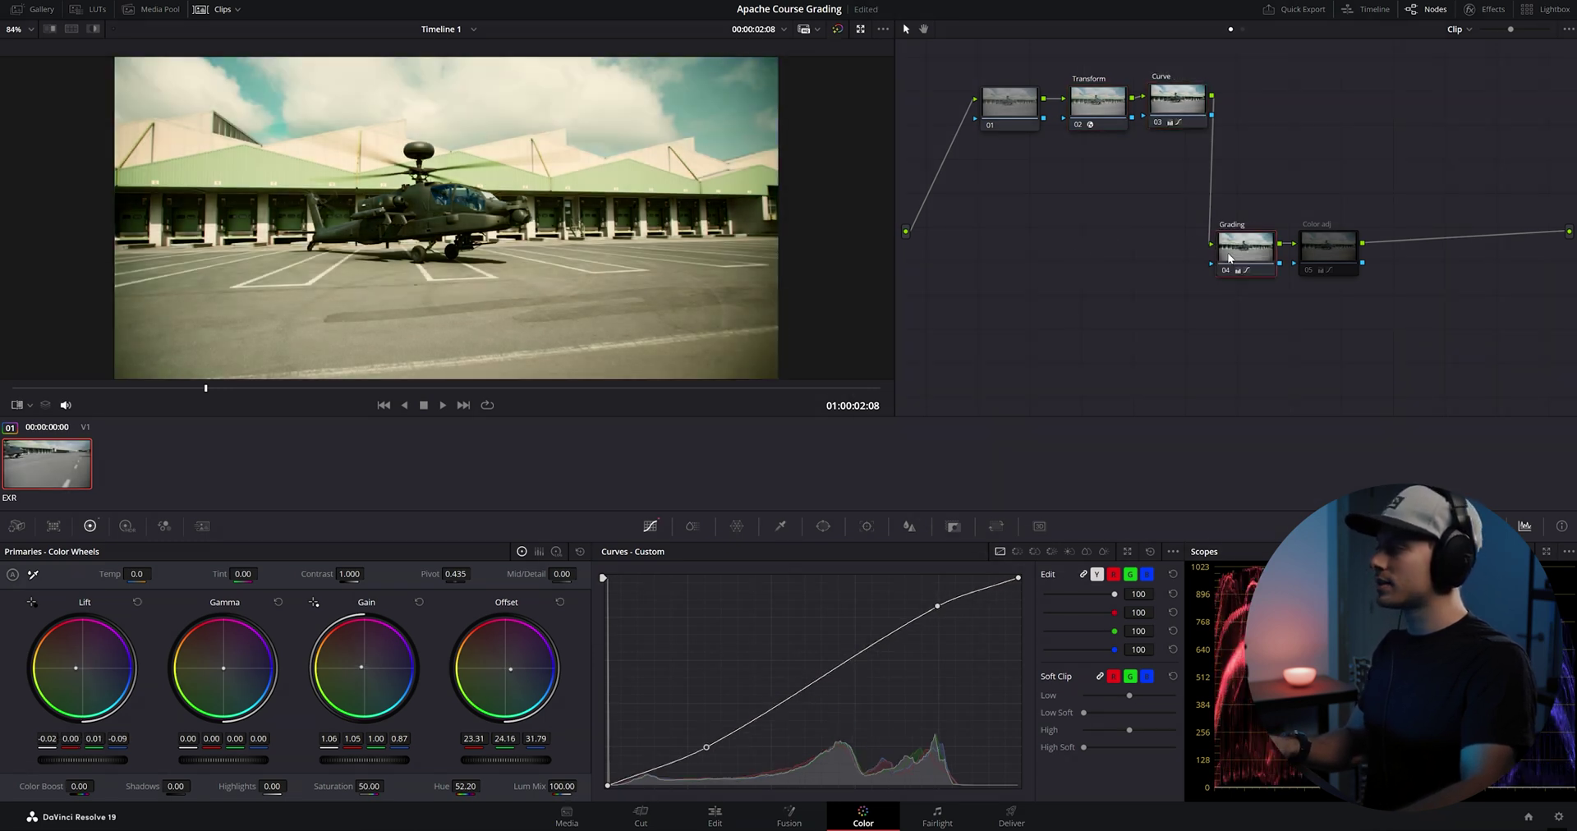
pyautogui.click(1331, 264)
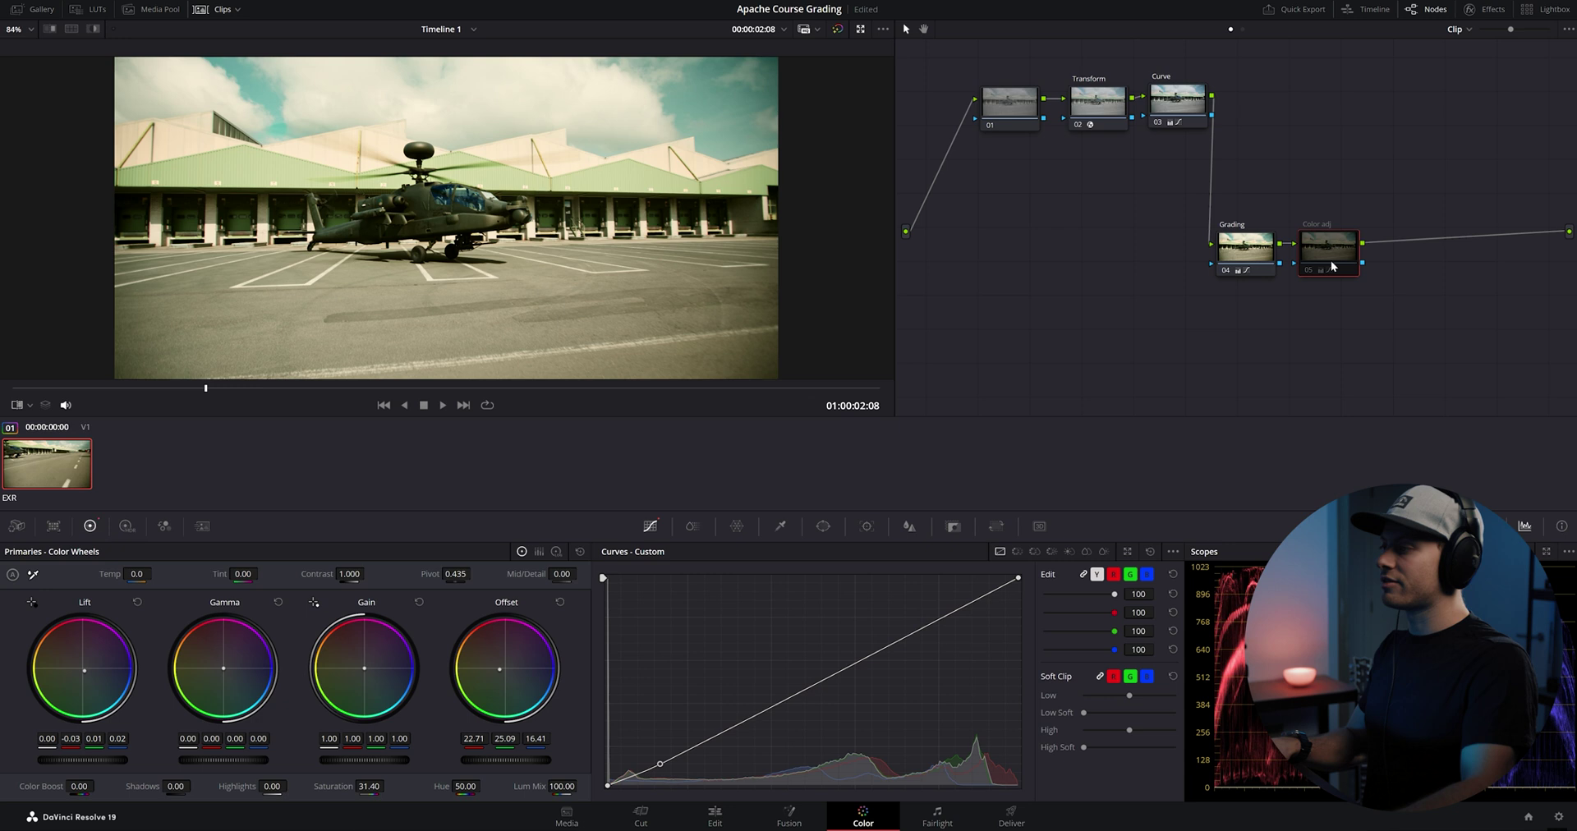
pyautogui.hotkey('ctrl', 'd')
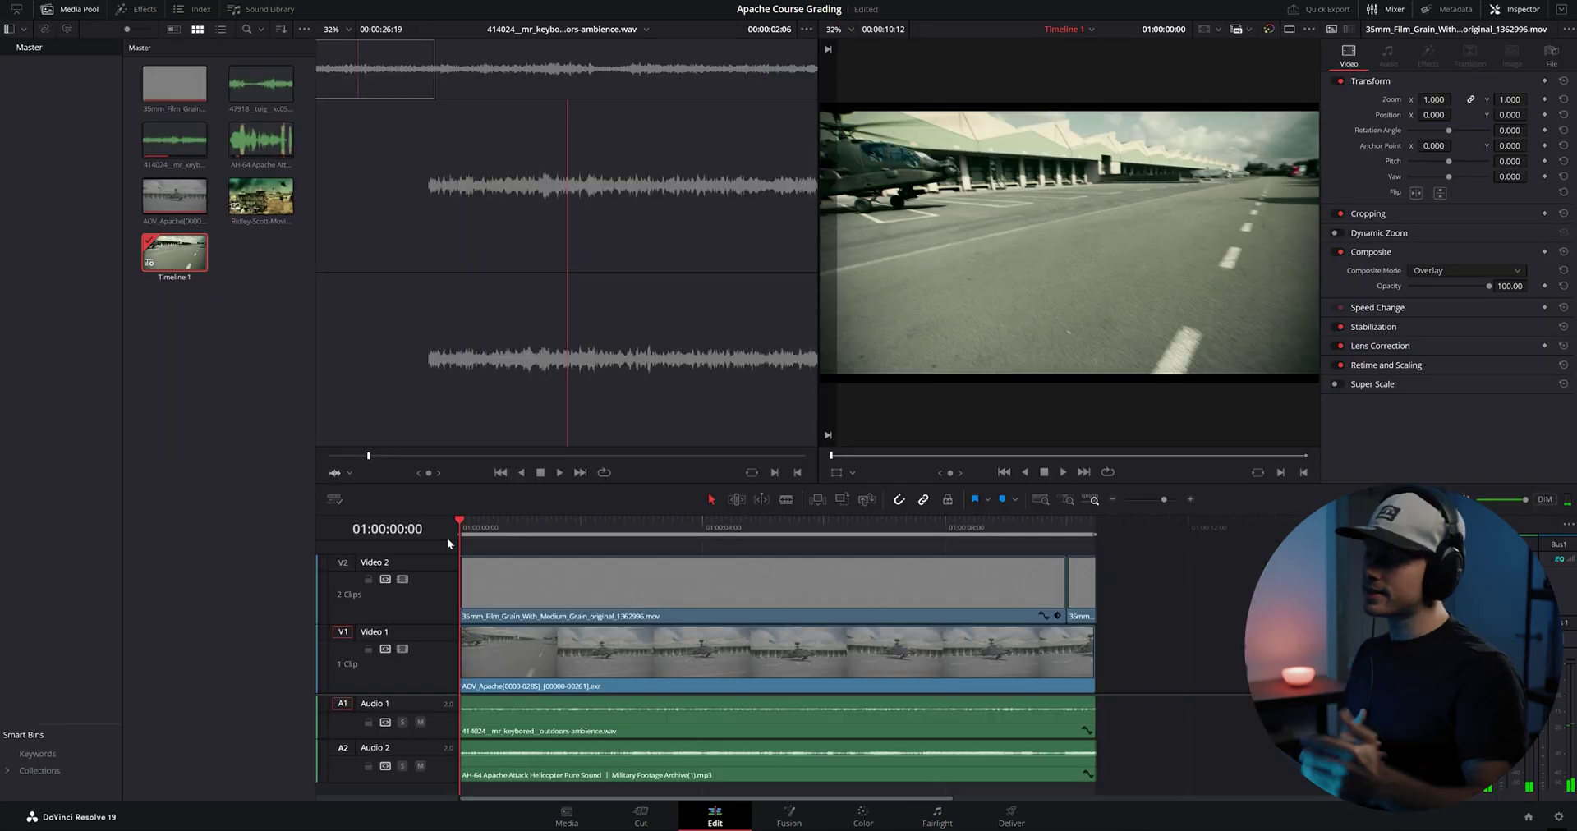
# Step: Play back Timeline 1 with the graded shot, 35mm grain overlay and sound
pyautogui.press('space')
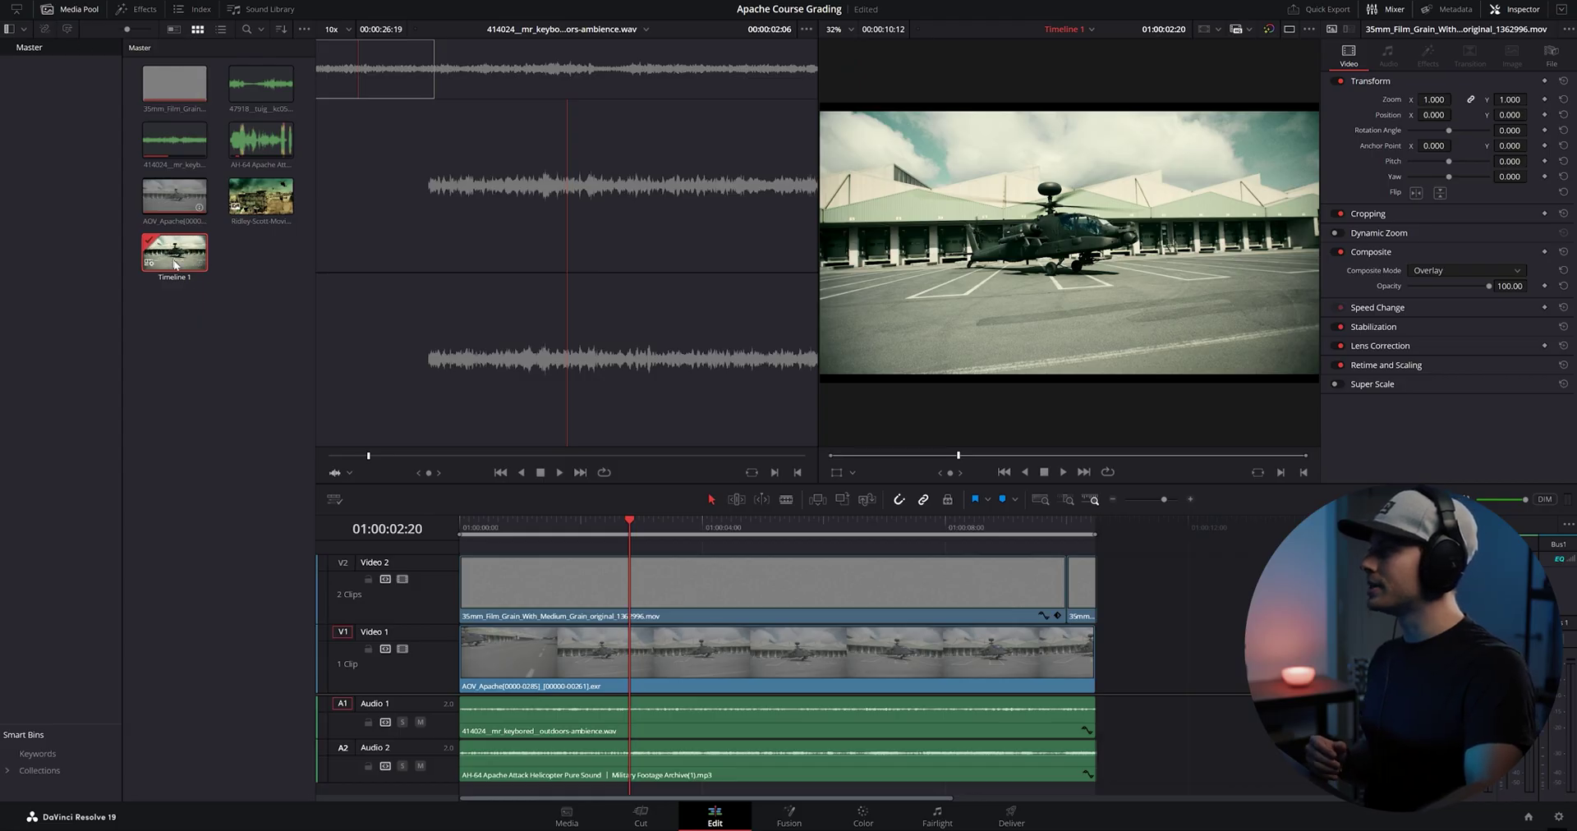
# Step: Confirm Timeline 1's resolution is 3840 x 2160 Ultra HD in Timeline Settings
pyautogui.rightClick(157, 257)
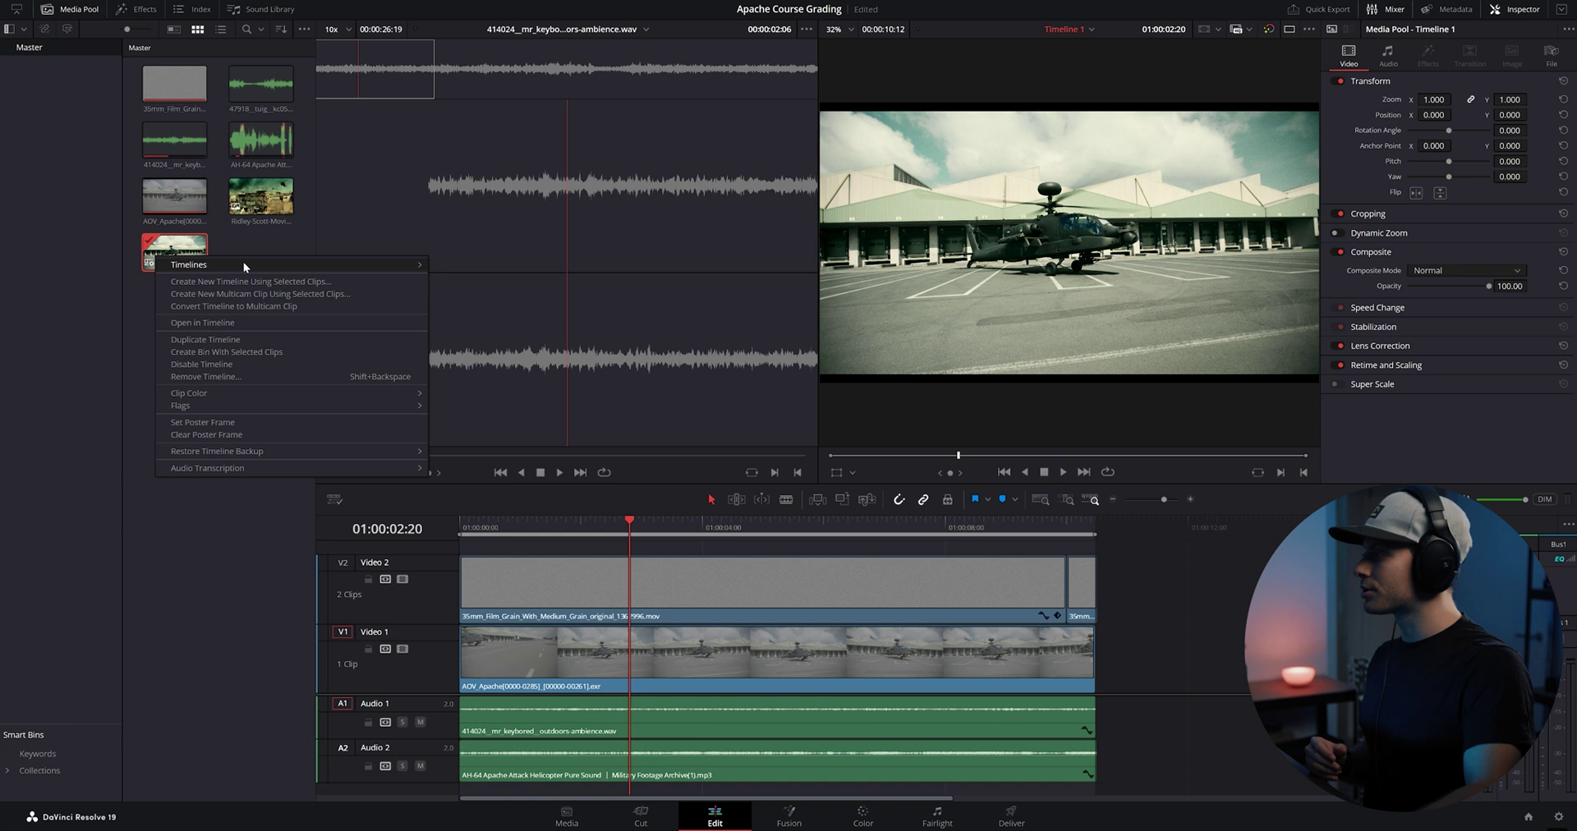
pyautogui.moveTo(244, 264)
pyautogui.click(485, 271)
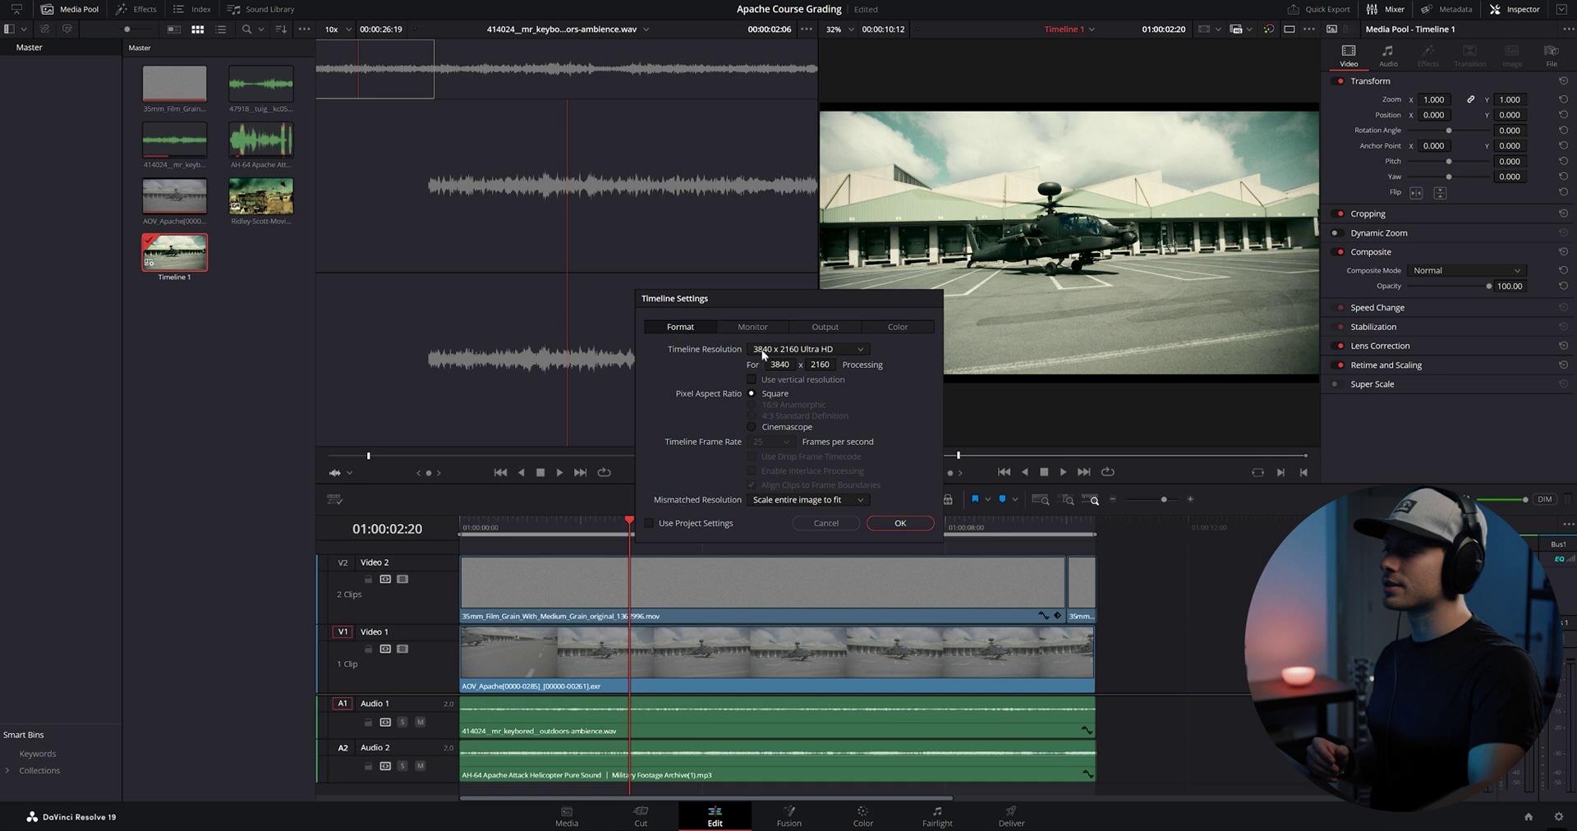
pyautogui.click(897, 525)
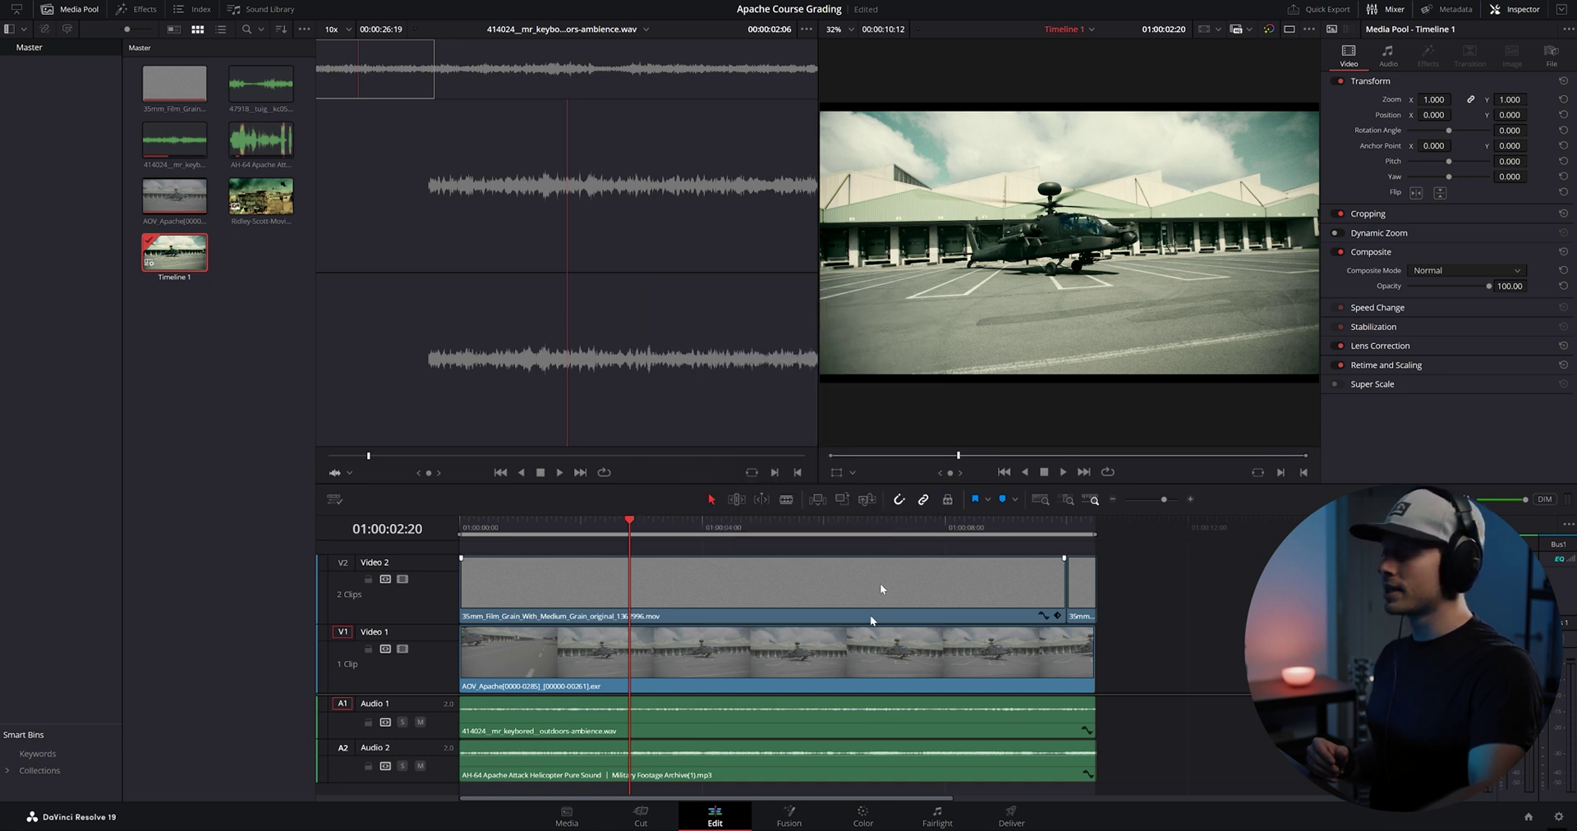
# Step: On the Deliver page, keep MP4 as the render output format
pyautogui.click(1011, 817)
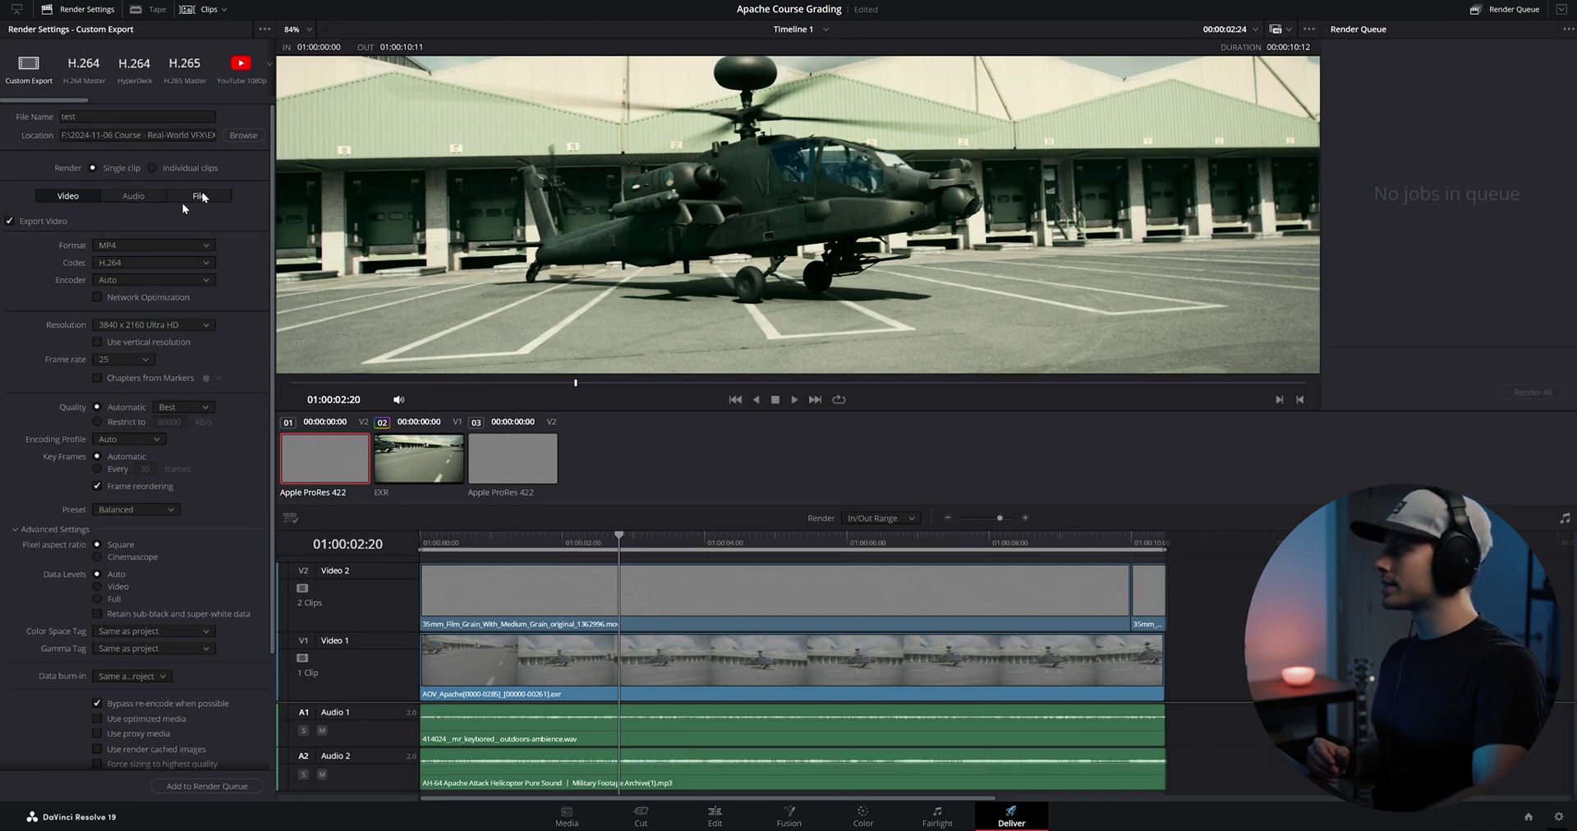
pyautogui.scroll(-2, 269, 167)
pyautogui.scroll(2, 269, 182)
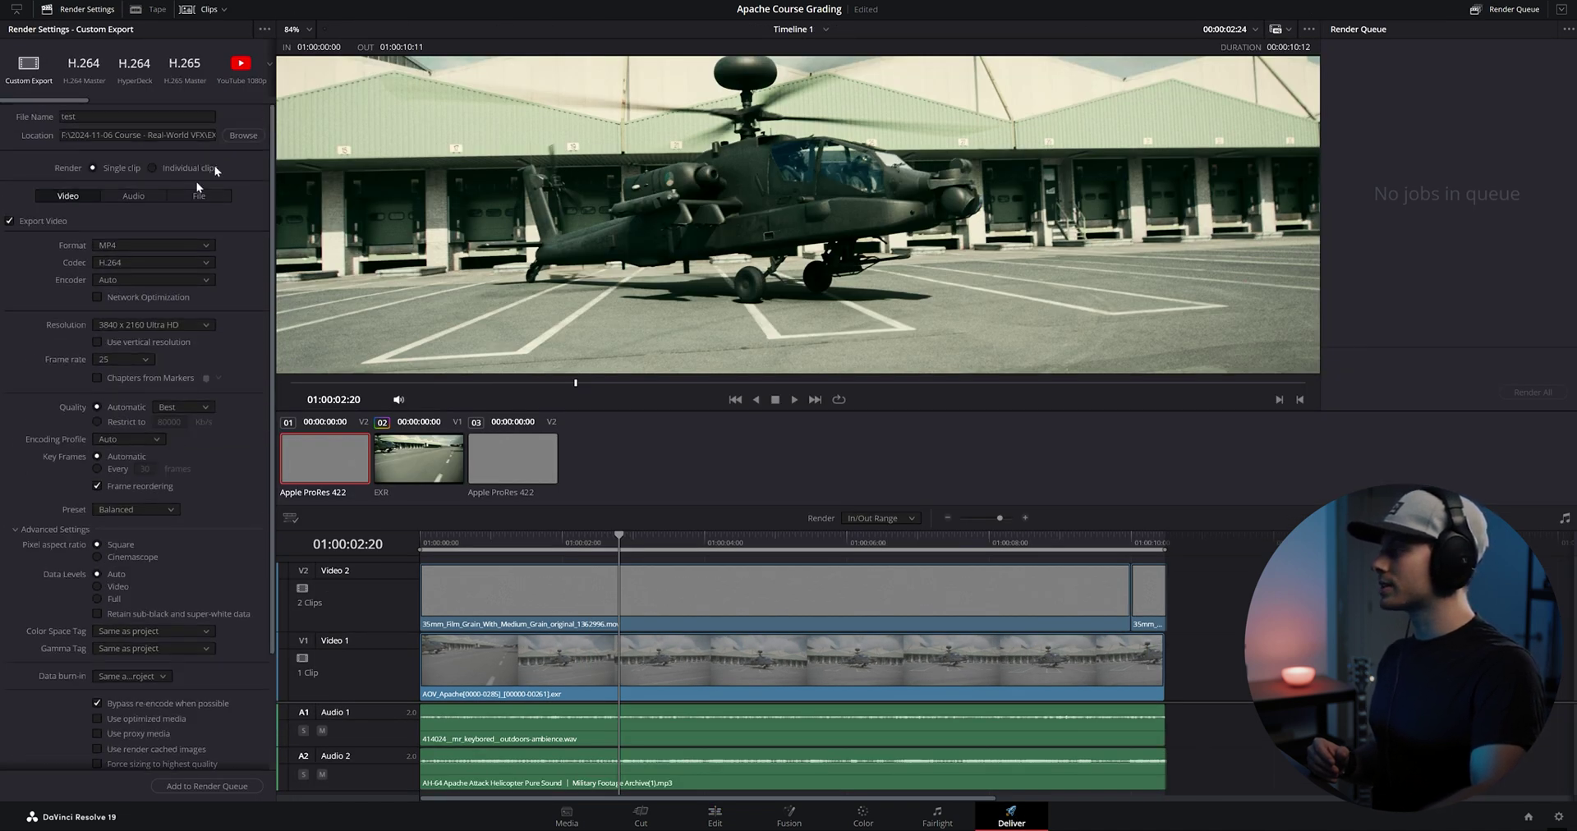
pyautogui.click(108, 244)
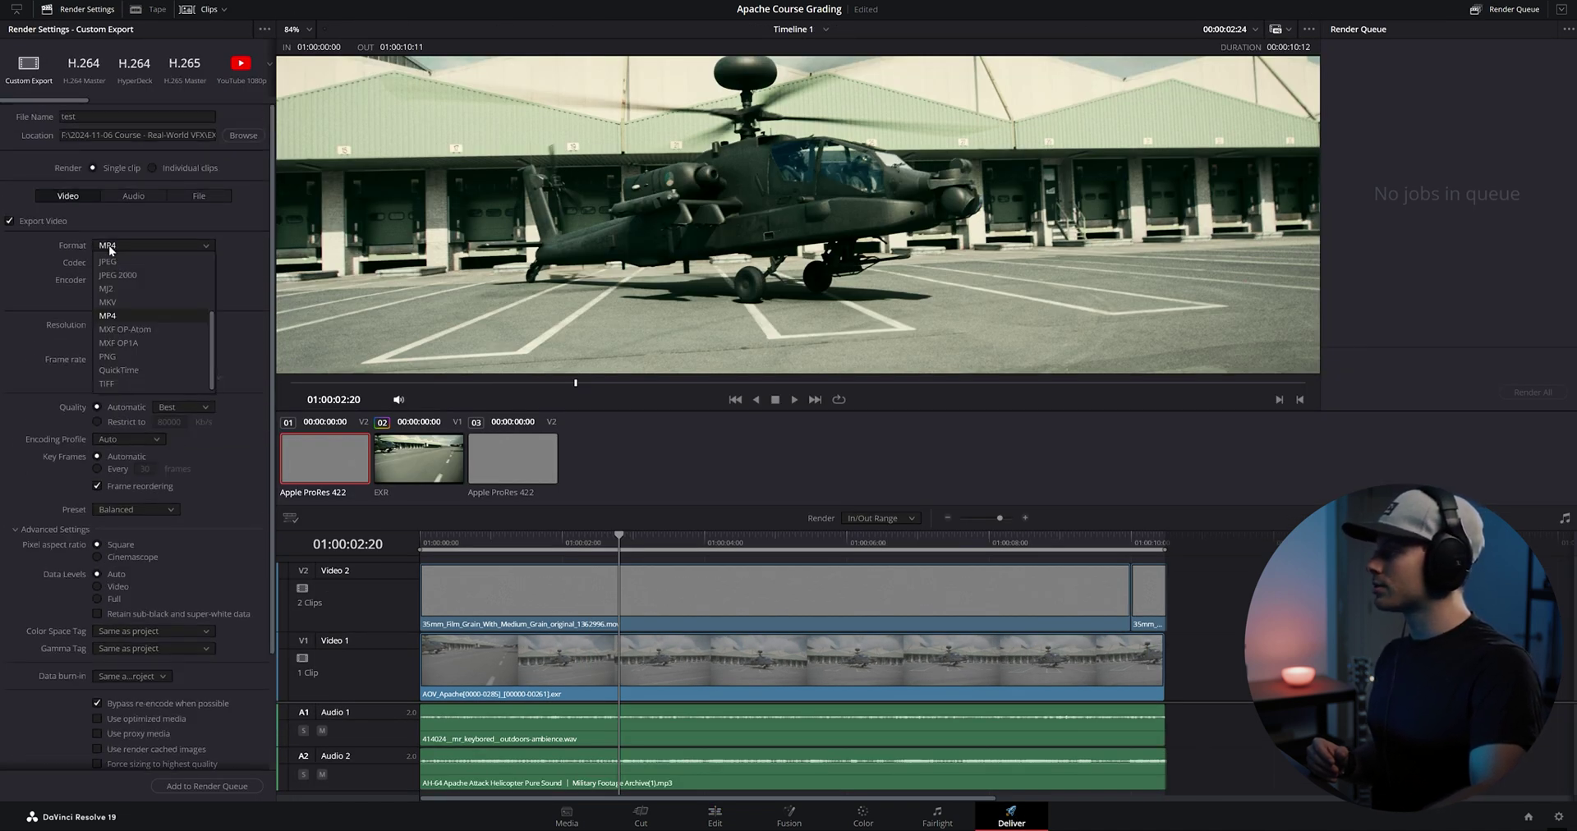
pyautogui.click(112, 314)
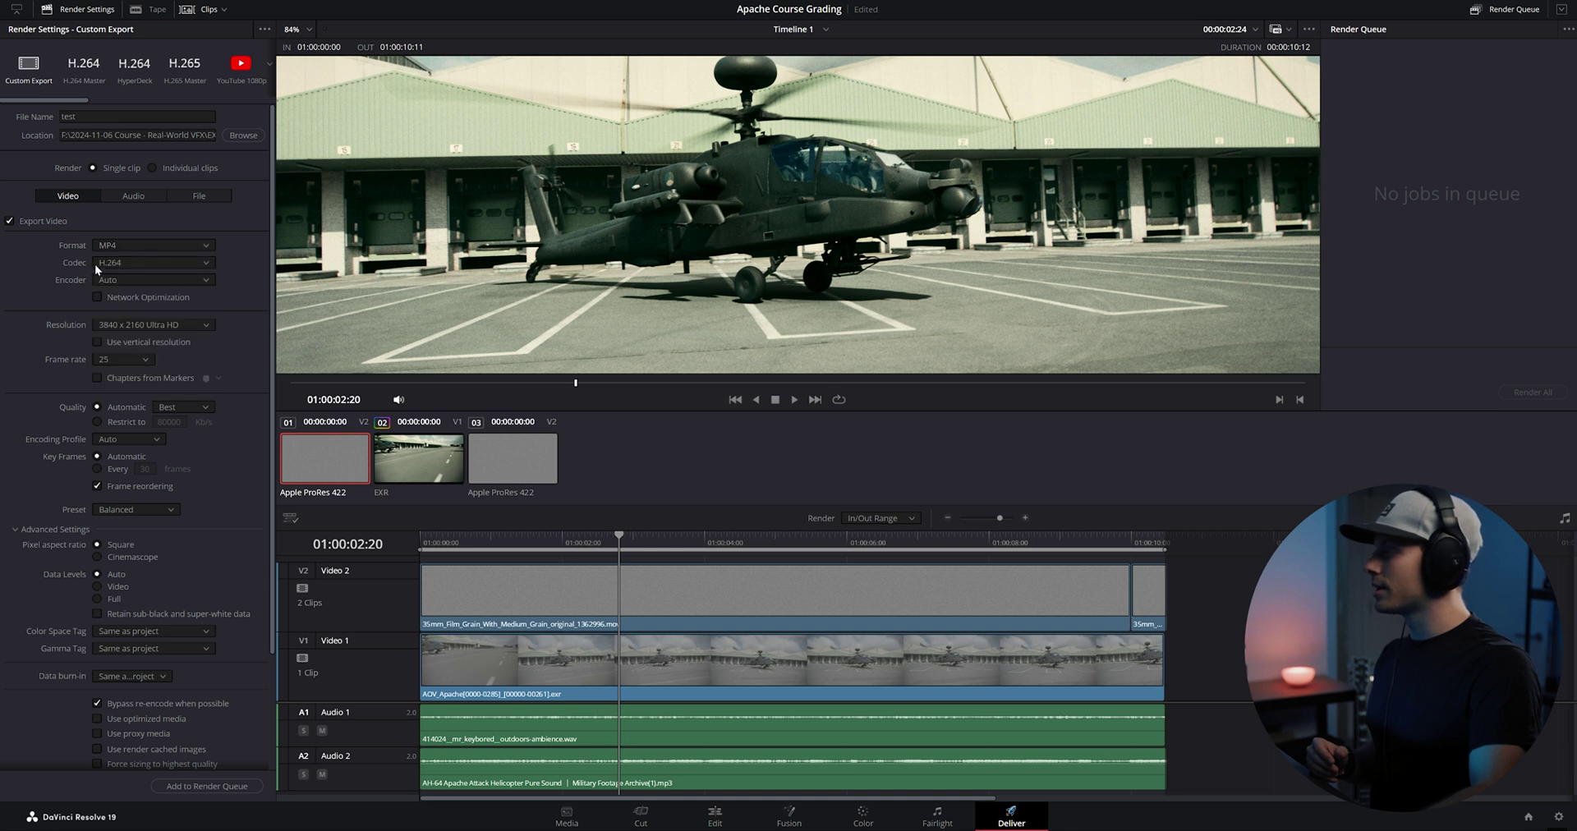
# Step: Keep the 3840 x 2160 resolution and extend the render out point one frame later
pyautogui.scroll(-1, 271, 251)
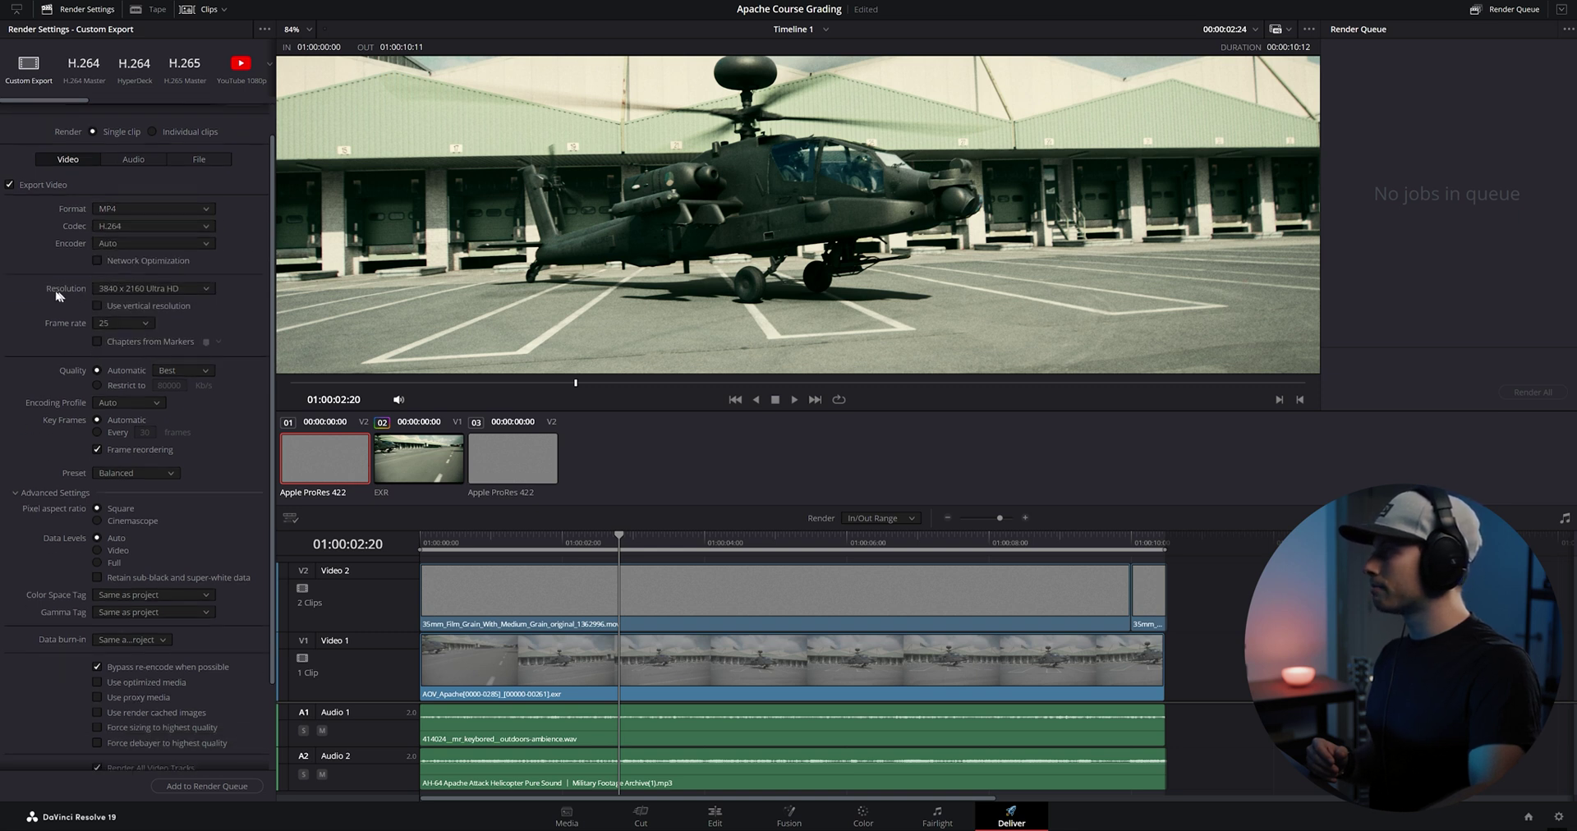
pyautogui.click(119, 291)
pyautogui.click(230, 263)
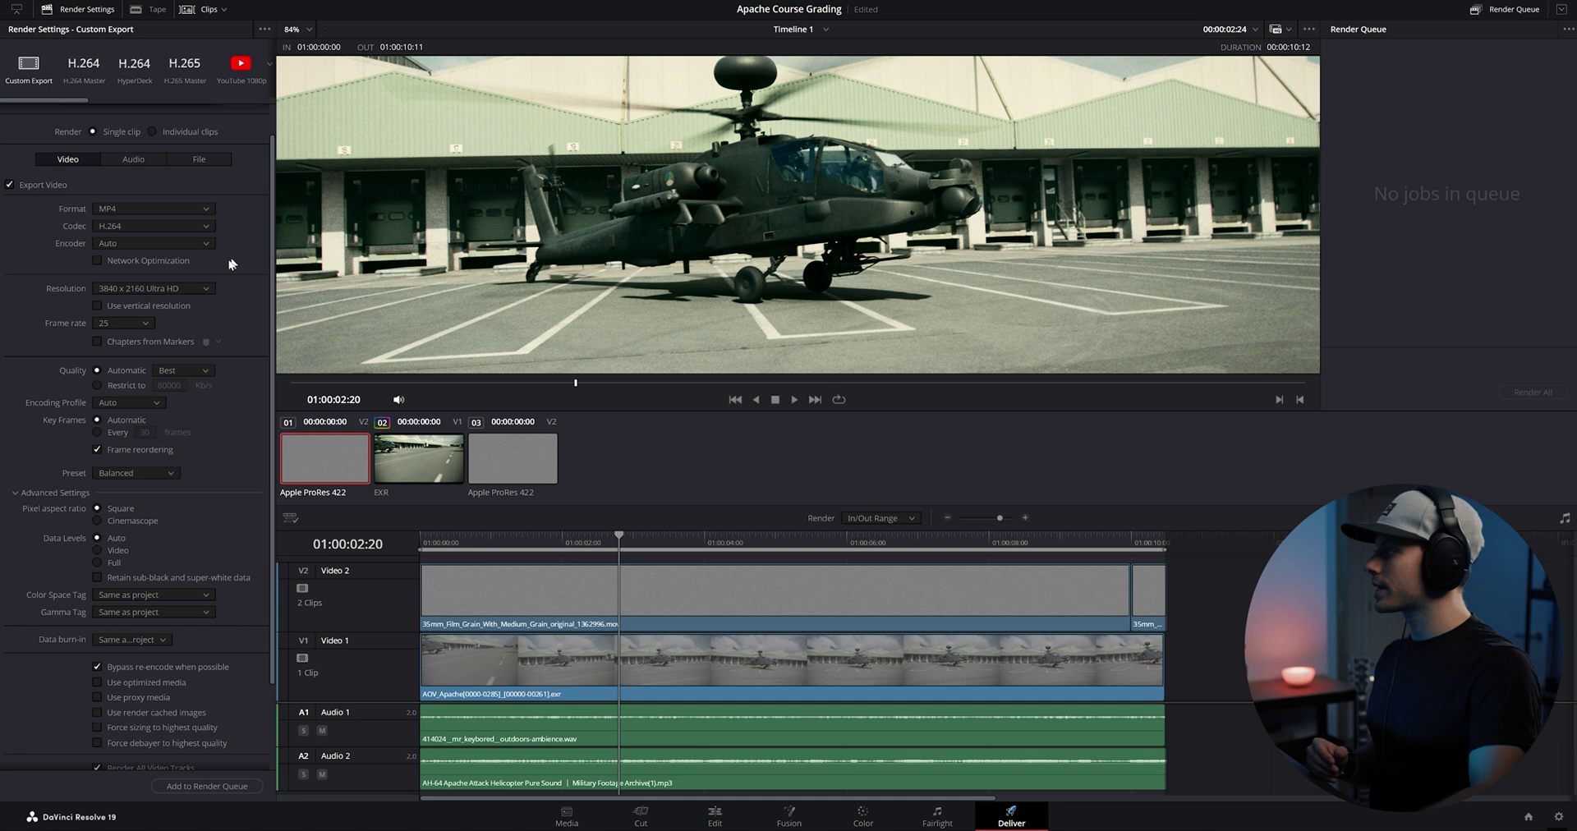
pyautogui.scroll(-1, 255, 261)
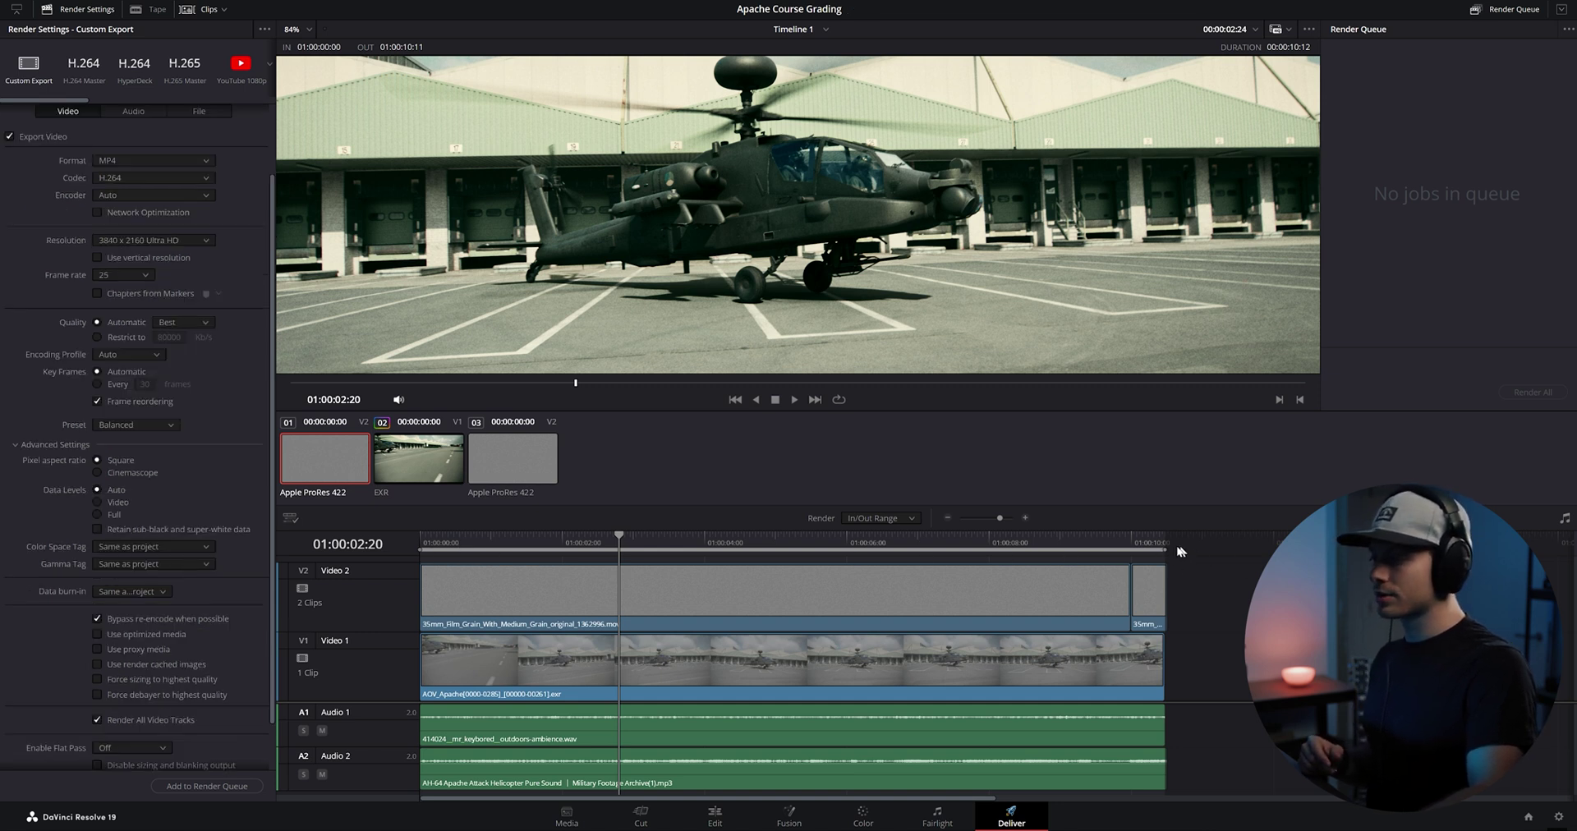
pyautogui.moveTo(1163, 548)
pyautogui.mouseDown()
pyautogui.moveTo(1168, 574)
pyautogui.moveTo(1162, 547)
pyautogui.mouseUp()
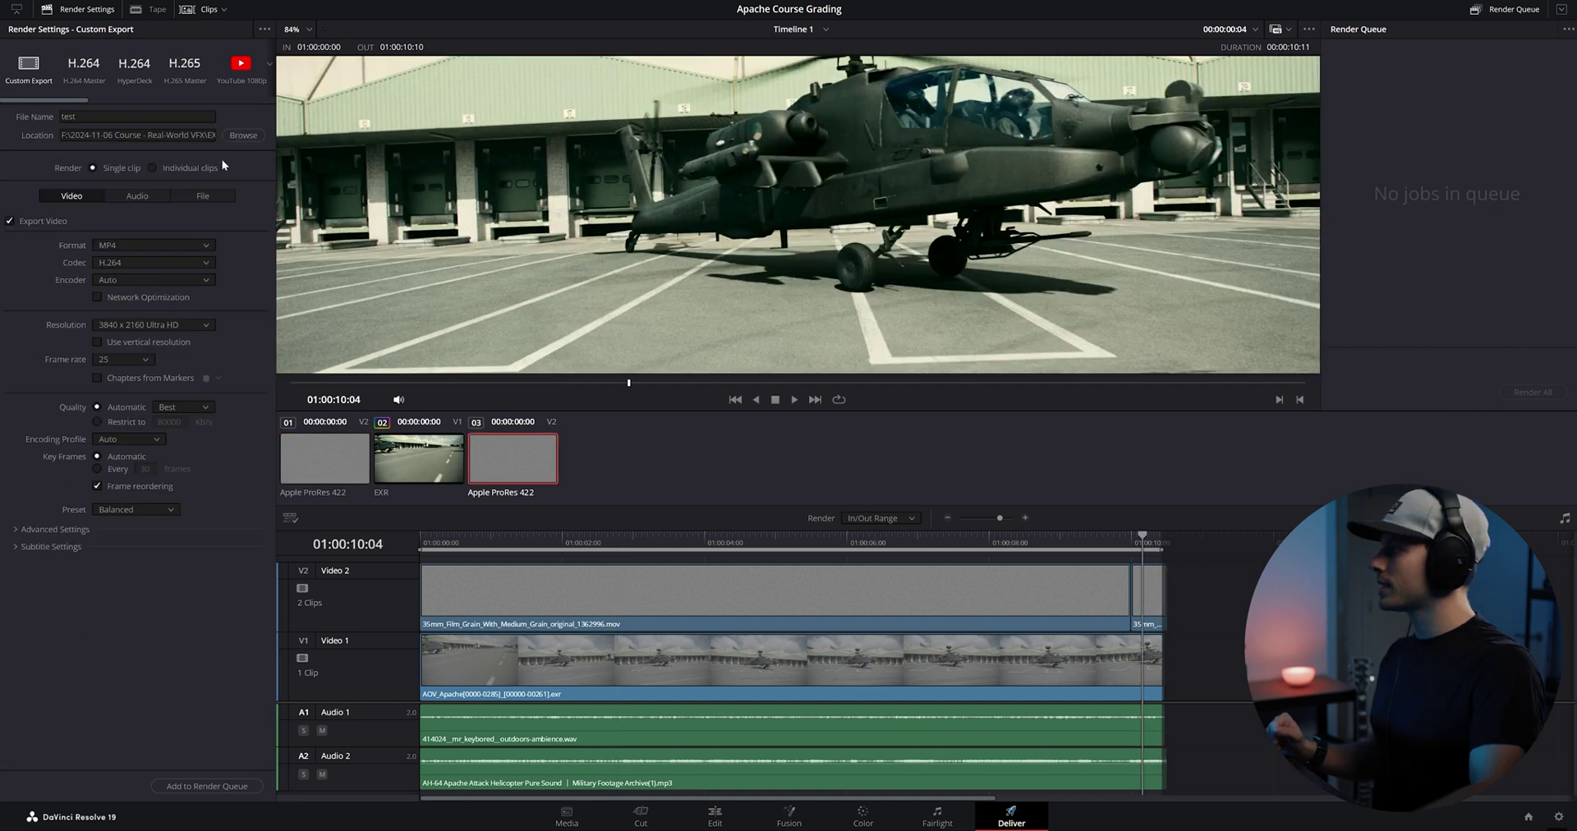
# Step: Replace the export file name with 'Apache_final'
pyautogui.click(75, 116)
pyautogui.press('BackSpace')
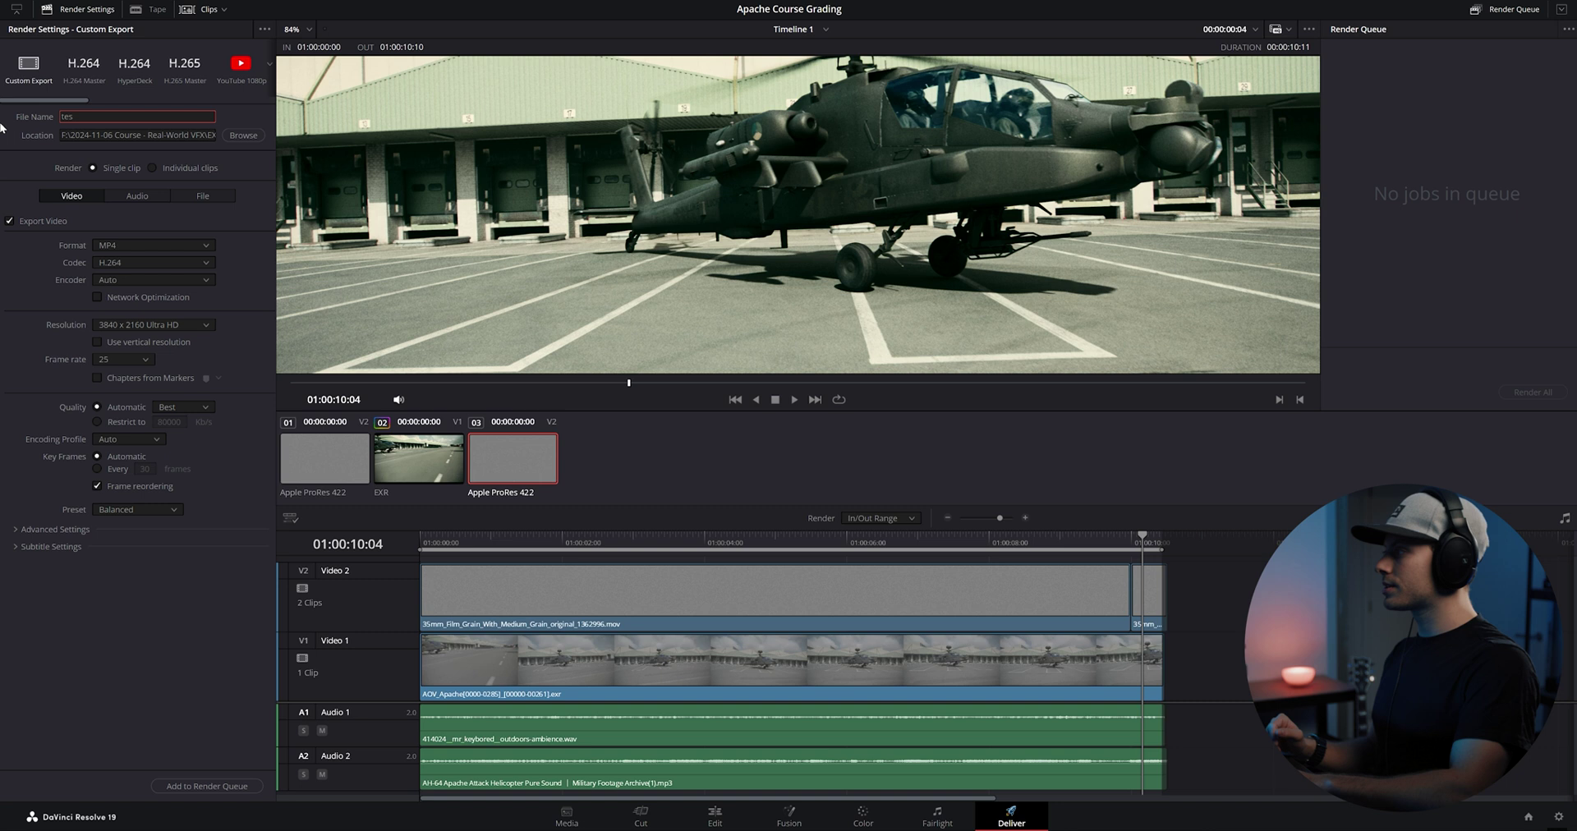
pyautogui.press('BackSpace')
pyautogui.press('BackSpace')
pyautogui.press('BackSpace')
pyautogui.write('Apache')
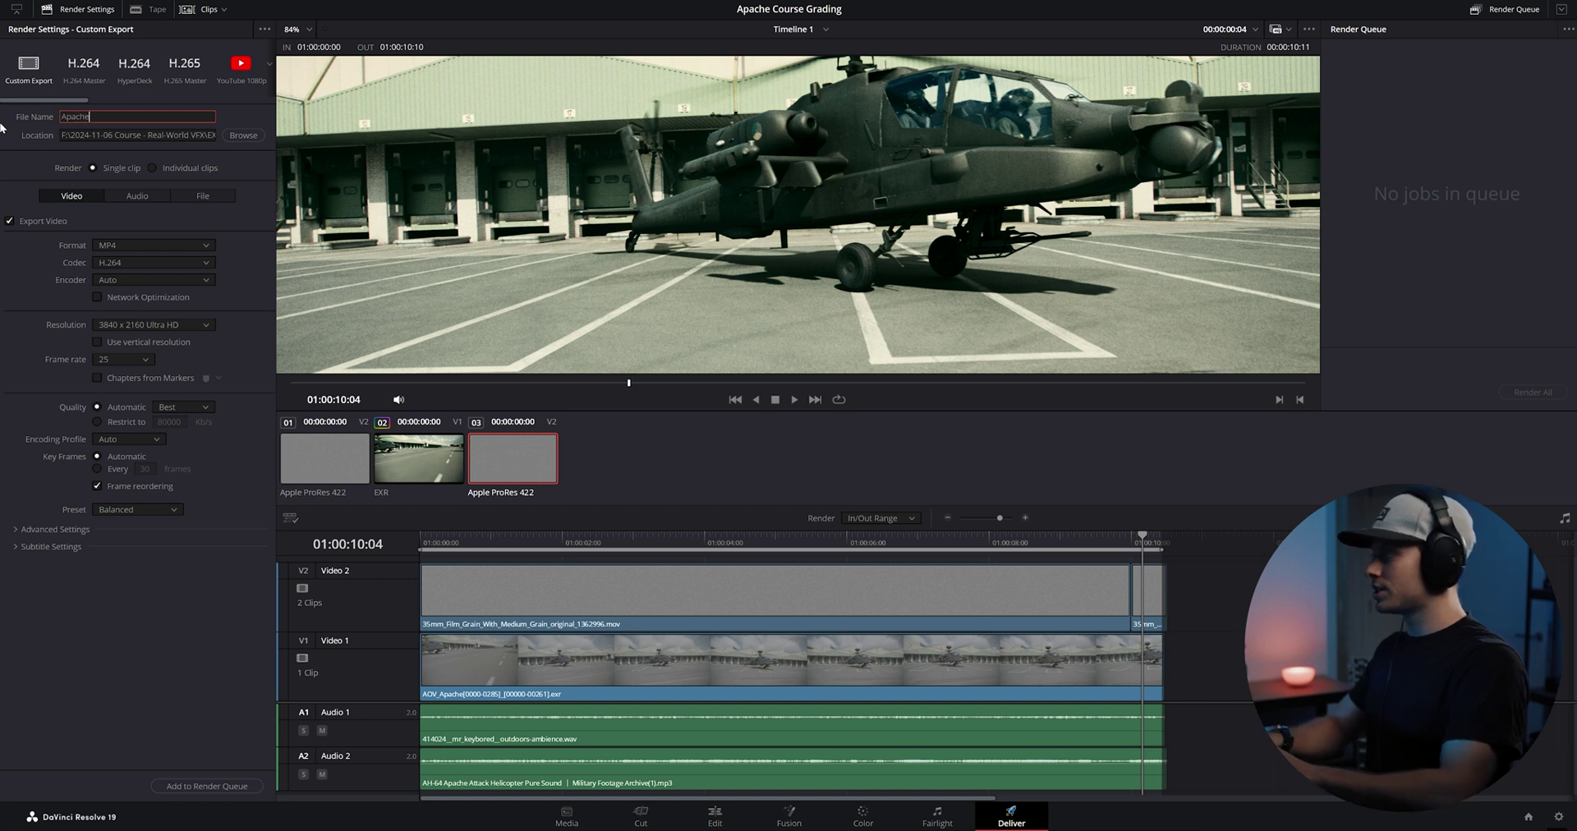
pyautogui.write('_final')
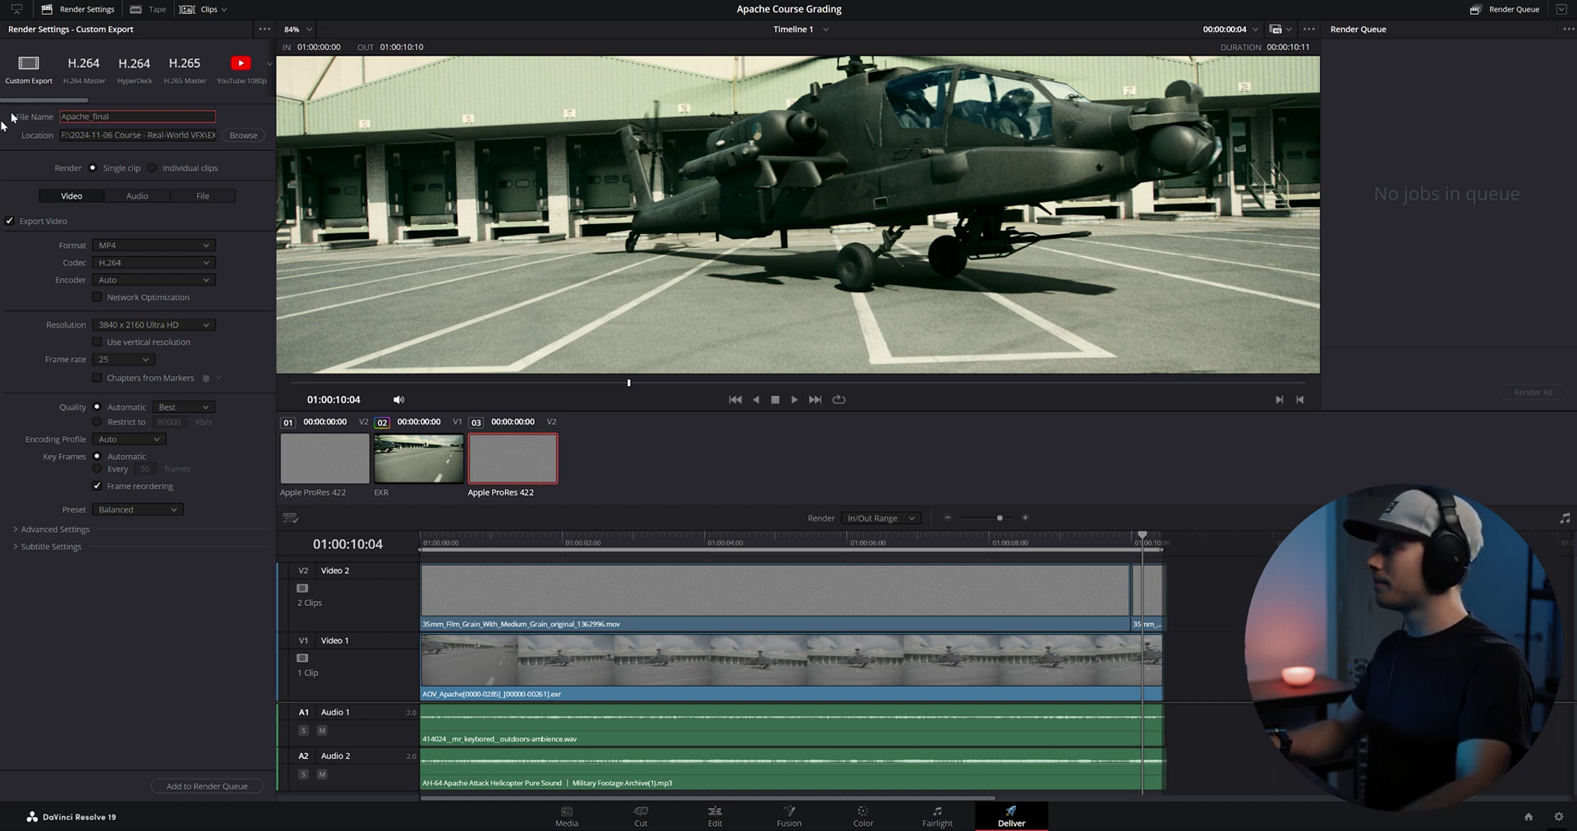
# Step: Confirm the save folder, add the job to the Render Queue, and render it
pyautogui.click(239, 135)
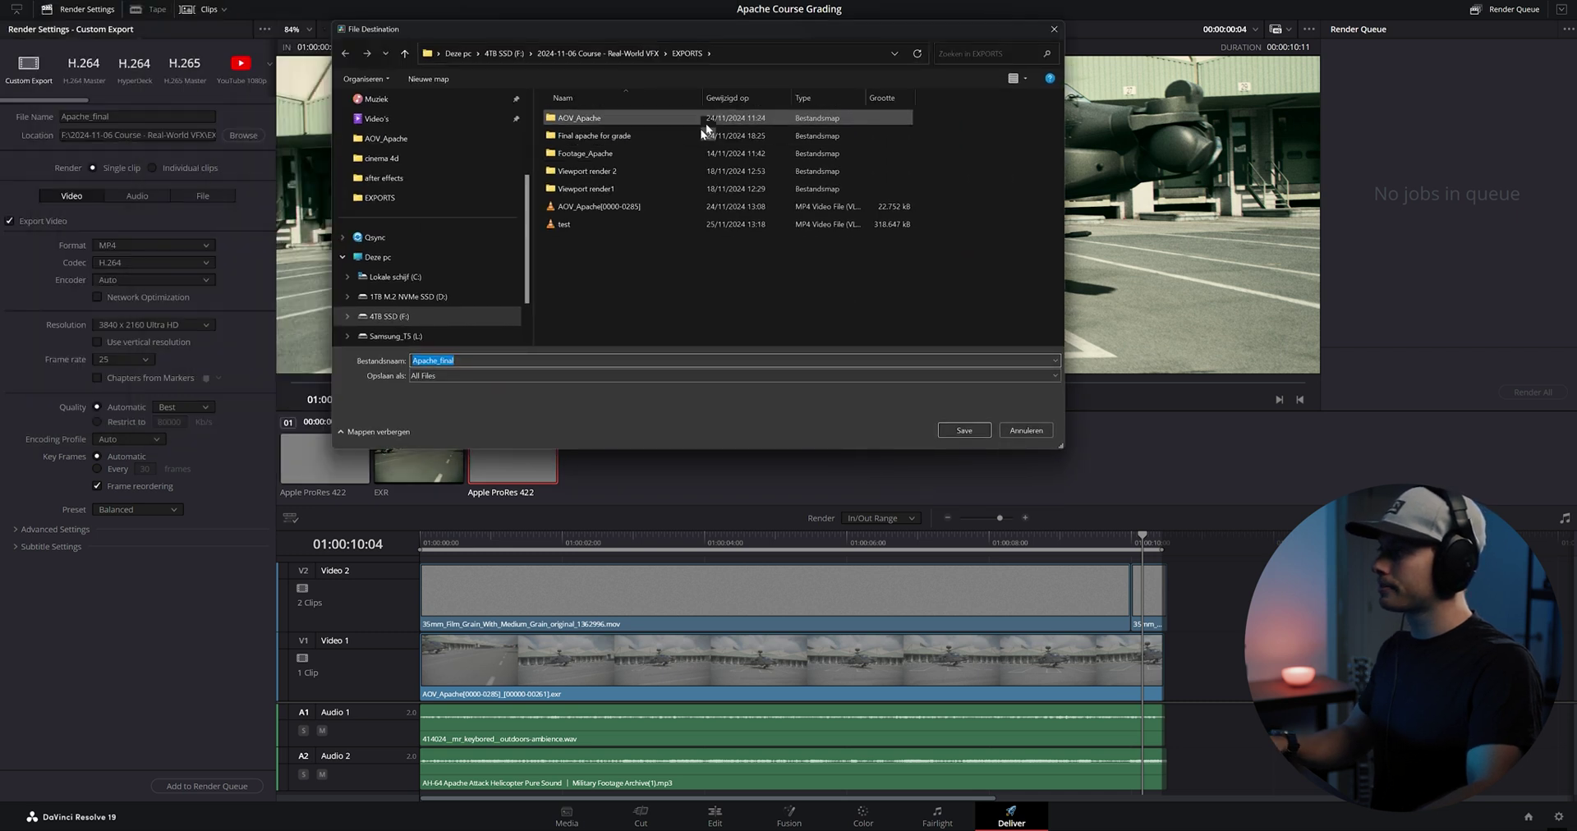
pyautogui.press('Return')
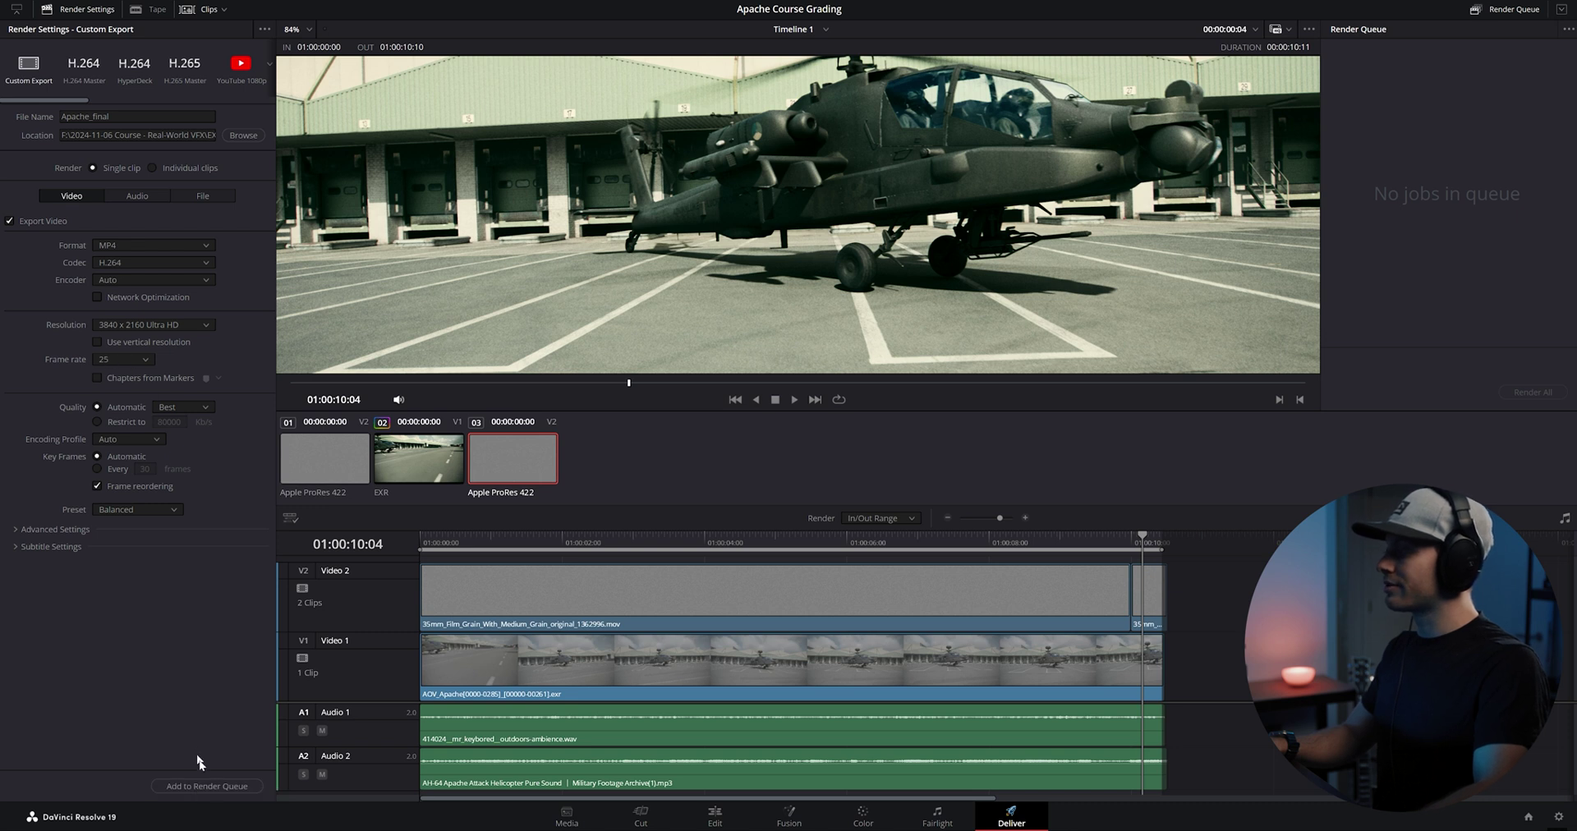
pyautogui.click(209, 785)
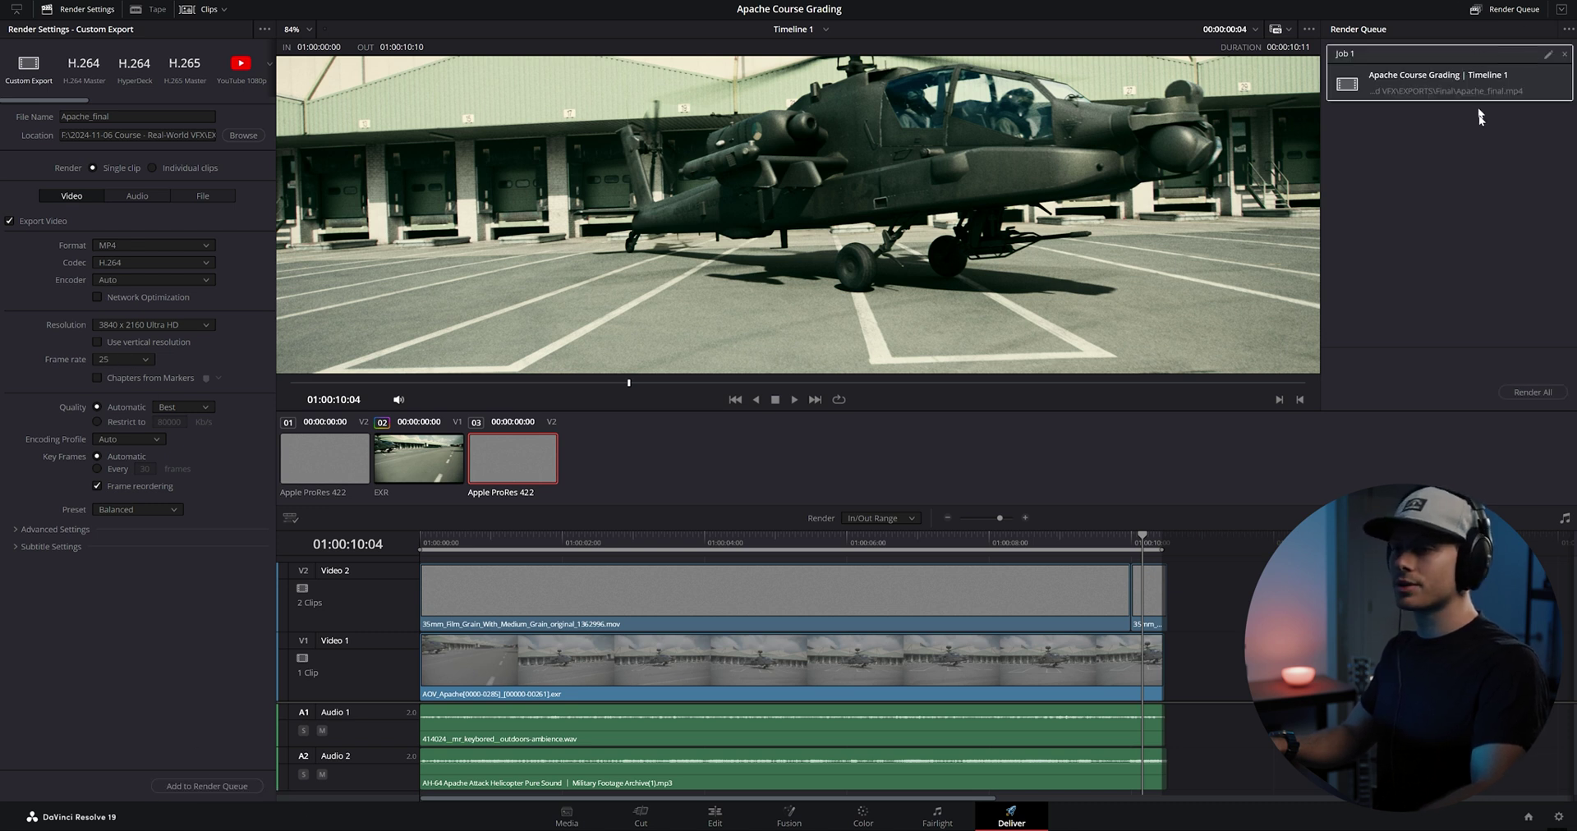
pyautogui.click(1534, 392)
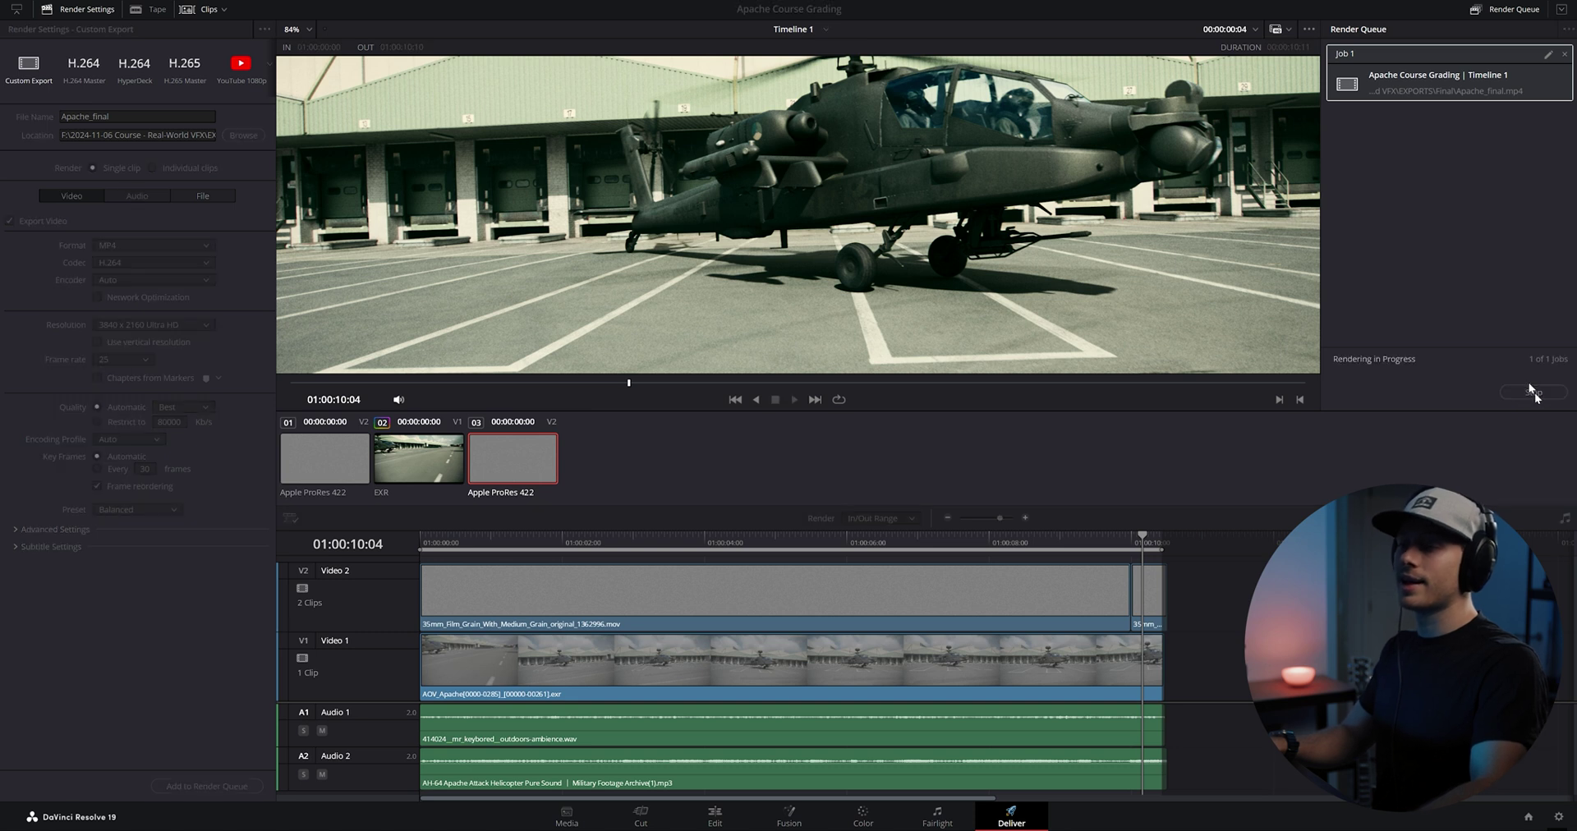